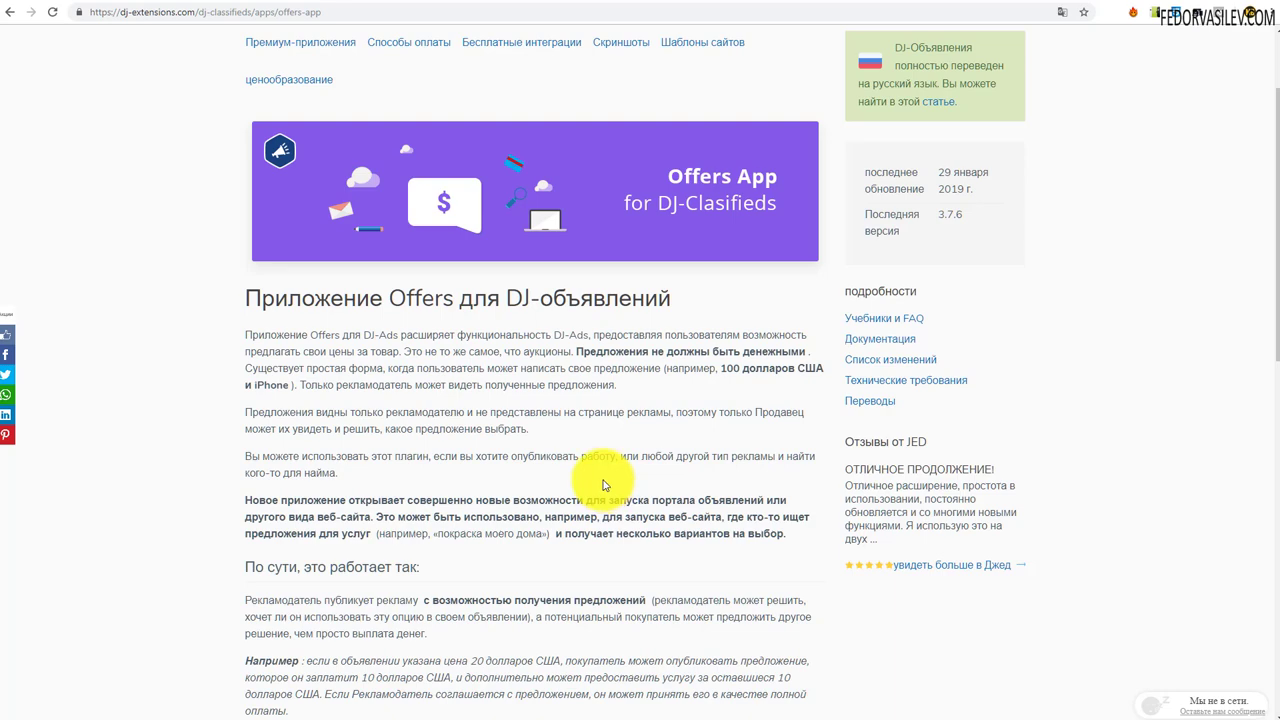
- Install the Offers plugin in the Joomla administration from the package file plg_djclassifieds_offers.zip in the доп плагины folder
scroll(603, 485, "up", 1)
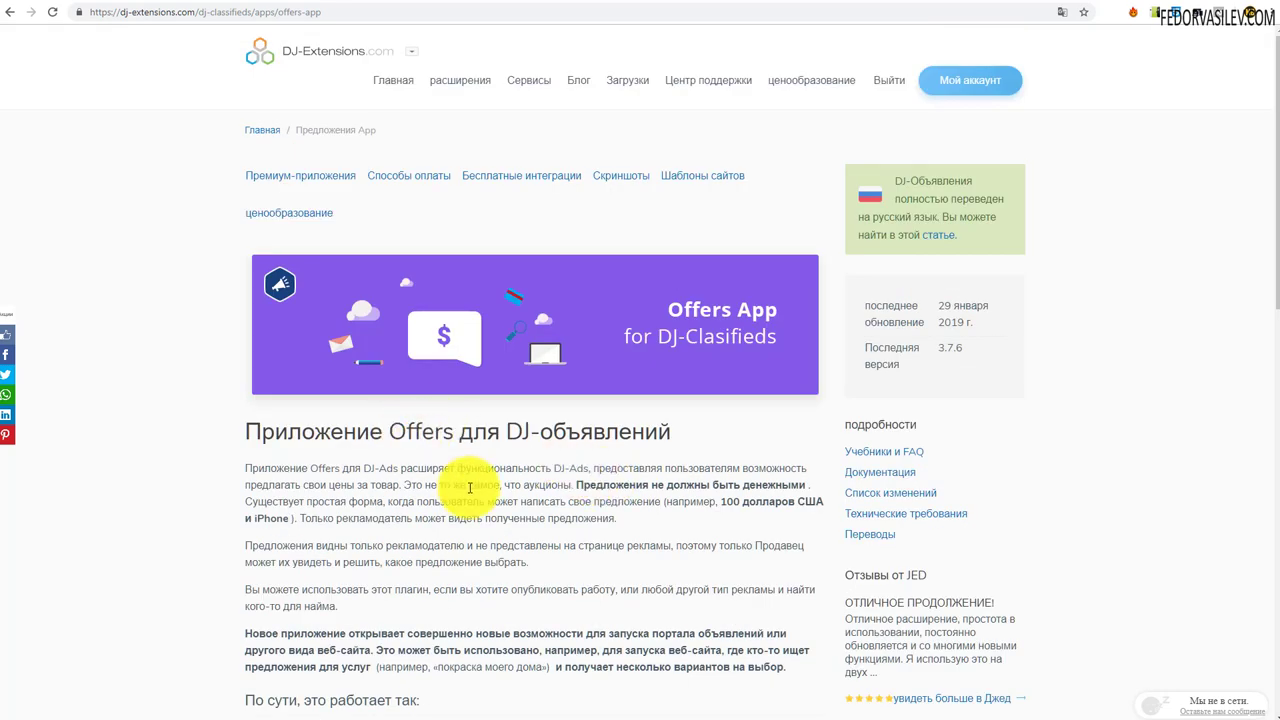
key("alt+Tab")
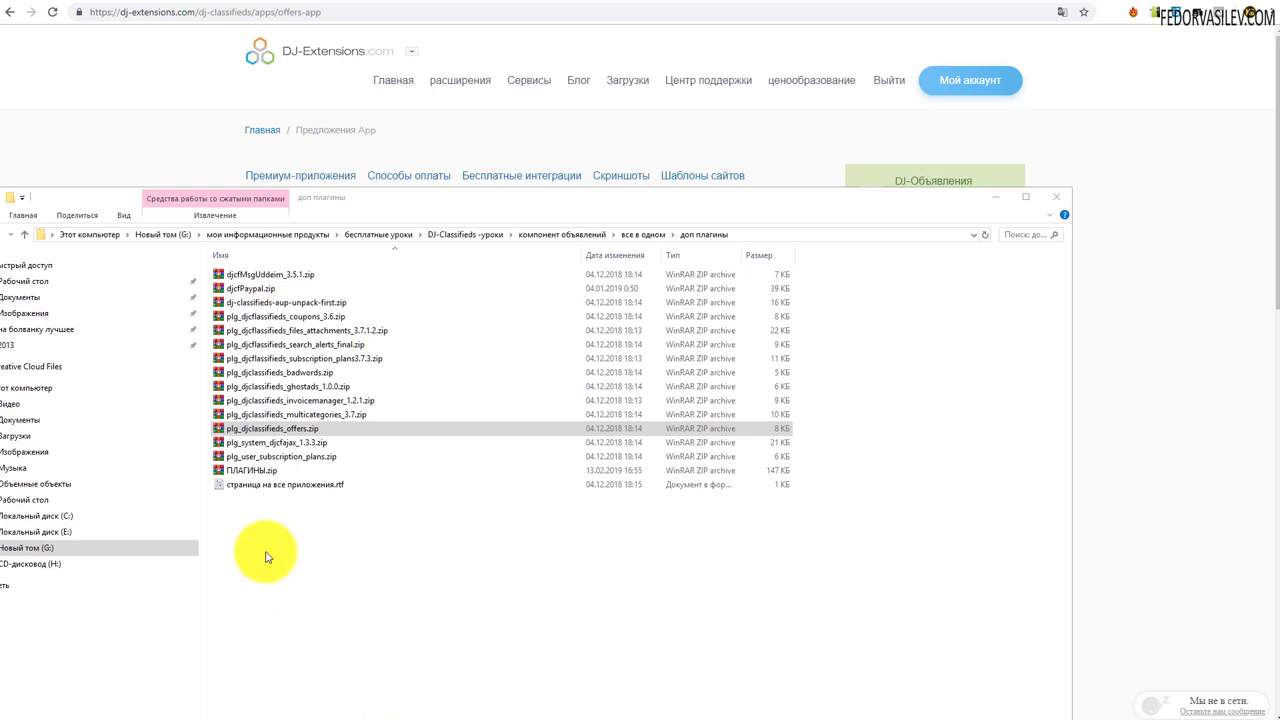
left_click(230, 429)
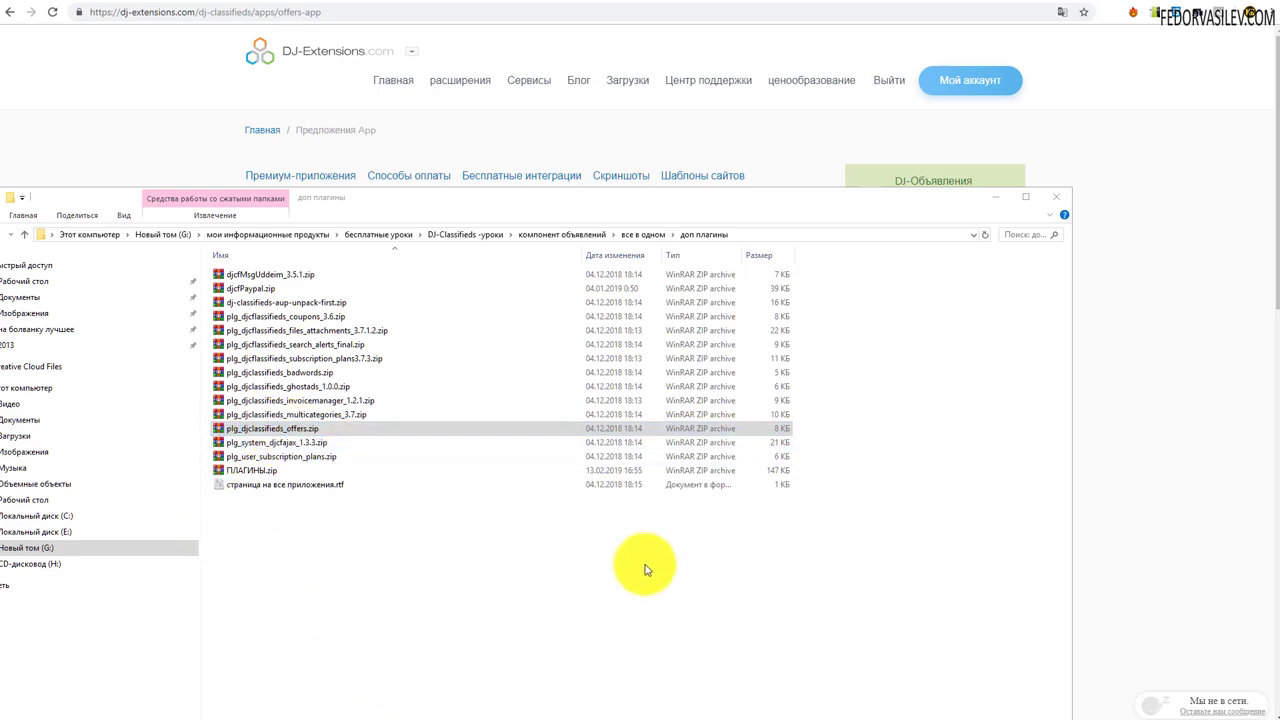
key("alt+Tab")
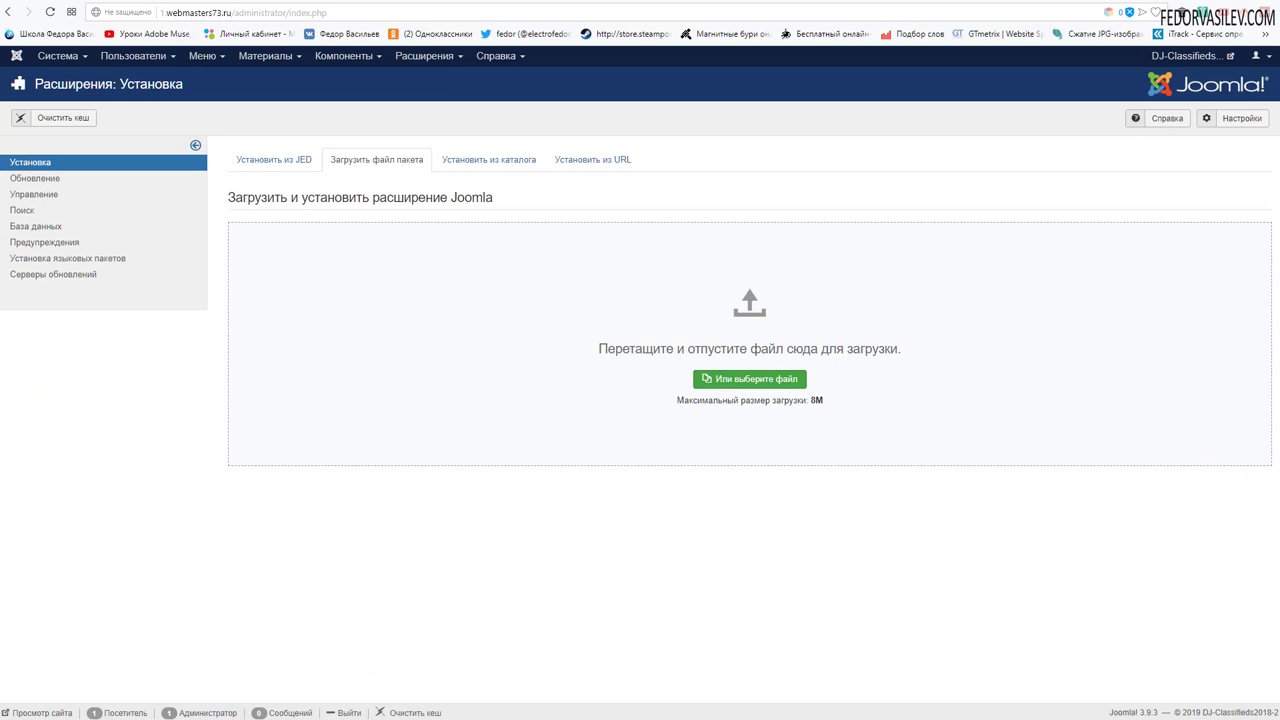
key("alt+Tab")
left_click(245, 430)
left_click_drag(245, 430, 1166, 345)
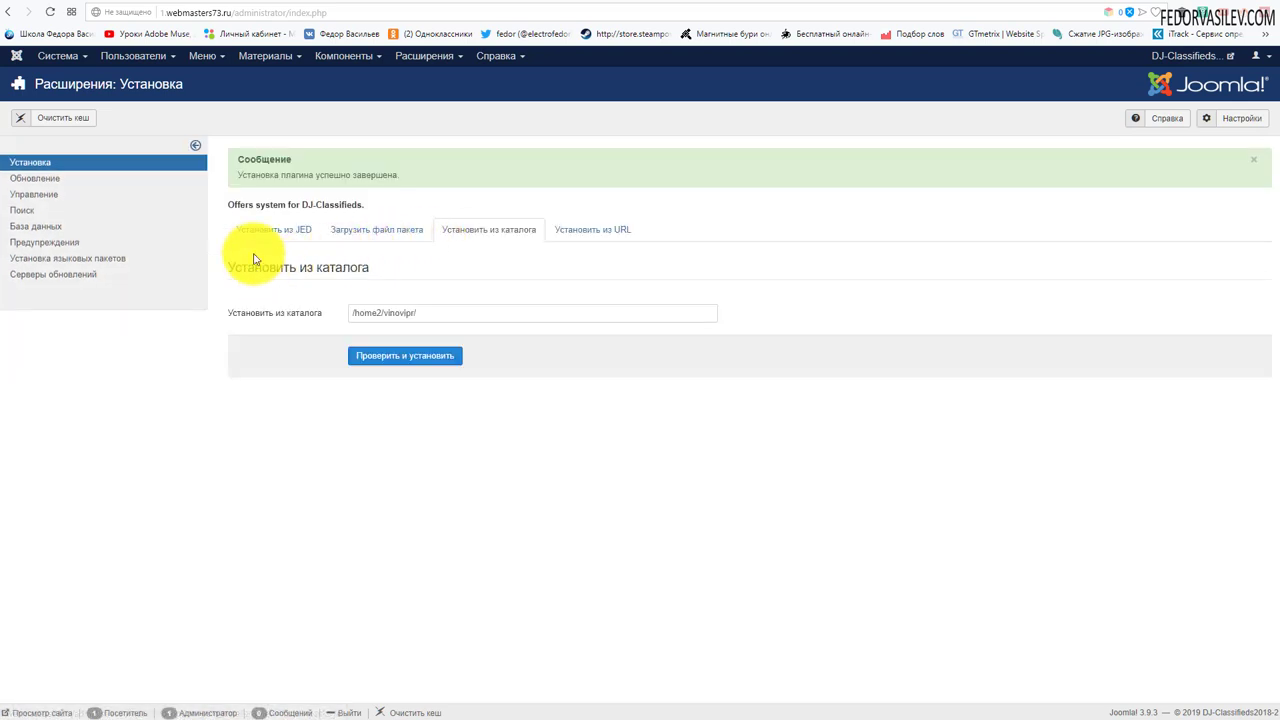
- Enable the DJ-Classifieds - Offers plugin in the plugin manager, then save and close its settings
left_click(424, 55)
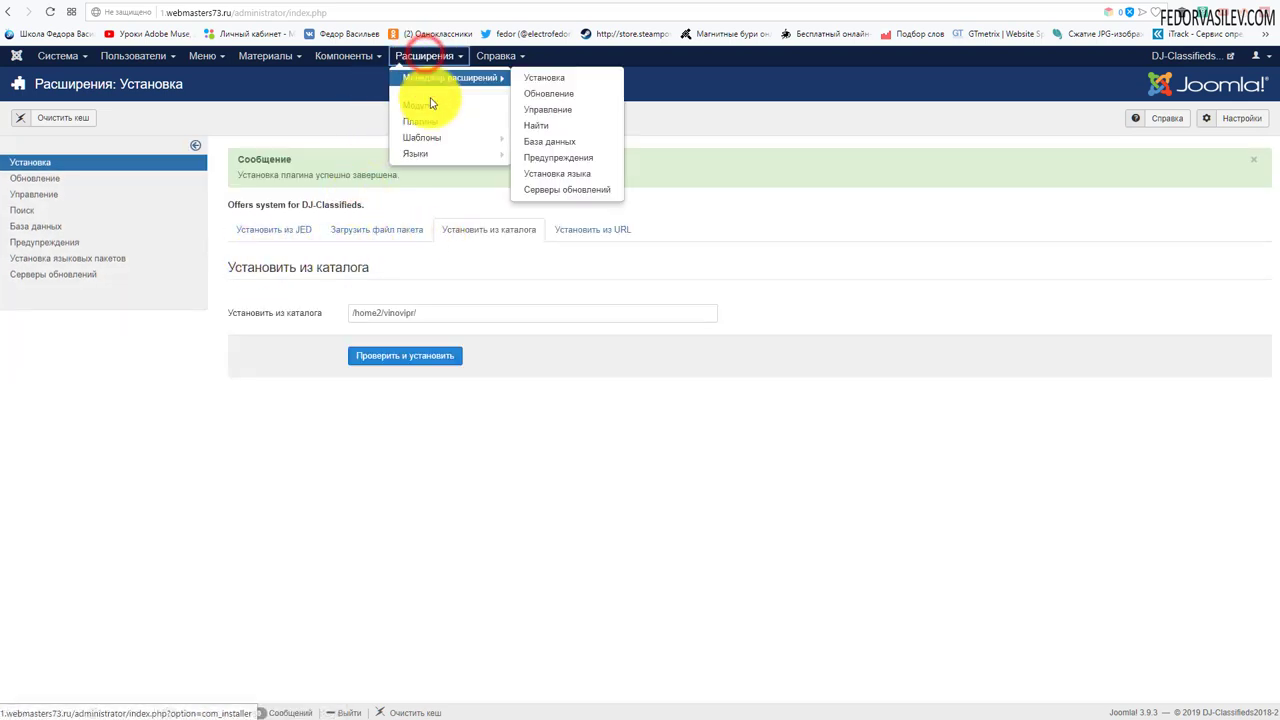
left_click(432, 122)
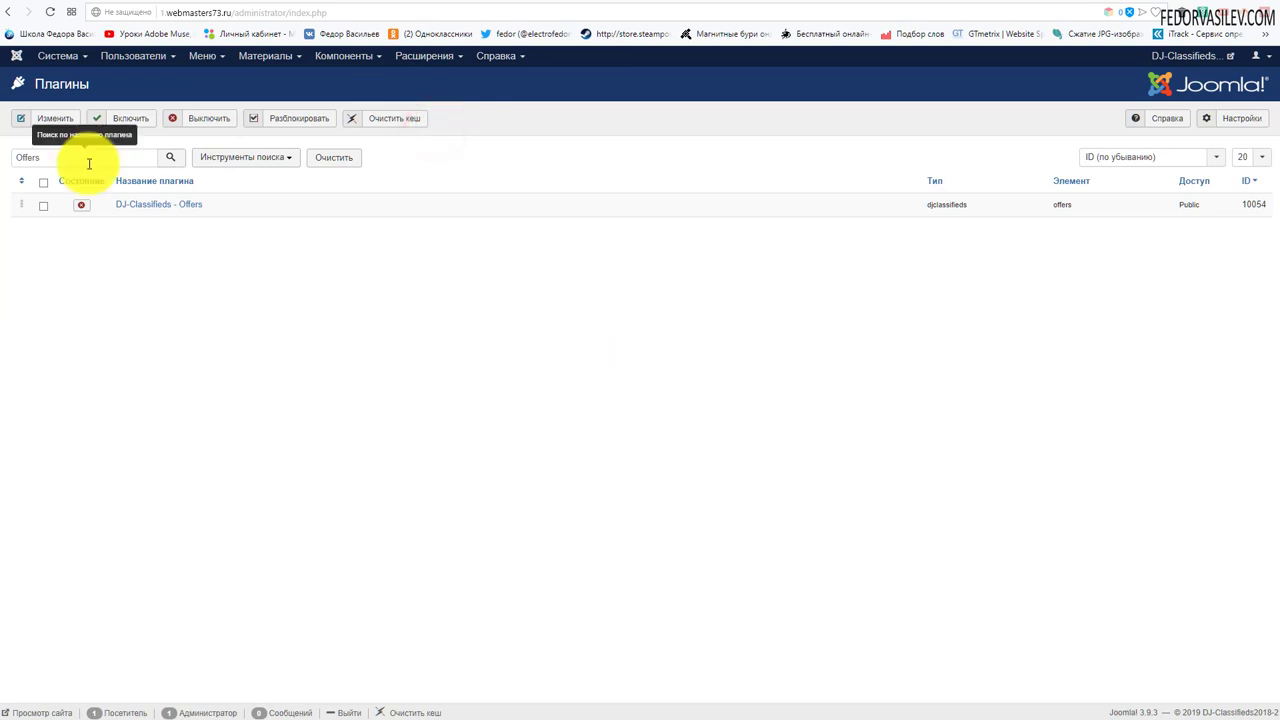
left_click(67, 160)
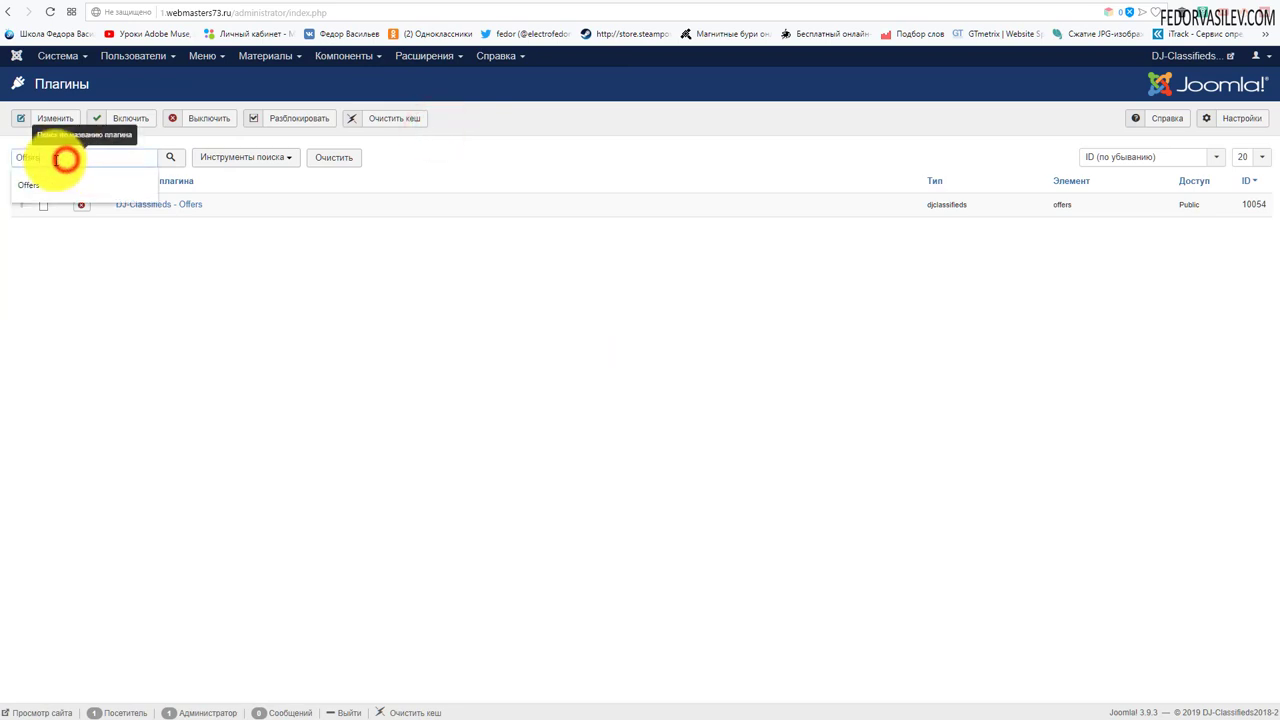
left_click(475, 157)
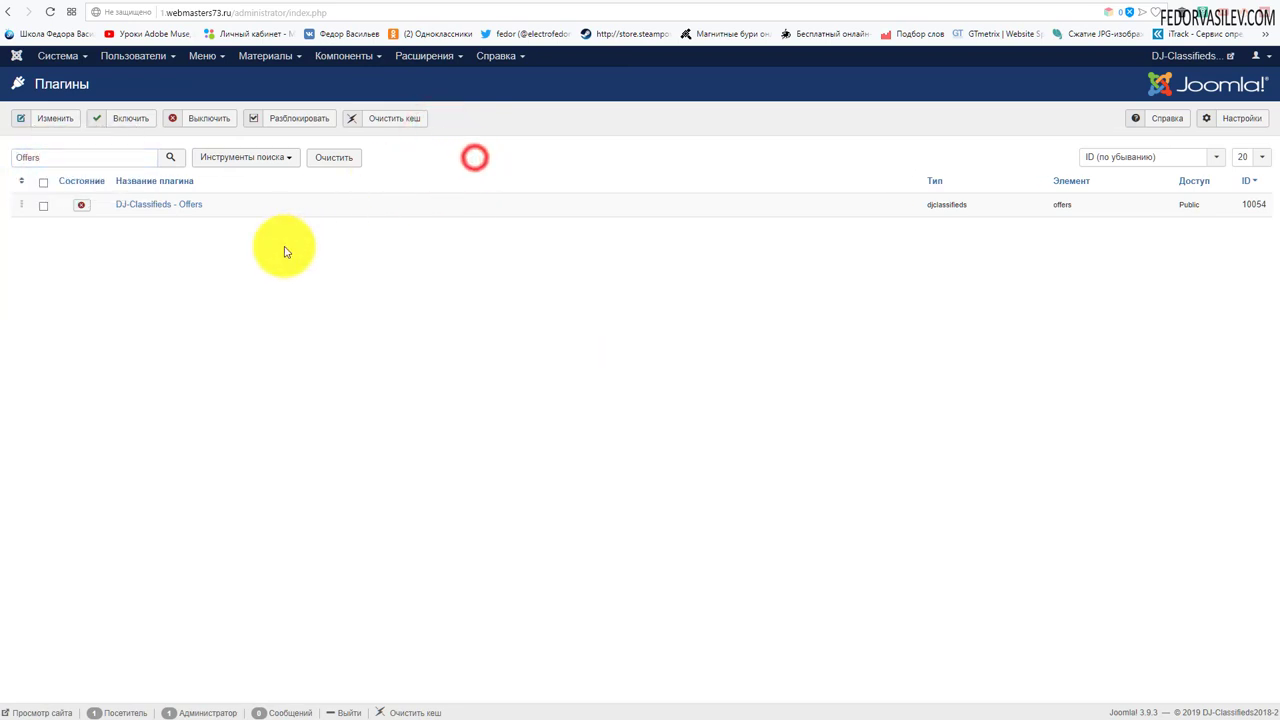
left_click(171, 209)
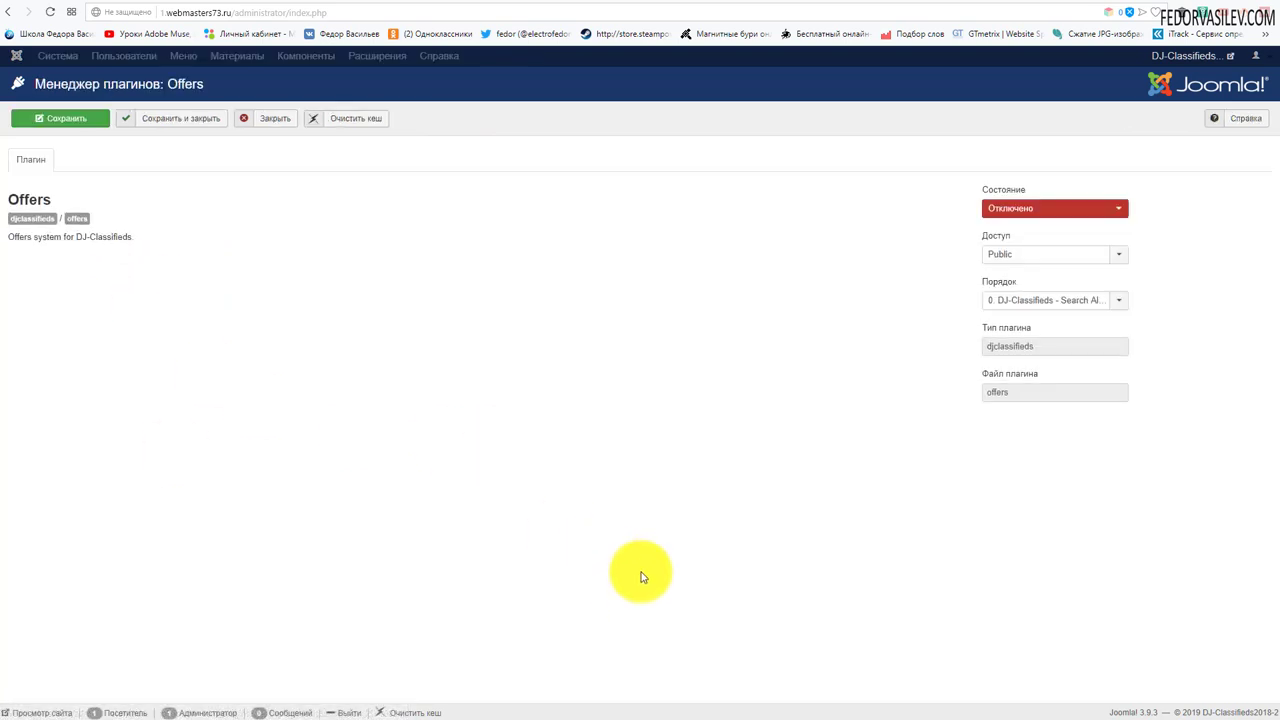
left_click(1096, 222)
left_click(1087, 222)
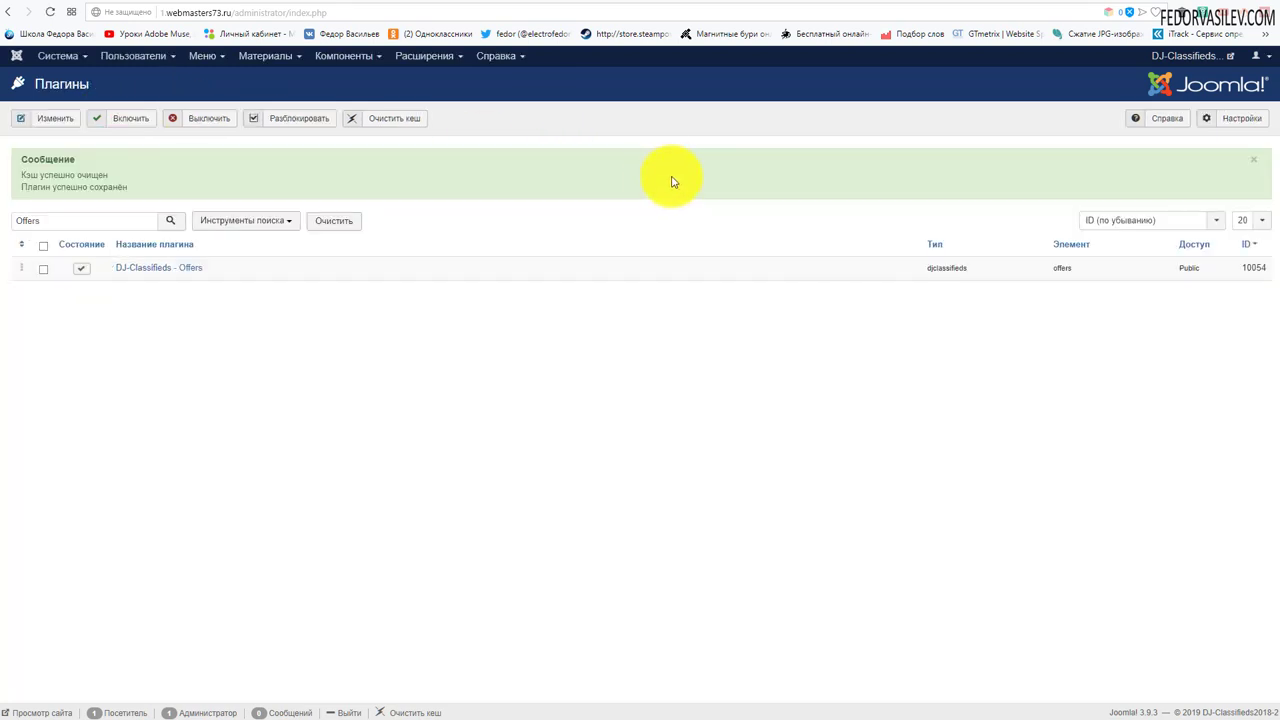
- Open the form for adding a free advertisement on the public site and look through it for the Предложение field
left_click(769, 2)
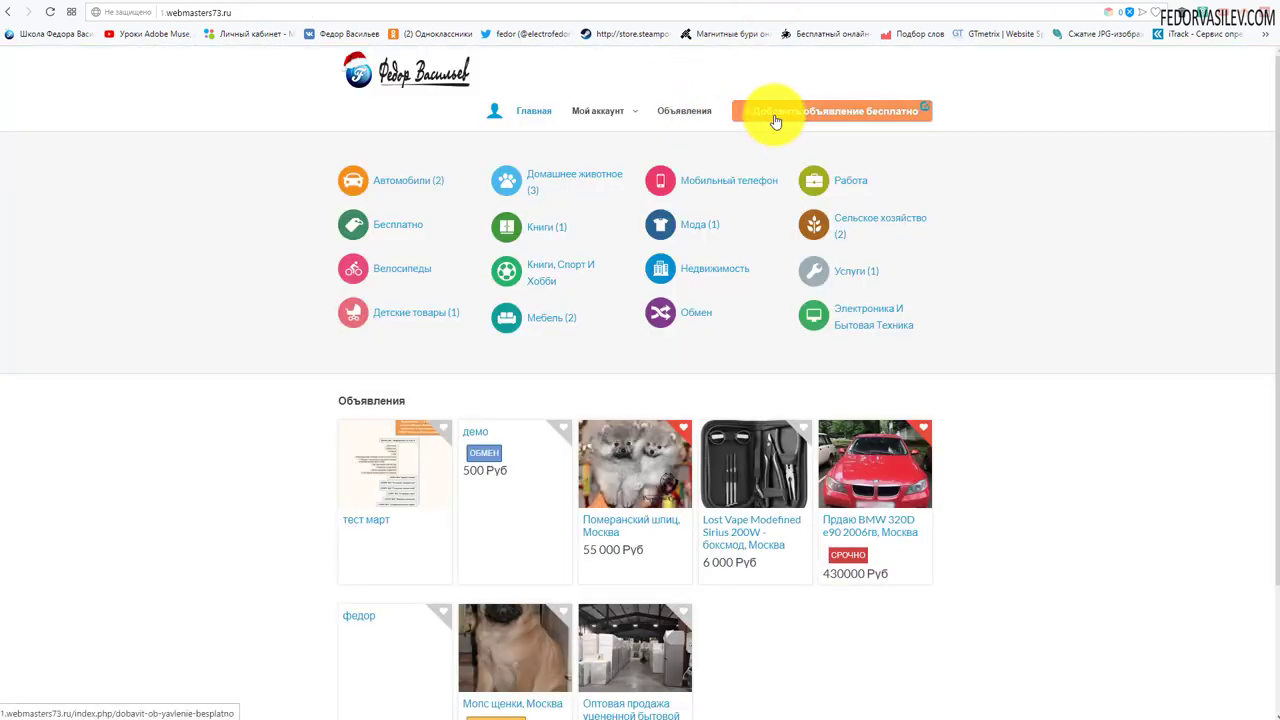
left_click(770, 118)
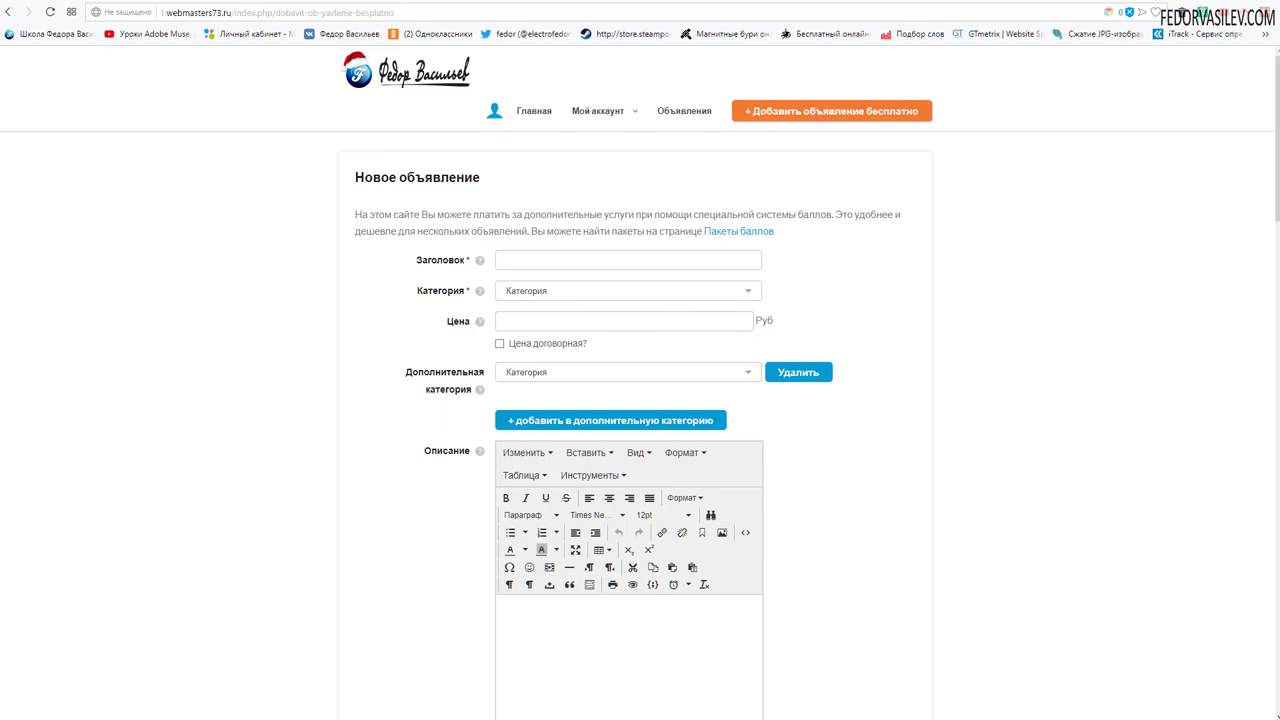
scroll(1020, 530, "down", 7)
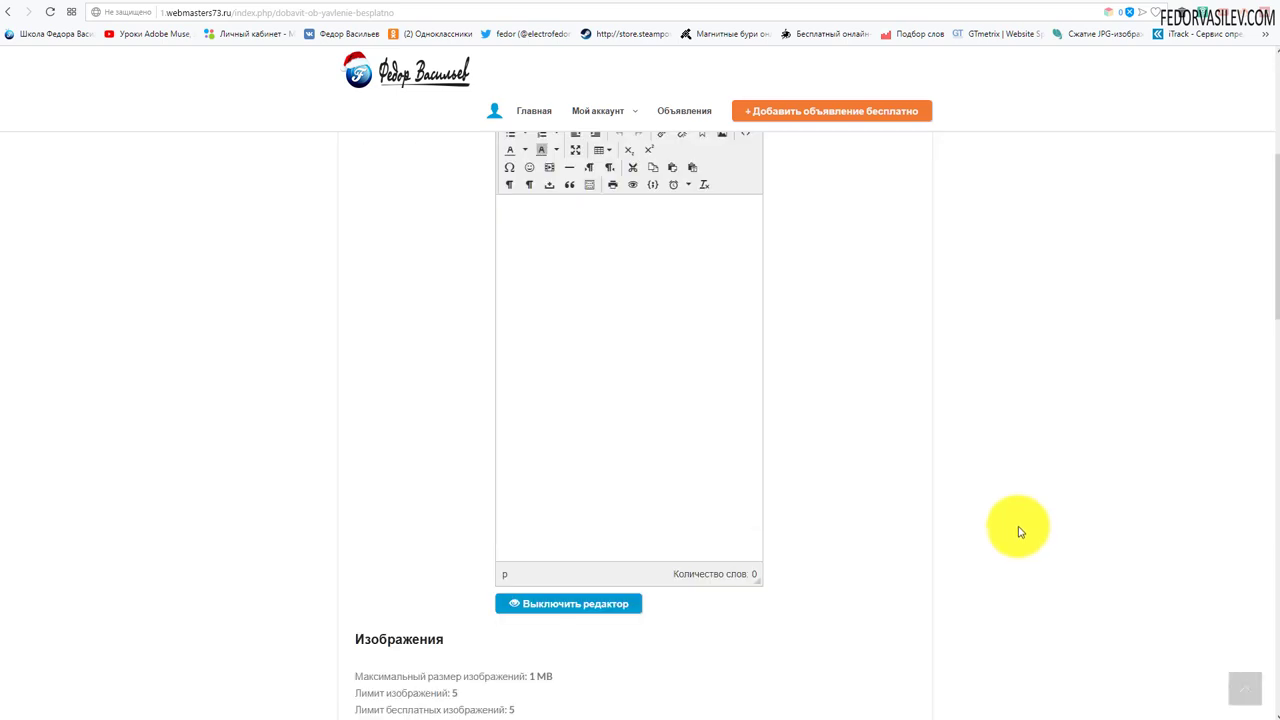
scroll(591, 300, "down", 10)
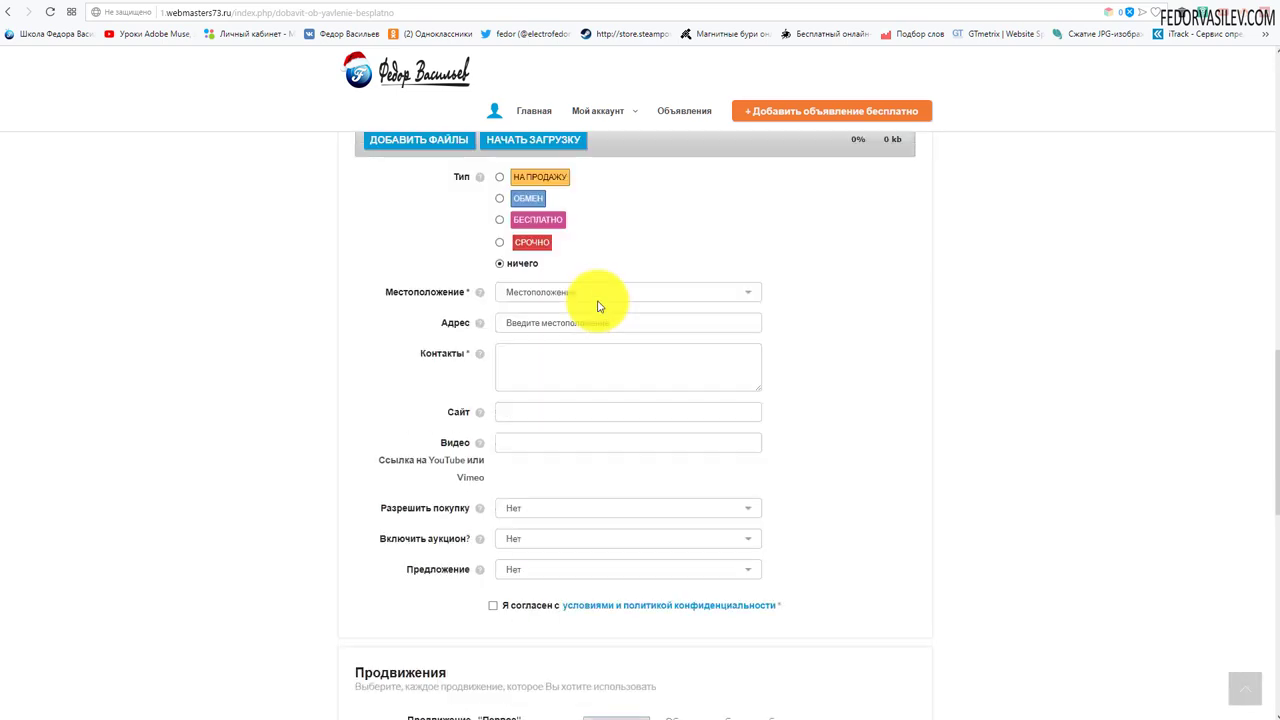
scroll(595, 303, "up", 5)
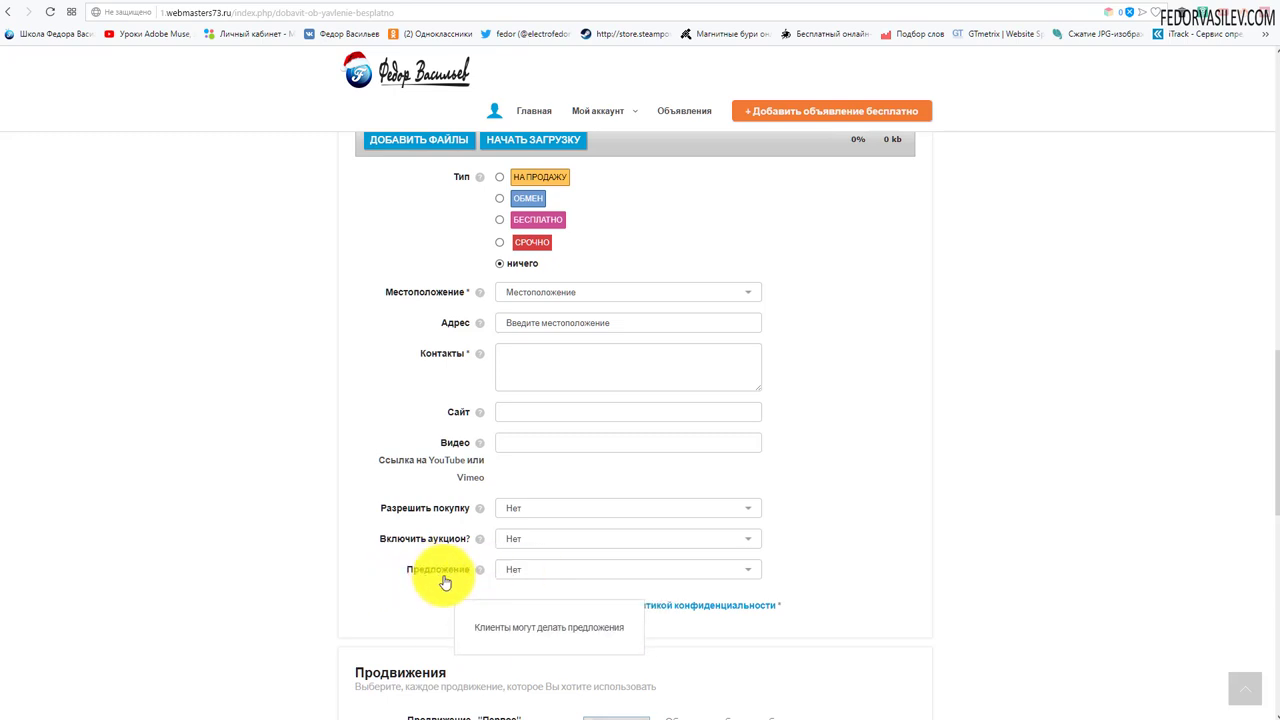
- Examine the choices offered by the Предложение field of the new advertisement, leaving its value as it is
left_click(531, 568)
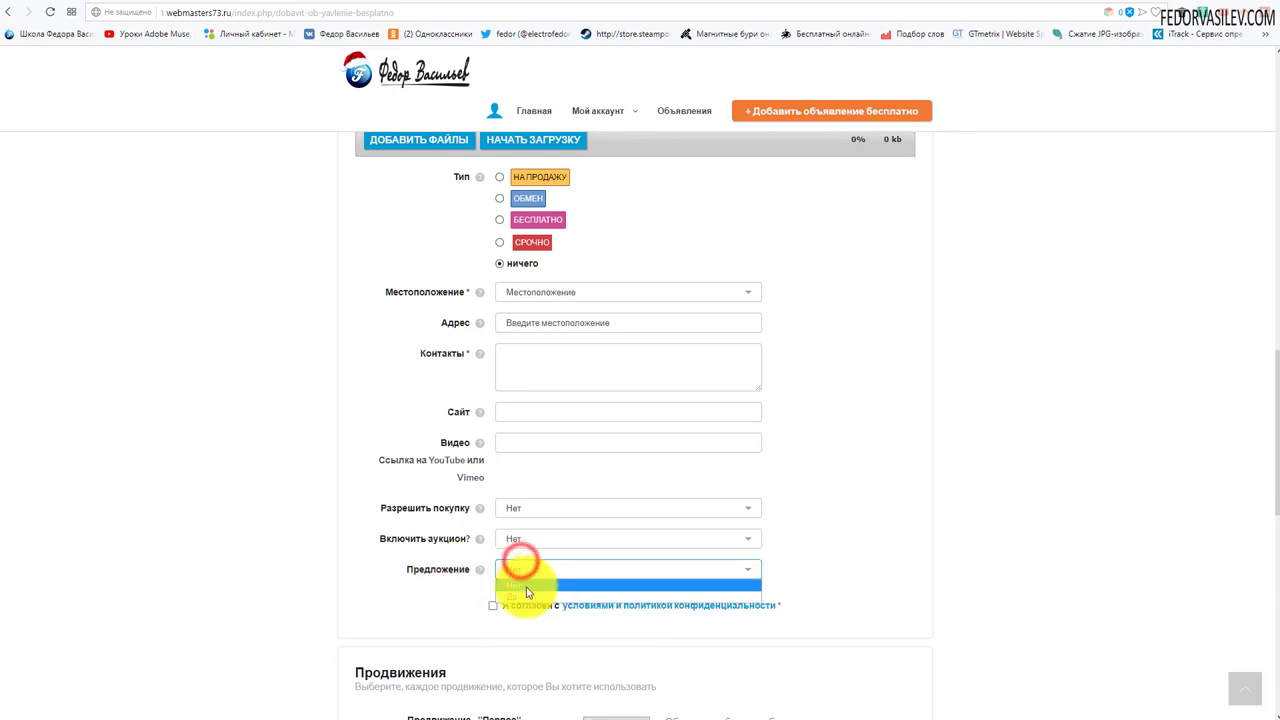
left_click(853, 547)
left_click(521, 569)
left_click(378, 587)
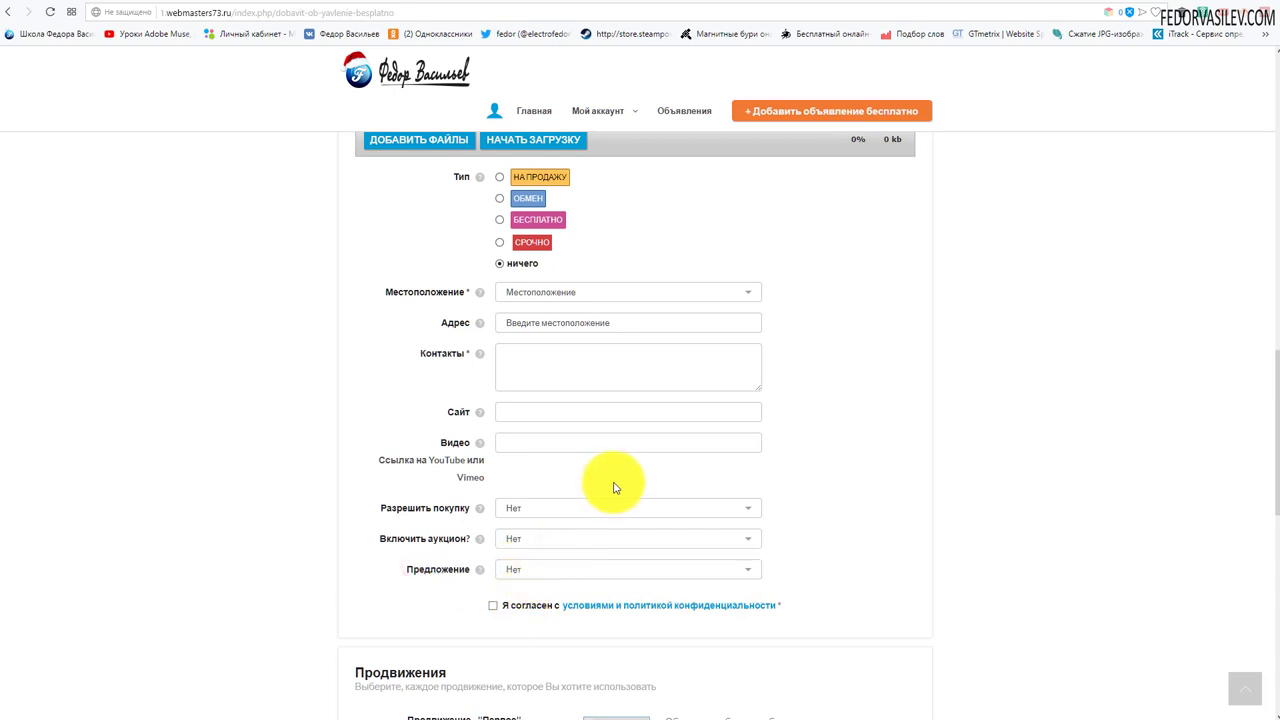
scroll(614, 488, "up", 10)
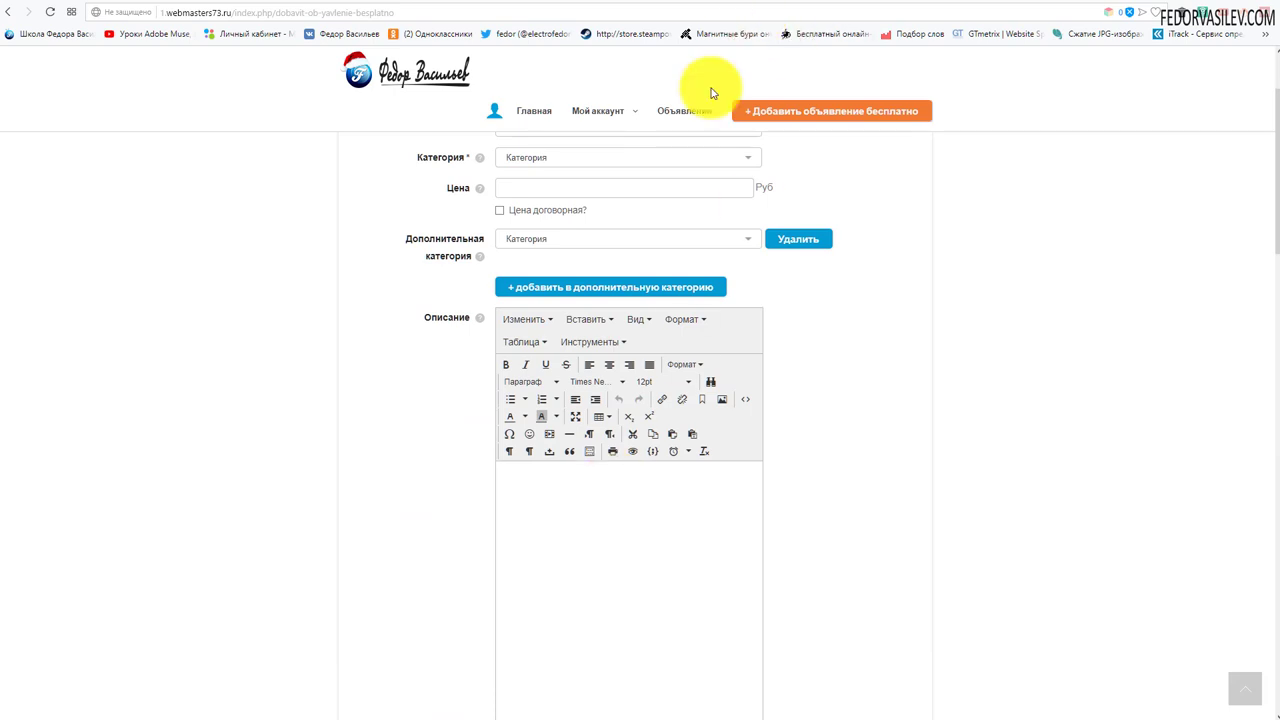
scroll(663, 234, "down", 10)
left_click(515, 568)
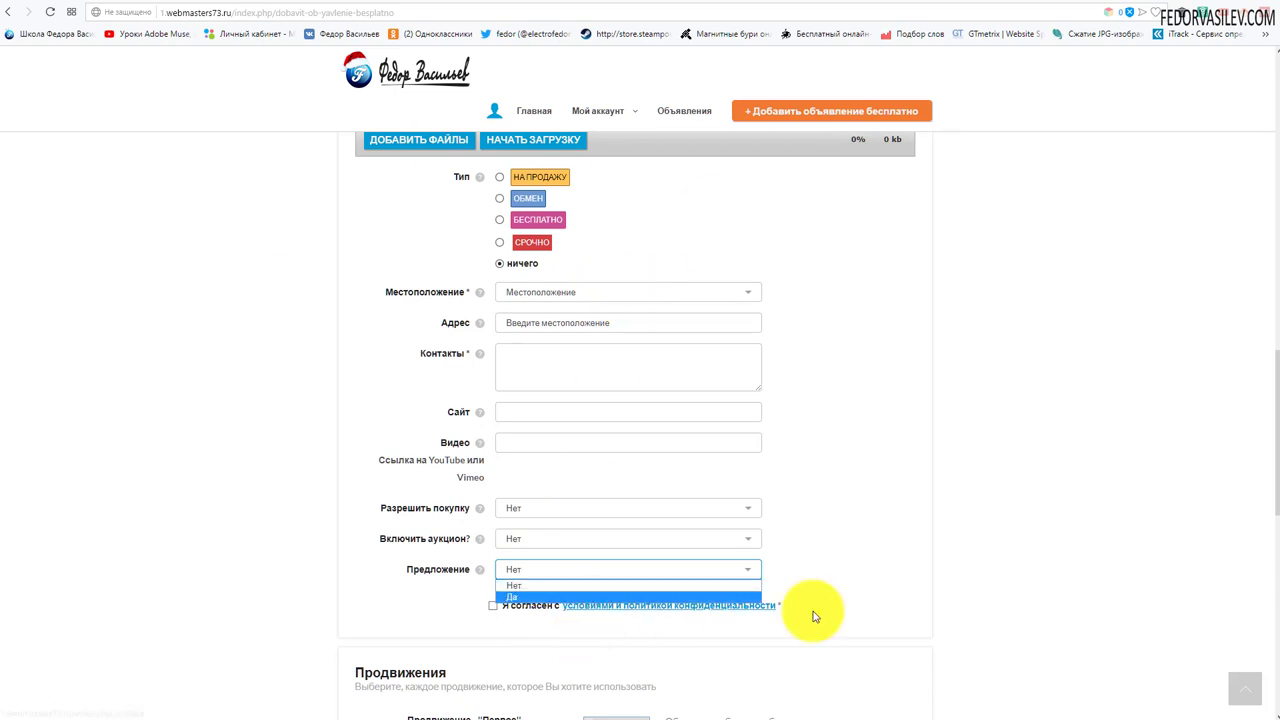
left_click(830, 558)
- Review the new advertisement form from the title down to the promotions, including the Предложение choices and the purchase and auction fields
scroll(604, 504, "up", 5)
scroll(604, 504, "up", 6)
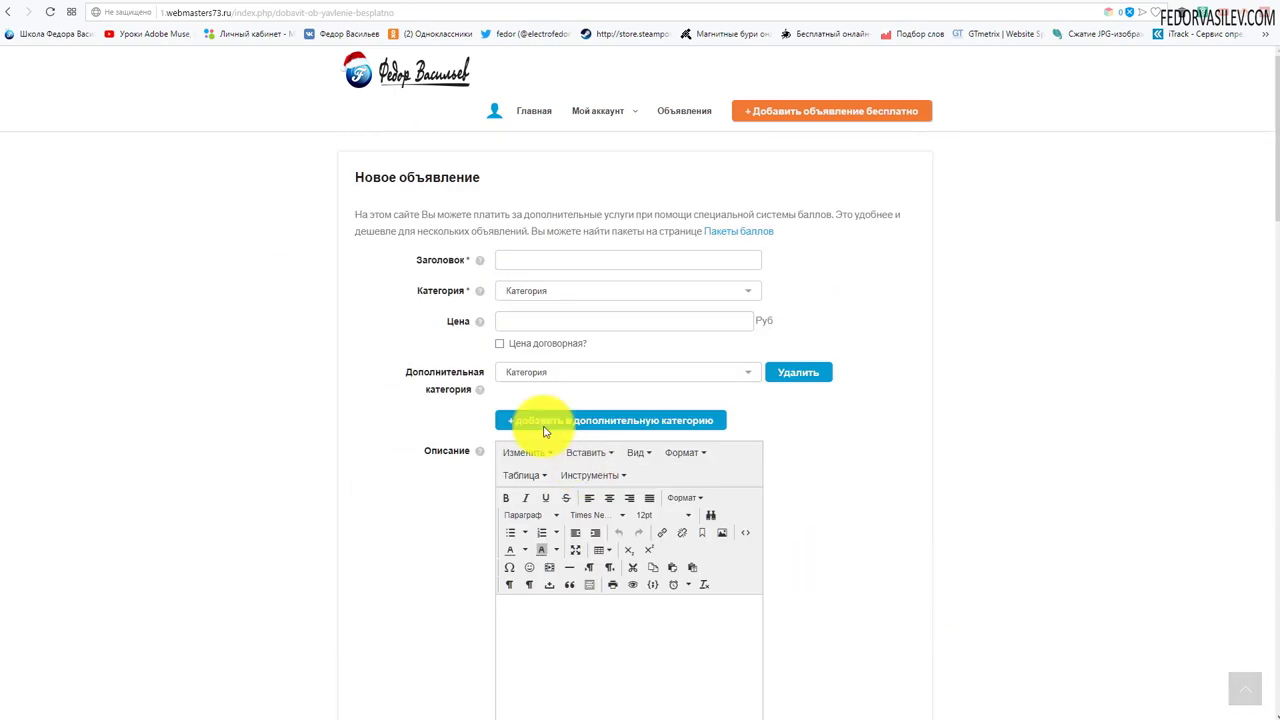
scroll(560, 290, "down", 5)
scroll(580, 268, "down", 9)
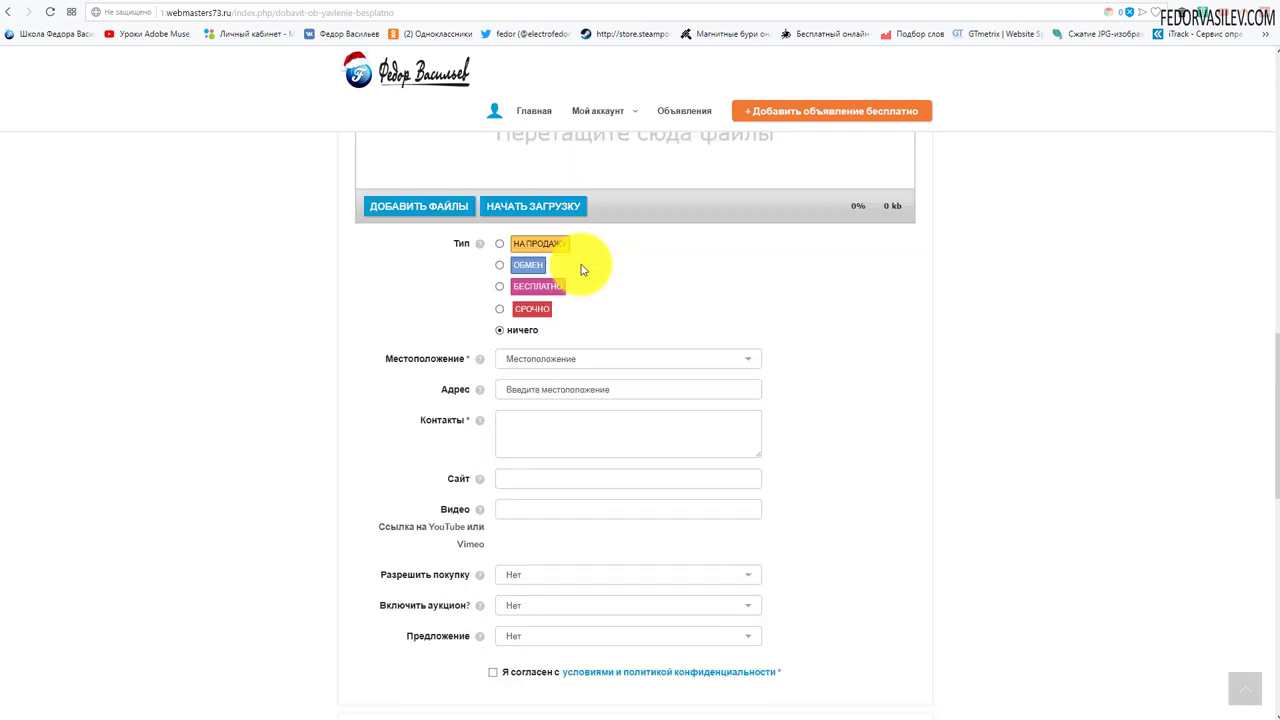
left_click(518, 432)
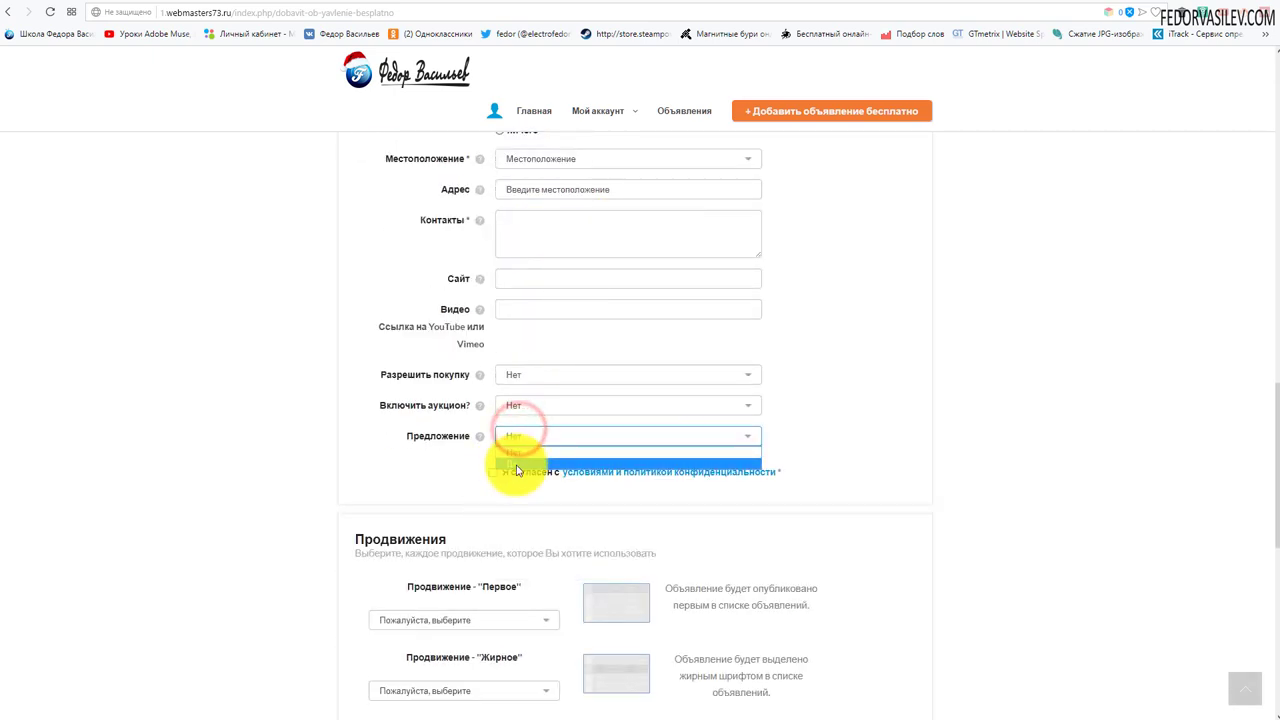
left_click(843, 391)
scroll(843, 391, "down", 3)
scroll(483, 390, "up", 5)
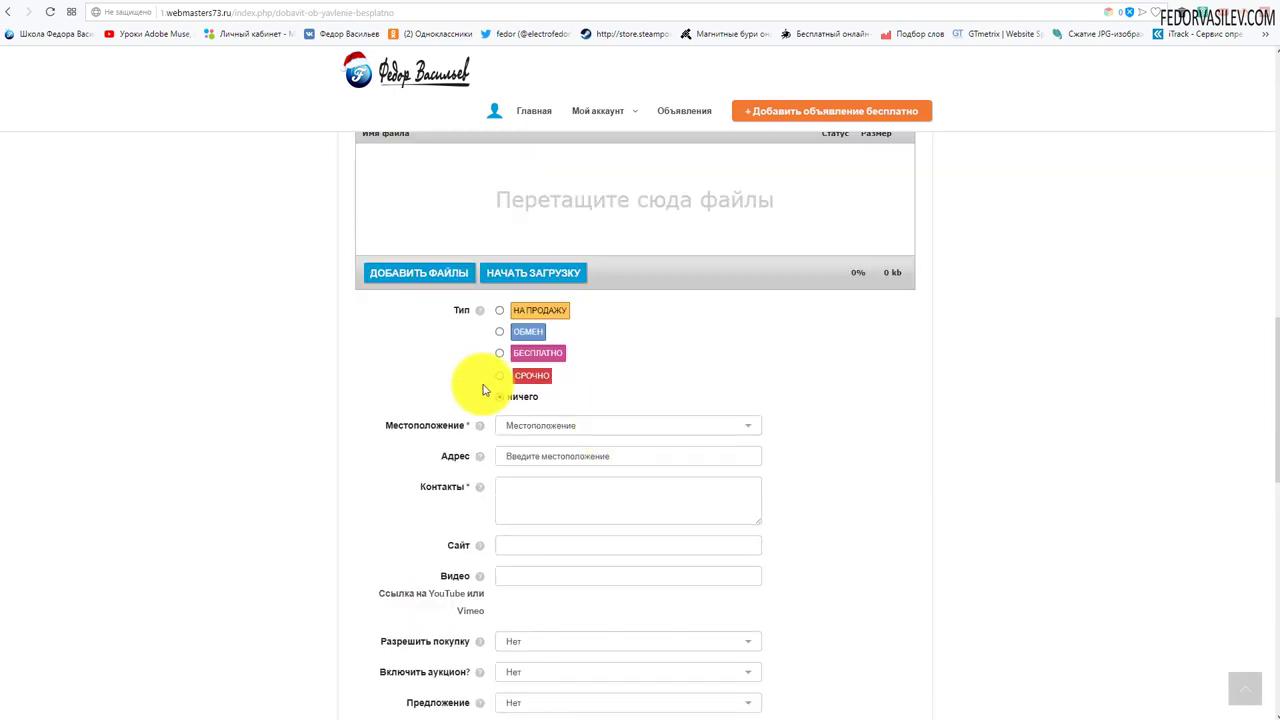
scroll(483, 390, "up", 15)
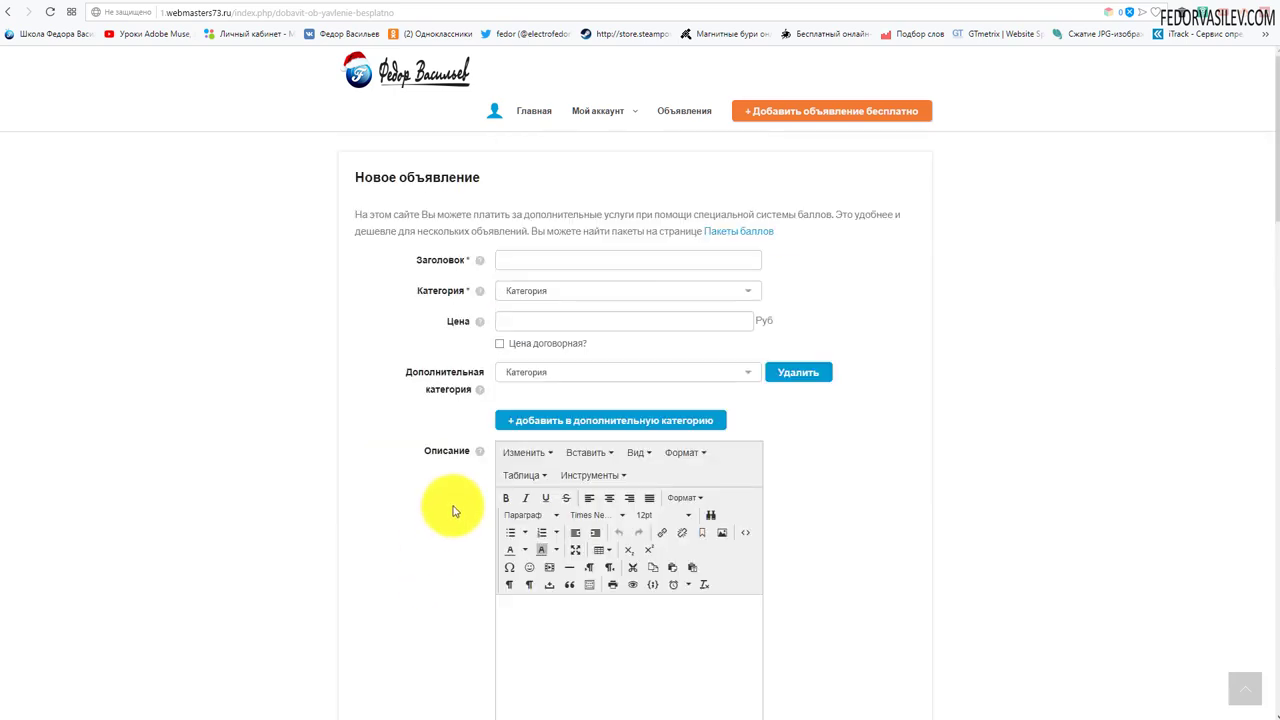
scroll(455, 505, "down", 15)
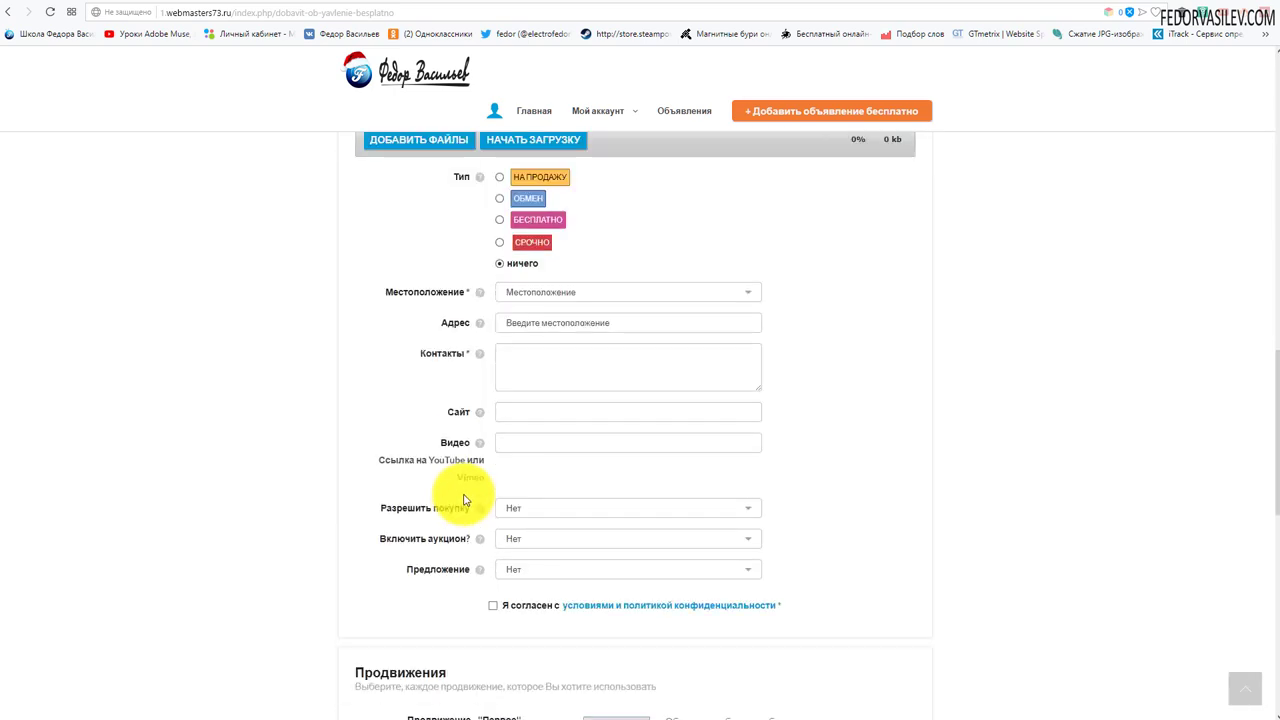
mouse_move(472, 465)
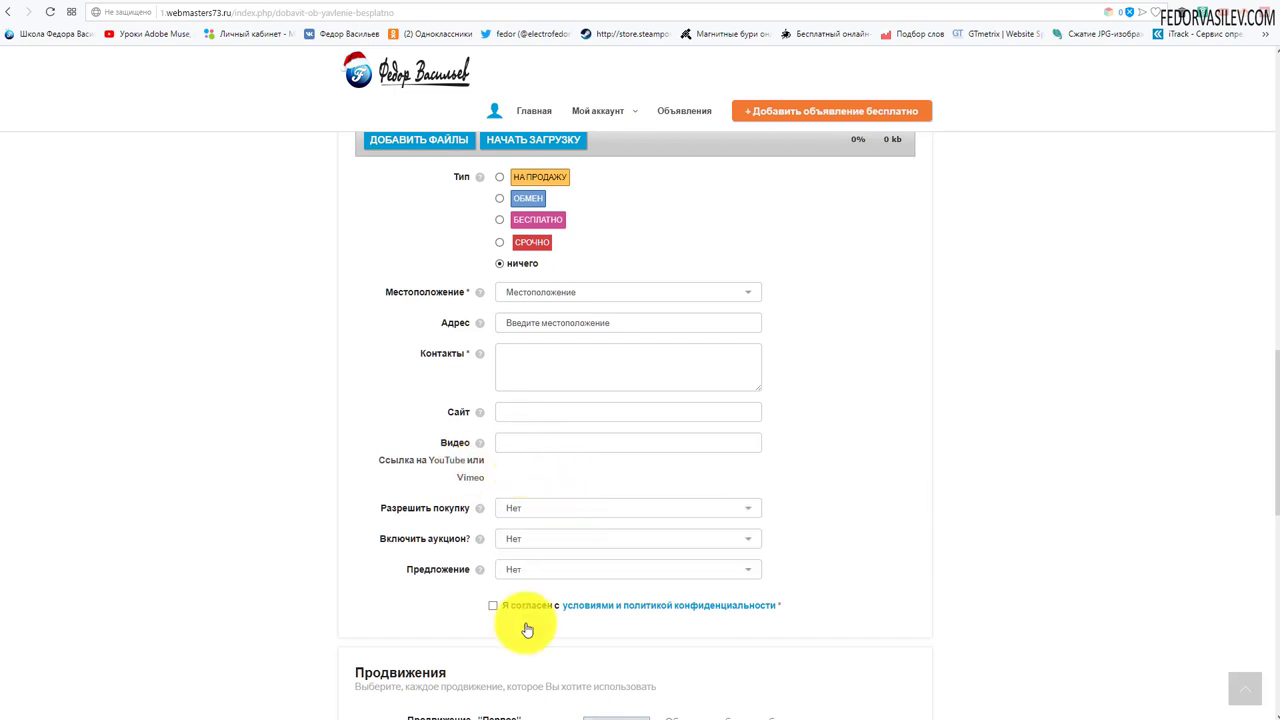
- Open the advertisement "Мопс щенки, Москва" for editing from the DJ-Classifieds advertisement list in the Joomla administration
left_click(730, 0)
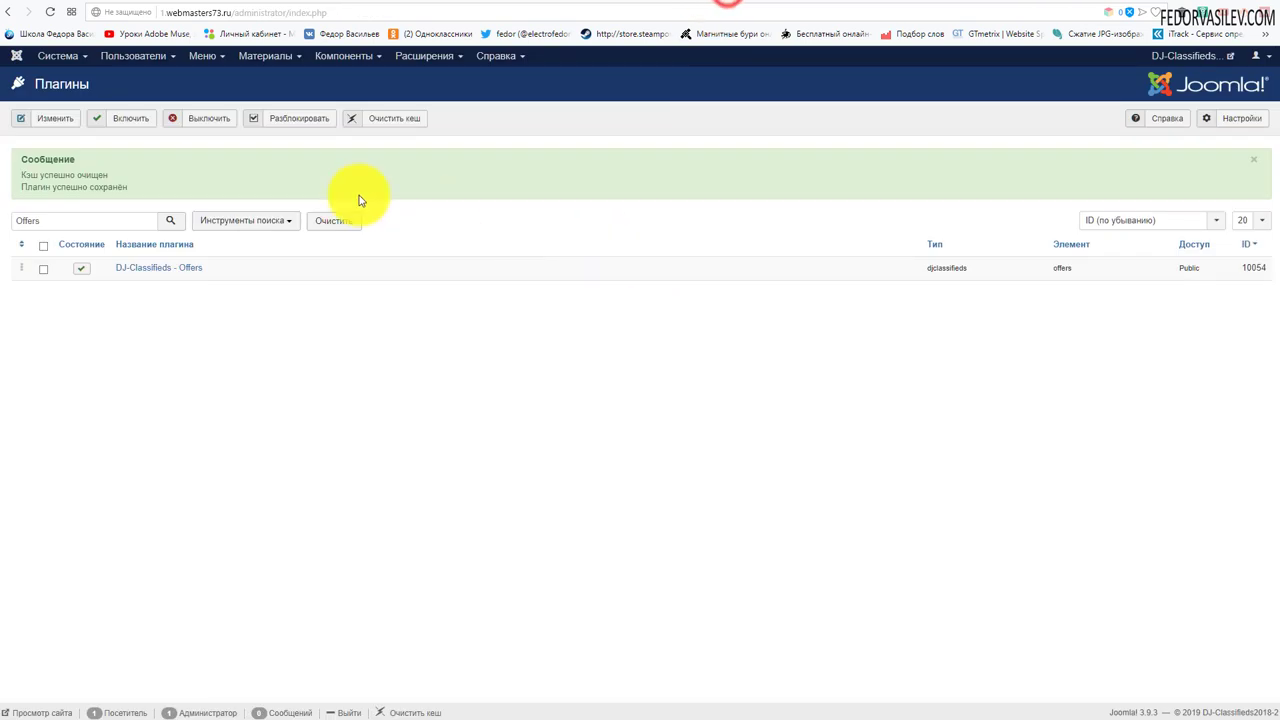
left_click(352, 57)
left_click(366, 82)
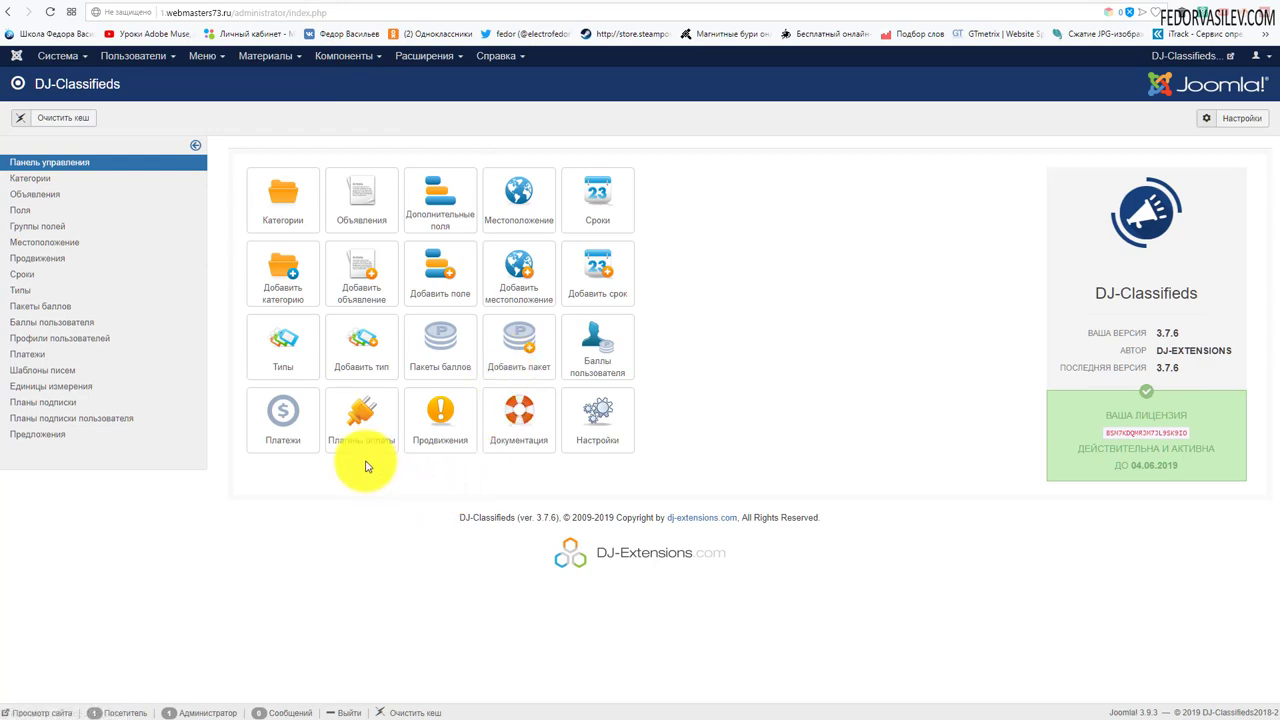
left_click(340, 200)
scroll(712, 230, "down", 1)
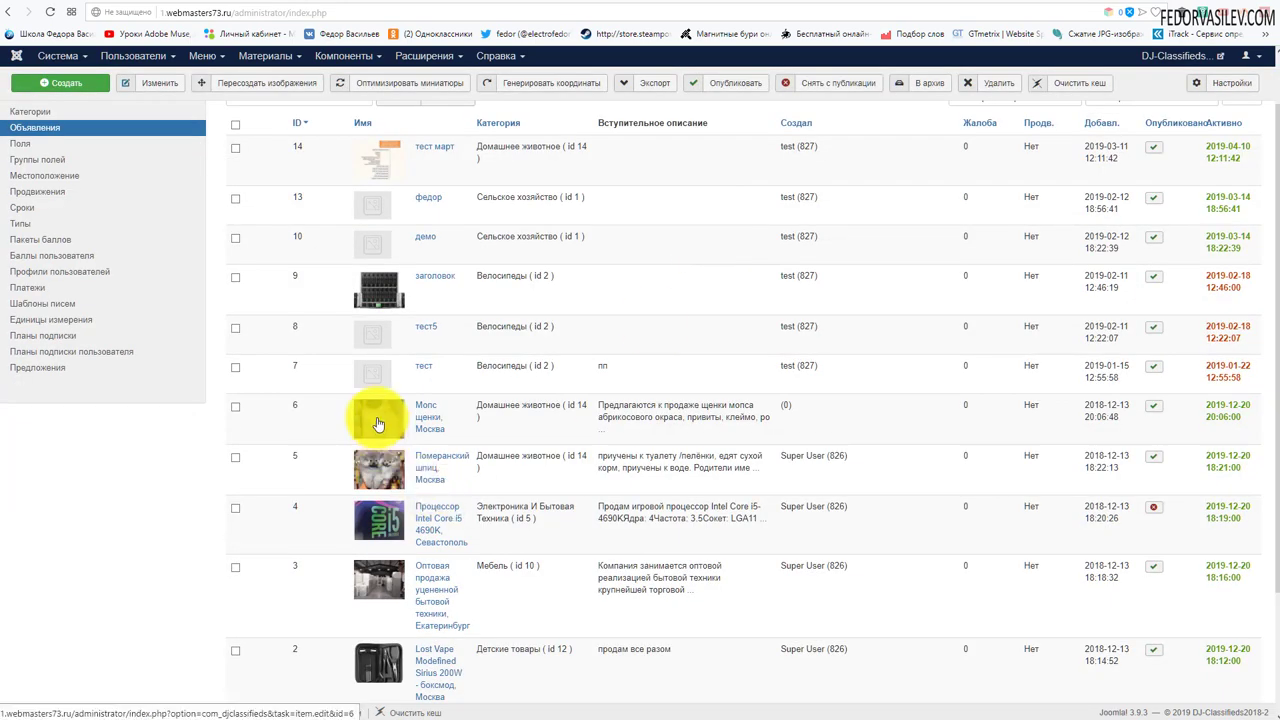
scroll(378, 424, "down", 2)
left_click(425, 241)
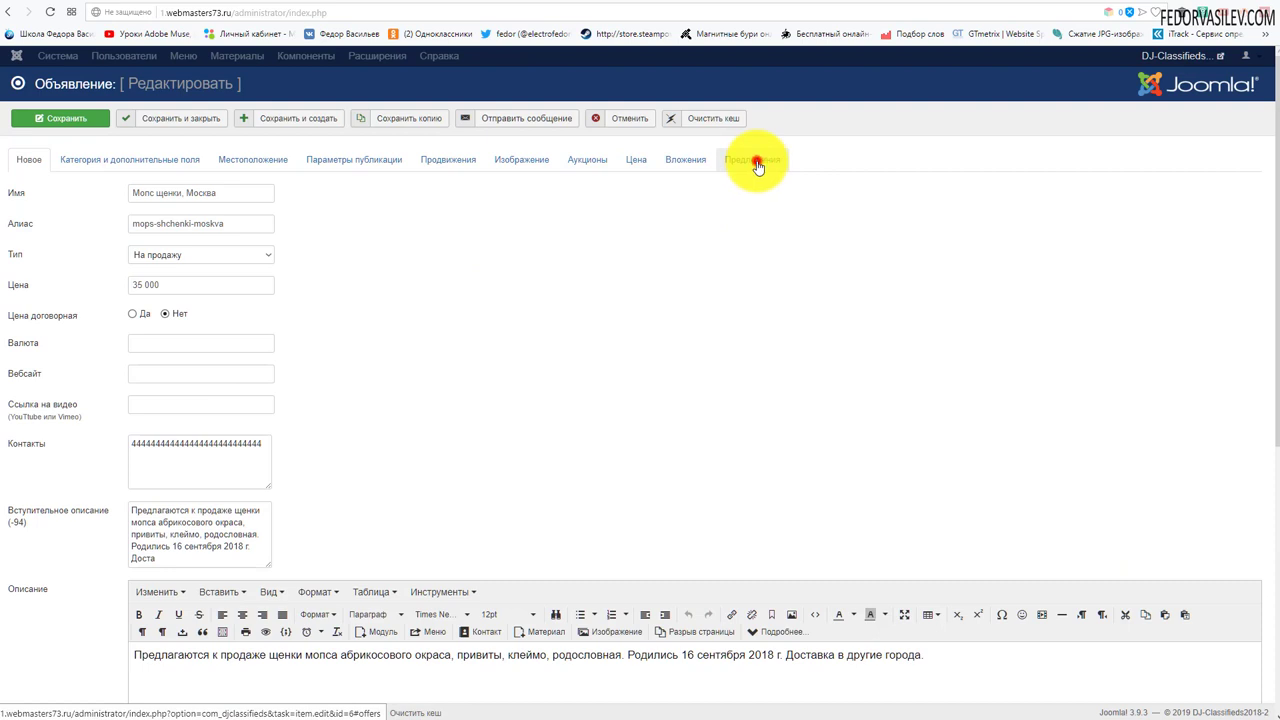
- Set Предложение to Да for the "Мопс щенки, Москва" advertisement, then save and close it
left_click(757, 163)
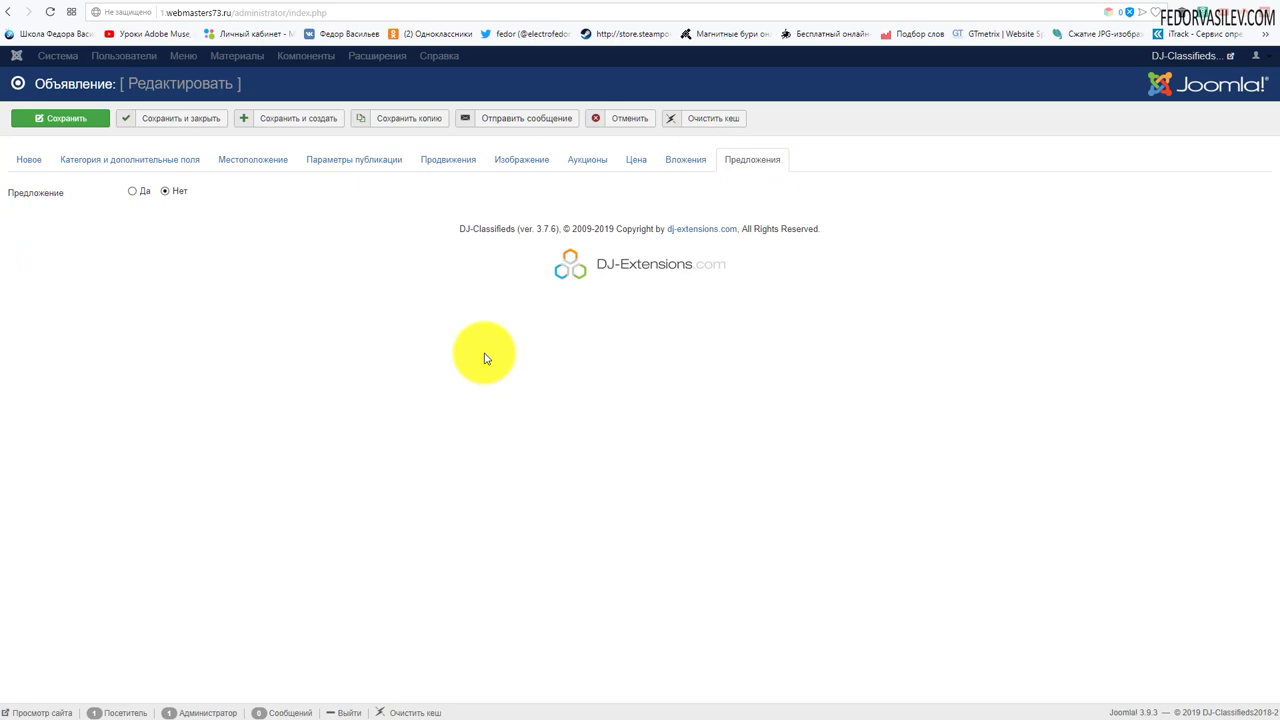
left_click(132, 191)
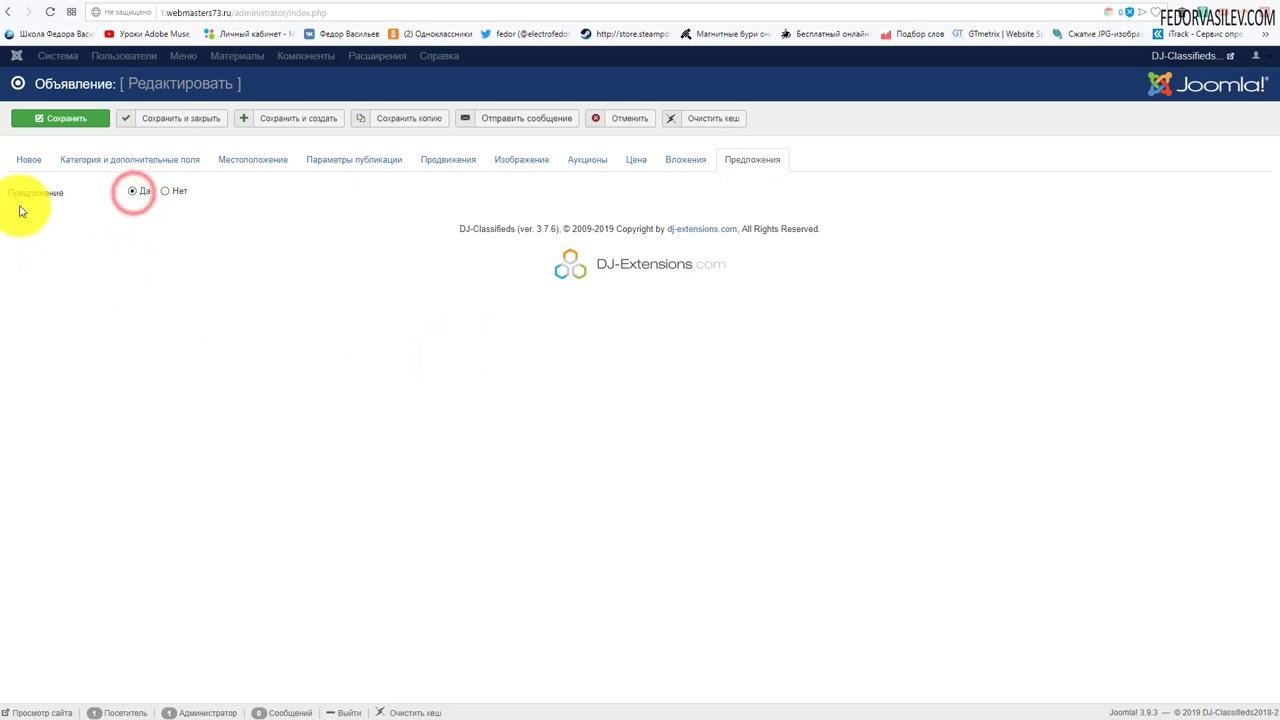
left_click(160, 120)
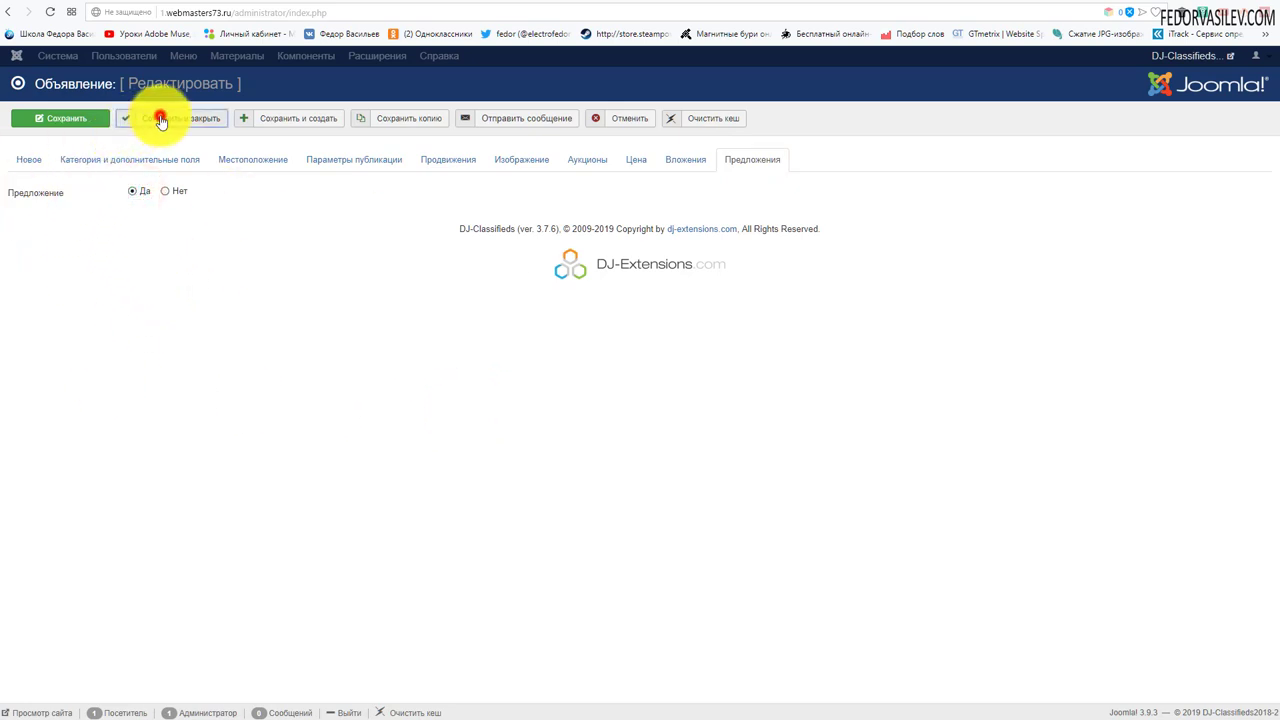
- Switch to the public site and open the "Мопс щенки, Москва" advertisement from the home page
left_click(770, 2)
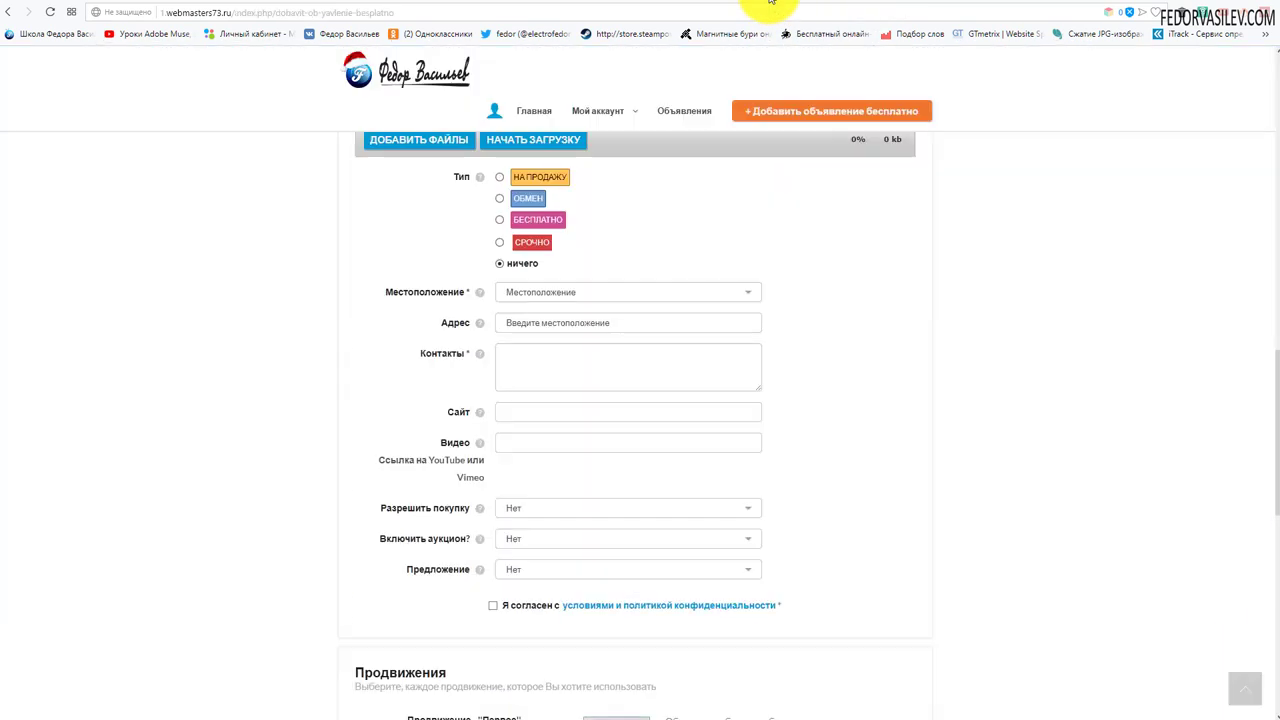
scroll(543, 120, "up", 5)
left_click(543, 112)
scroll(310, 210, "down", 2)
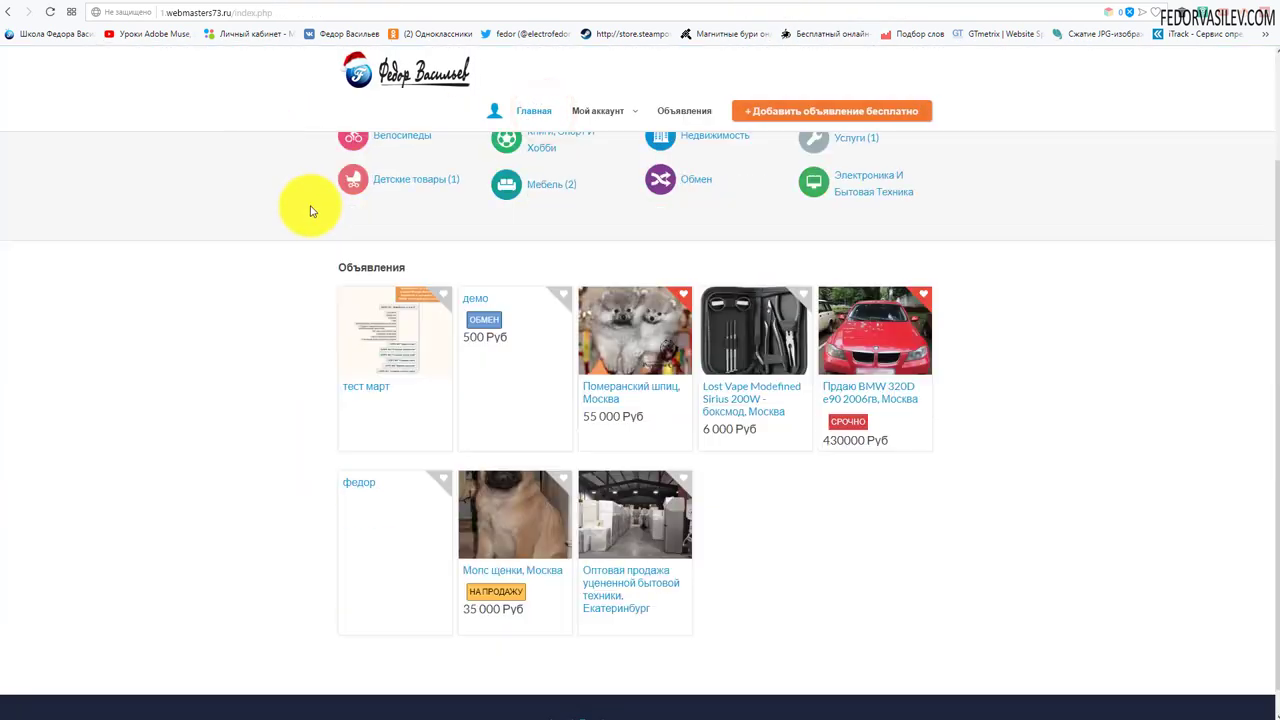
left_click(492, 506)
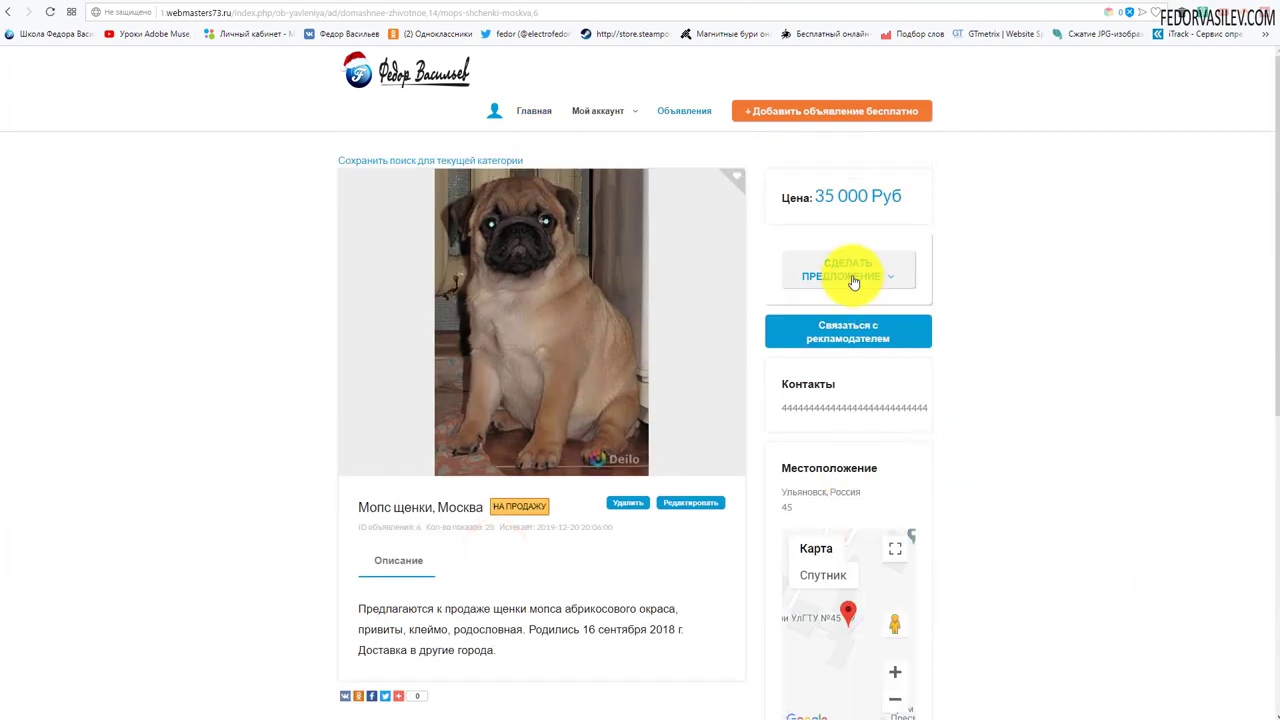
- Expand the advertisement's offer form and examine its price and owner message fields
left_click(857, 275)
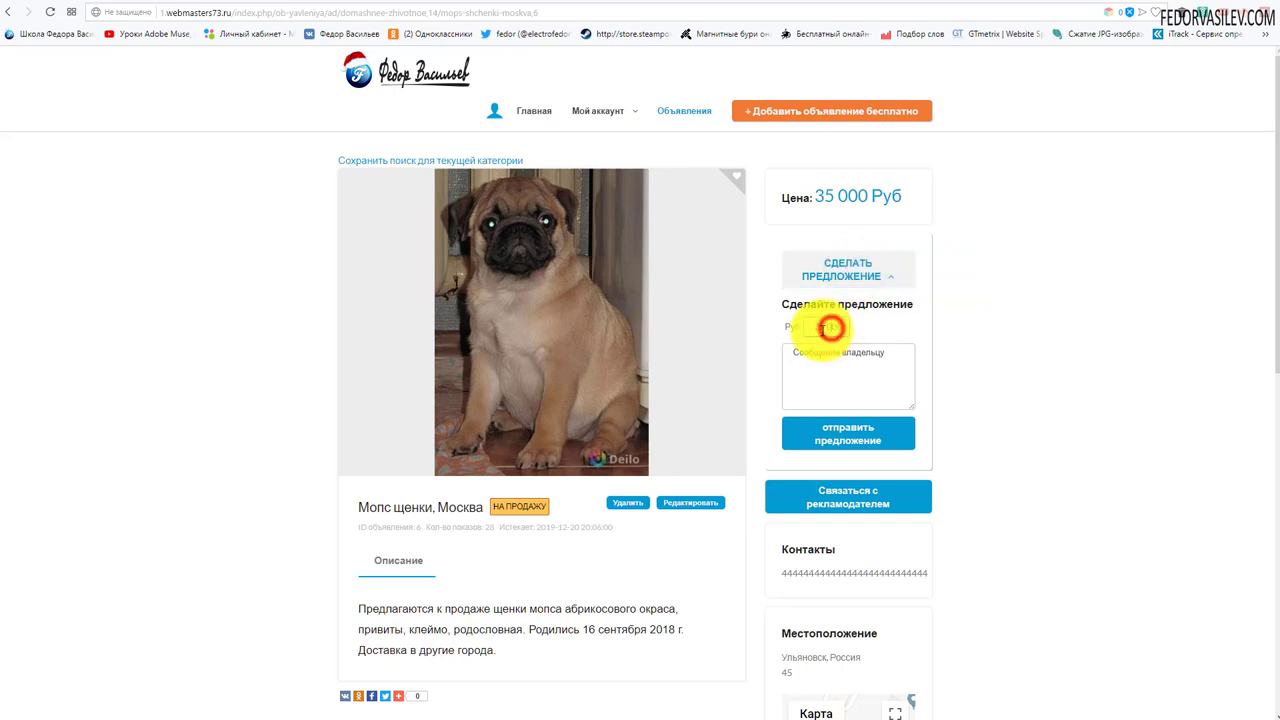
left_click(971, 322)
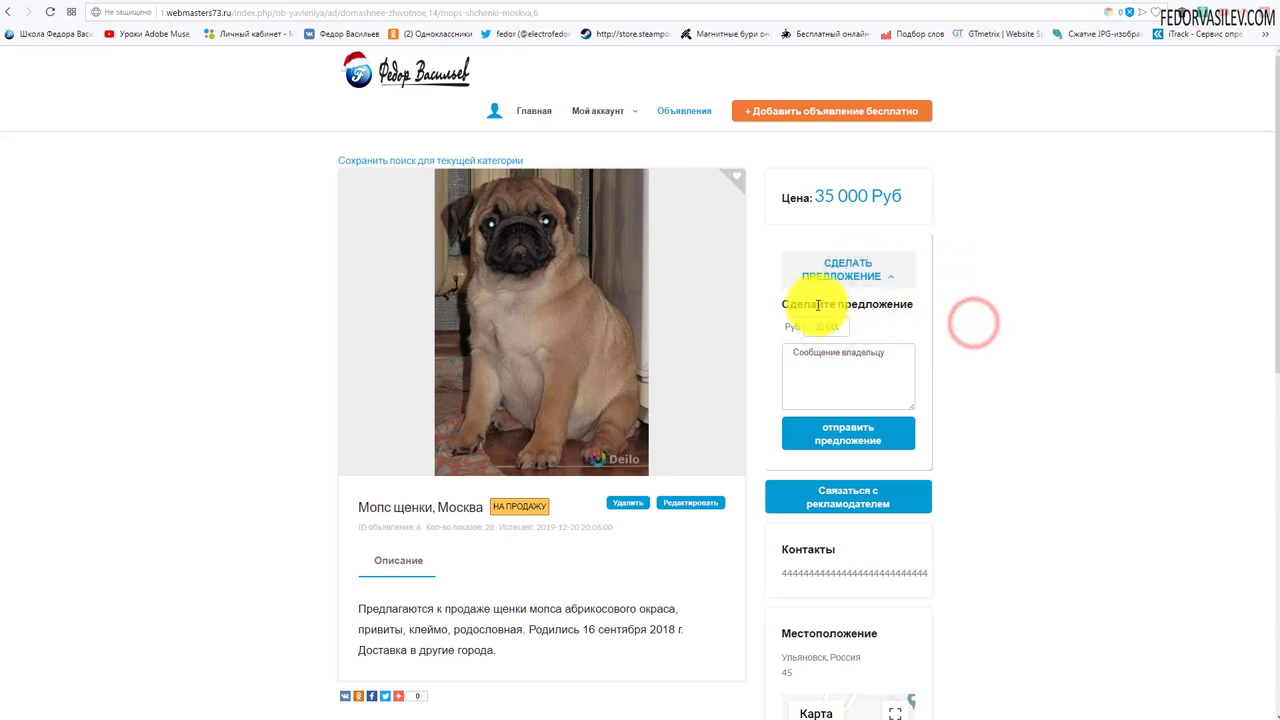
left_click(807, 350)
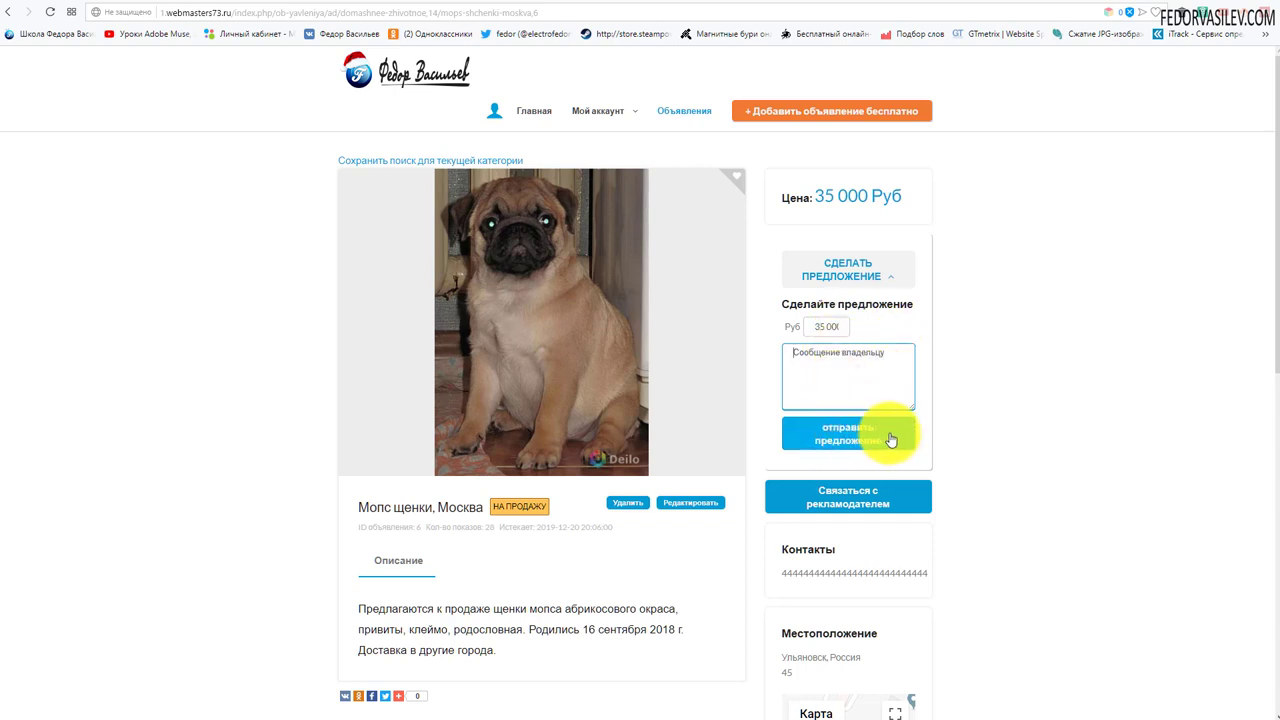
- Log out of the current account on the public site
mouse_move(614, 118)
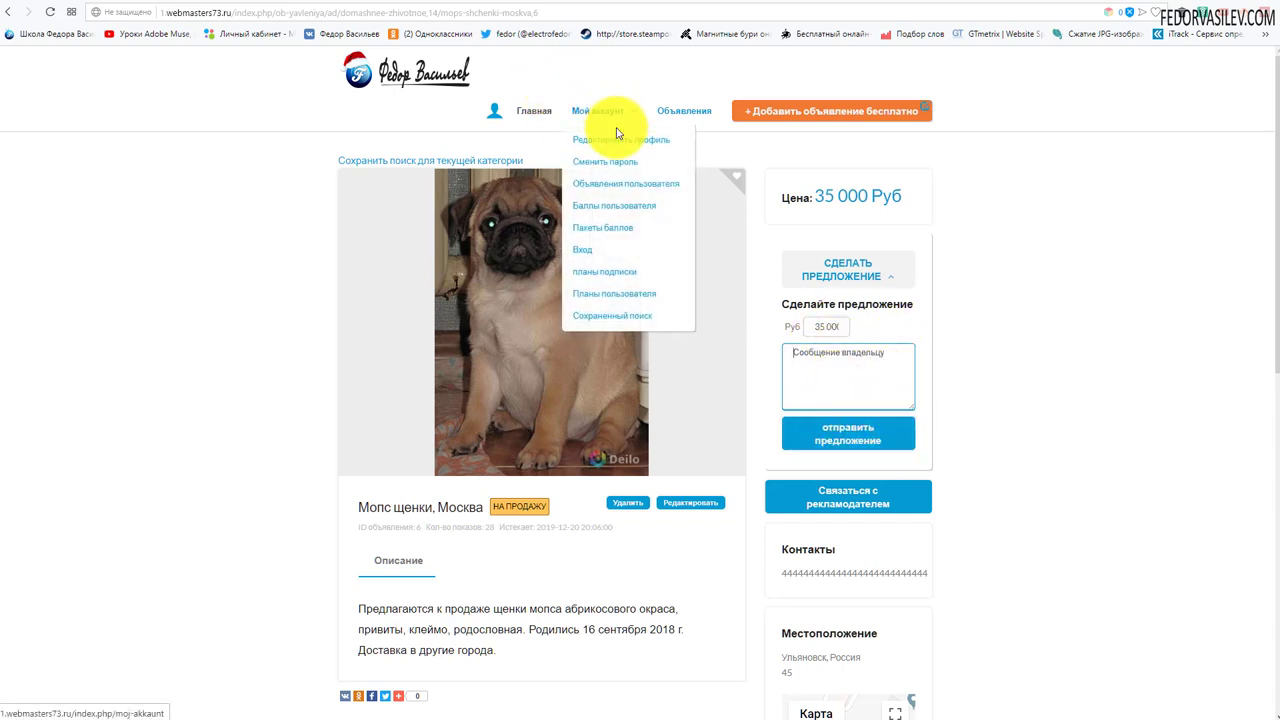
left_click(592, 260)
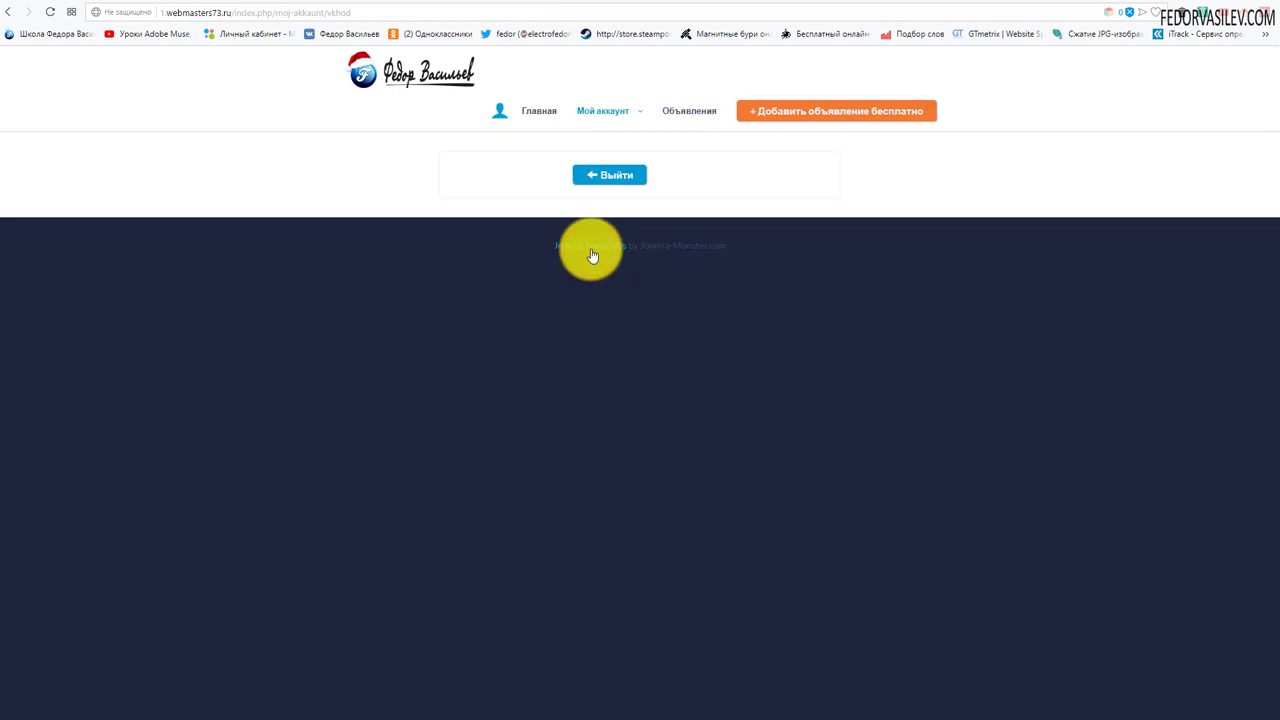
left_click(613, 177)
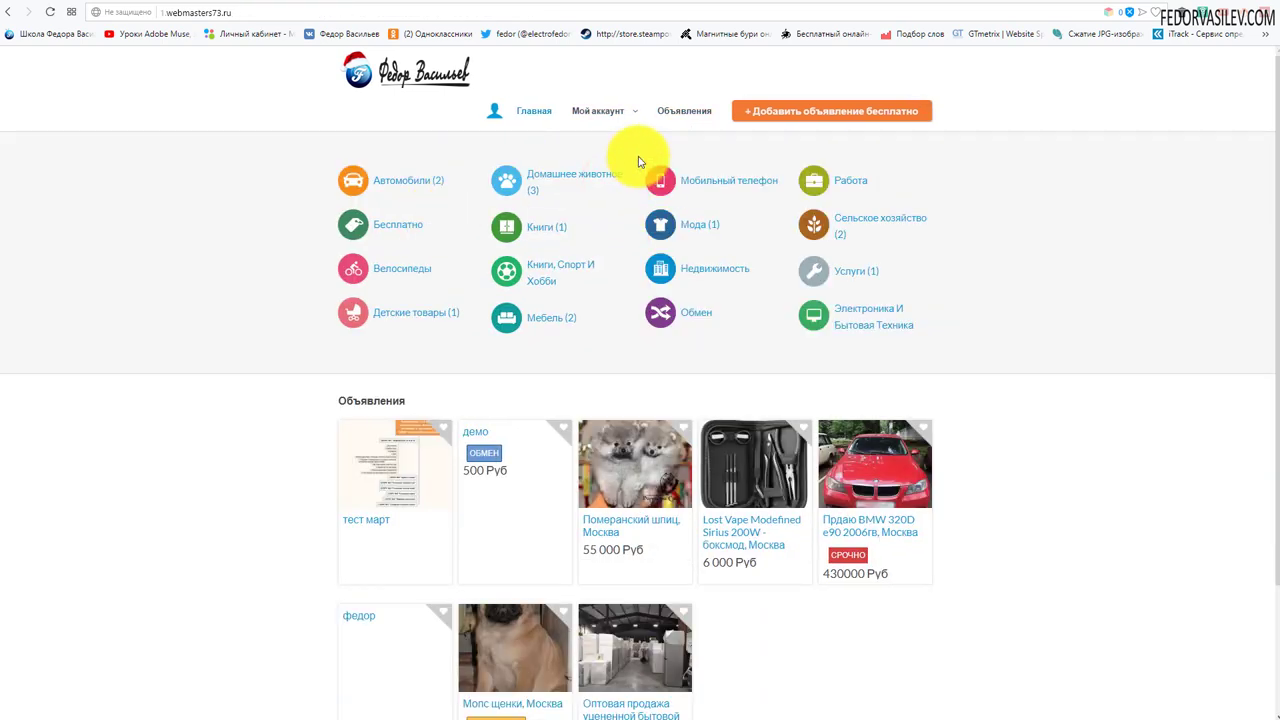
- Log in to the public site as "test", filling the login and password fields from the browser's saved credentials
mouse_move(600, 112)
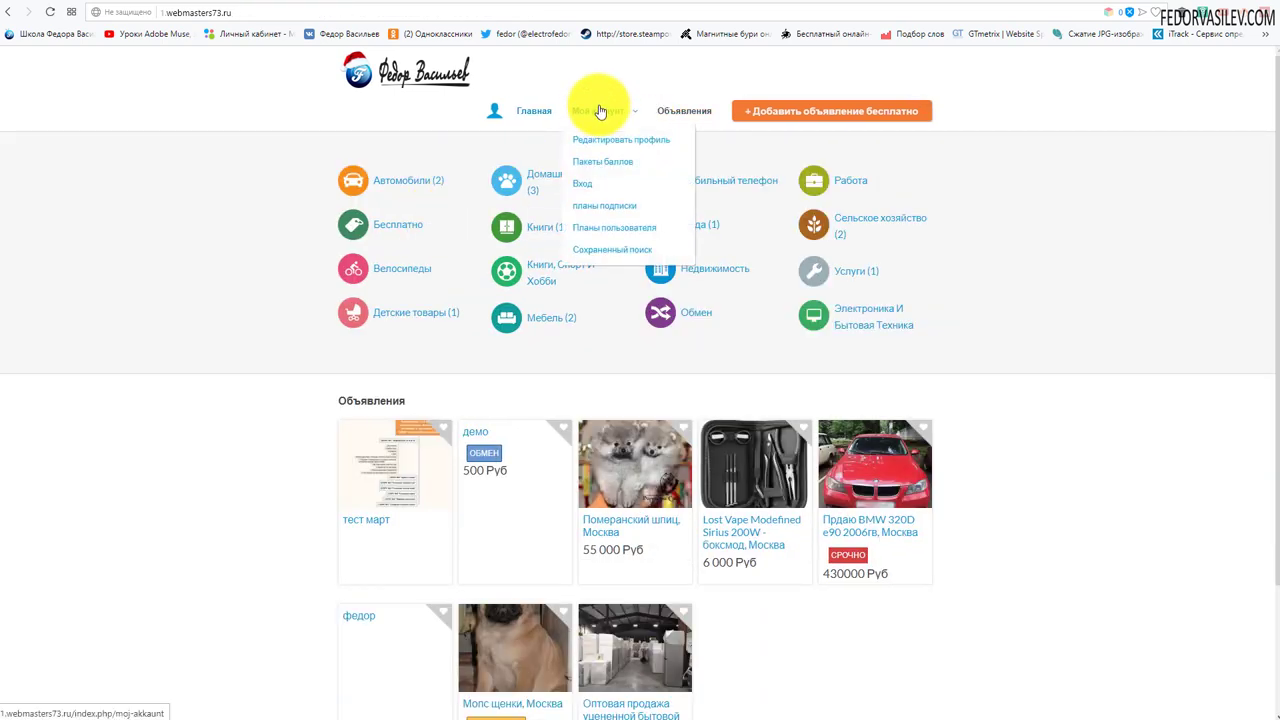
left_click(591, 190)
double_click(613, 175)
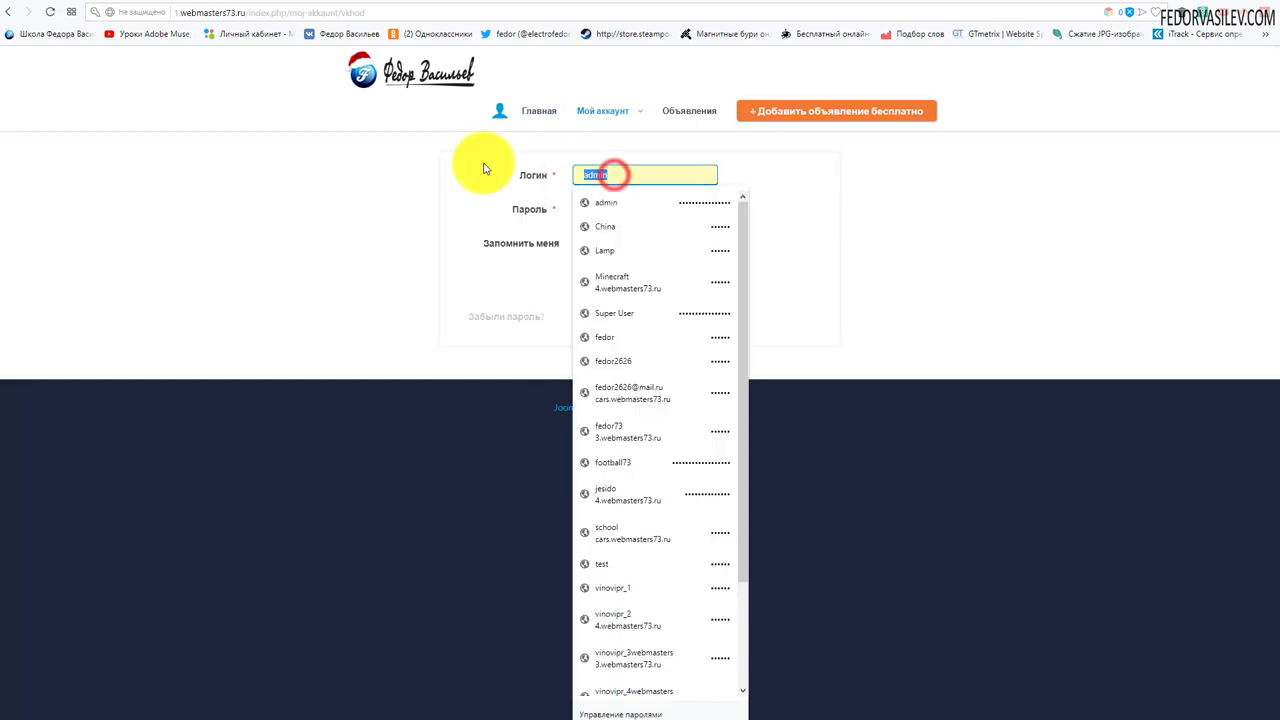
type("ey")
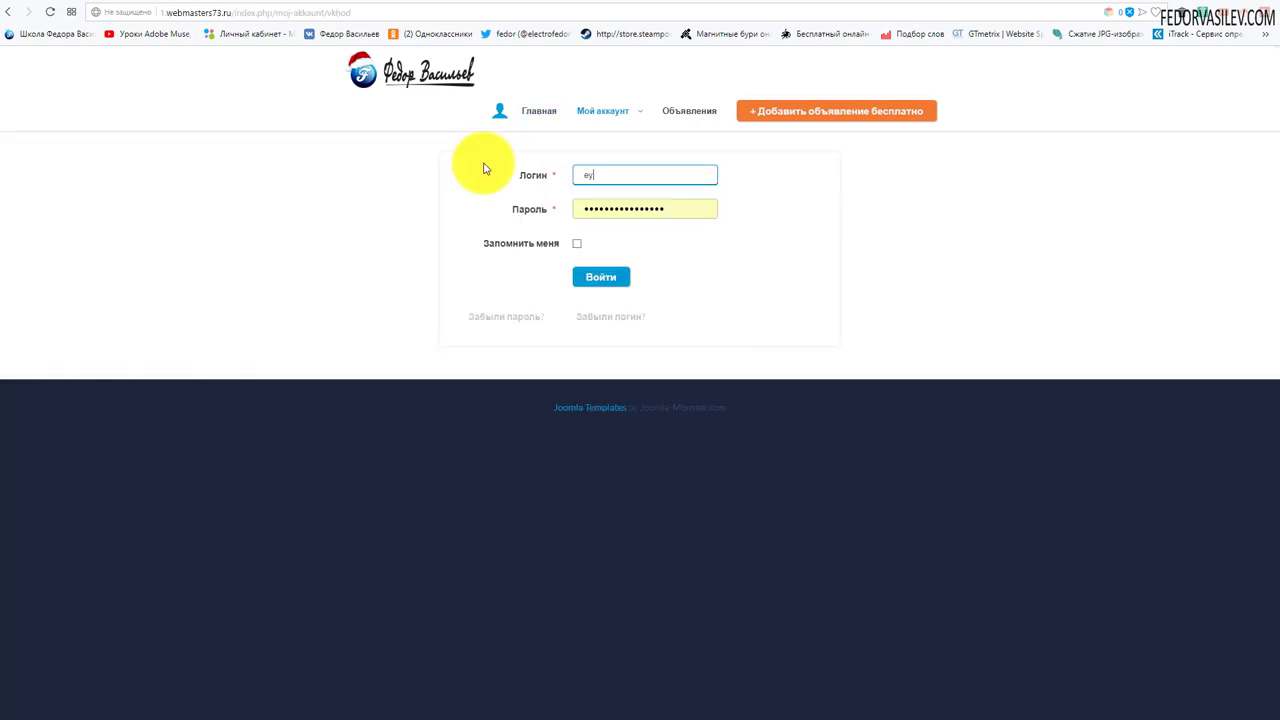
type("est")
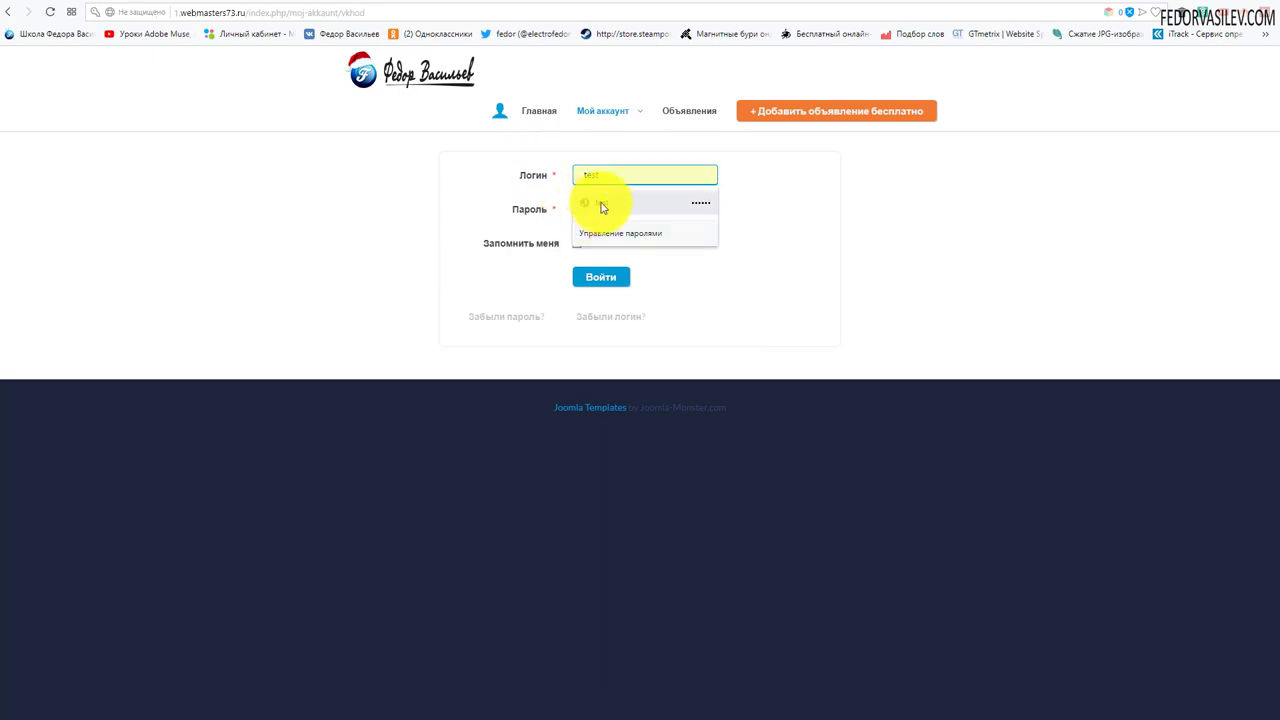
left_click(603, 207)
left_click(609, 277)
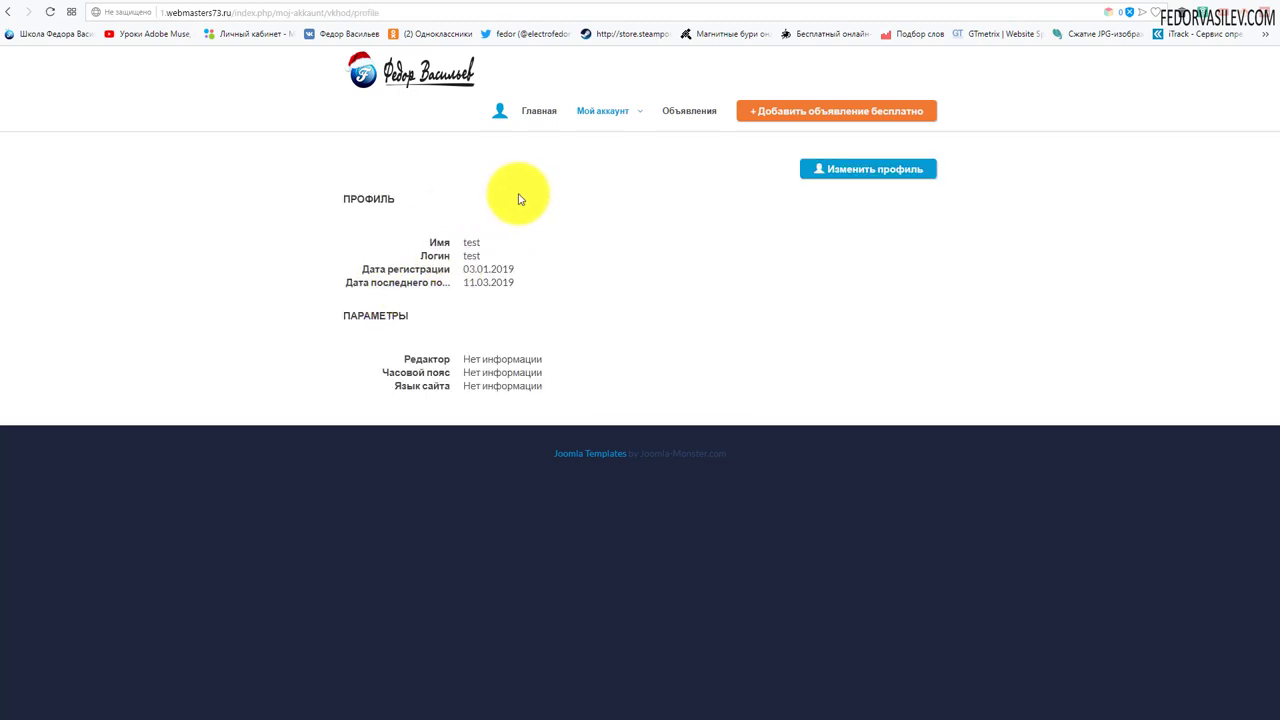
- Return to the home page and open the "Мопс щенки, Москва" advertisement as the test user
mouse_move(610, 116)
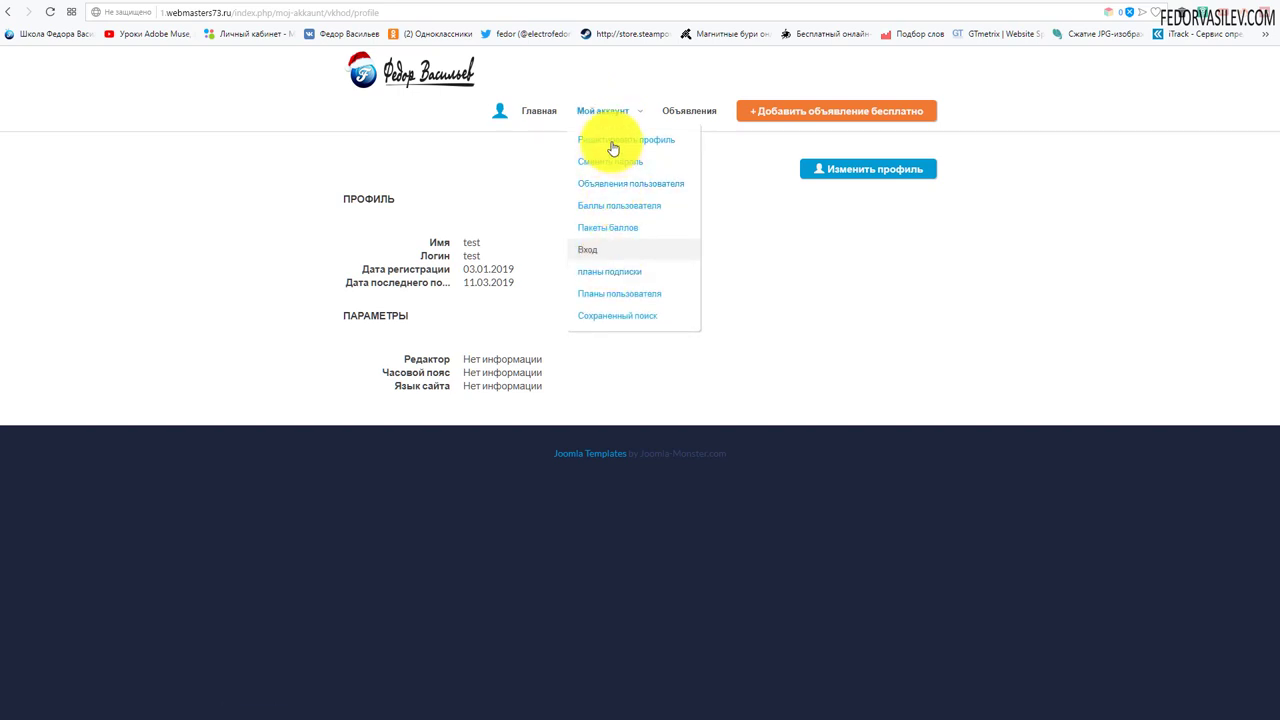
left_click(541, 110)
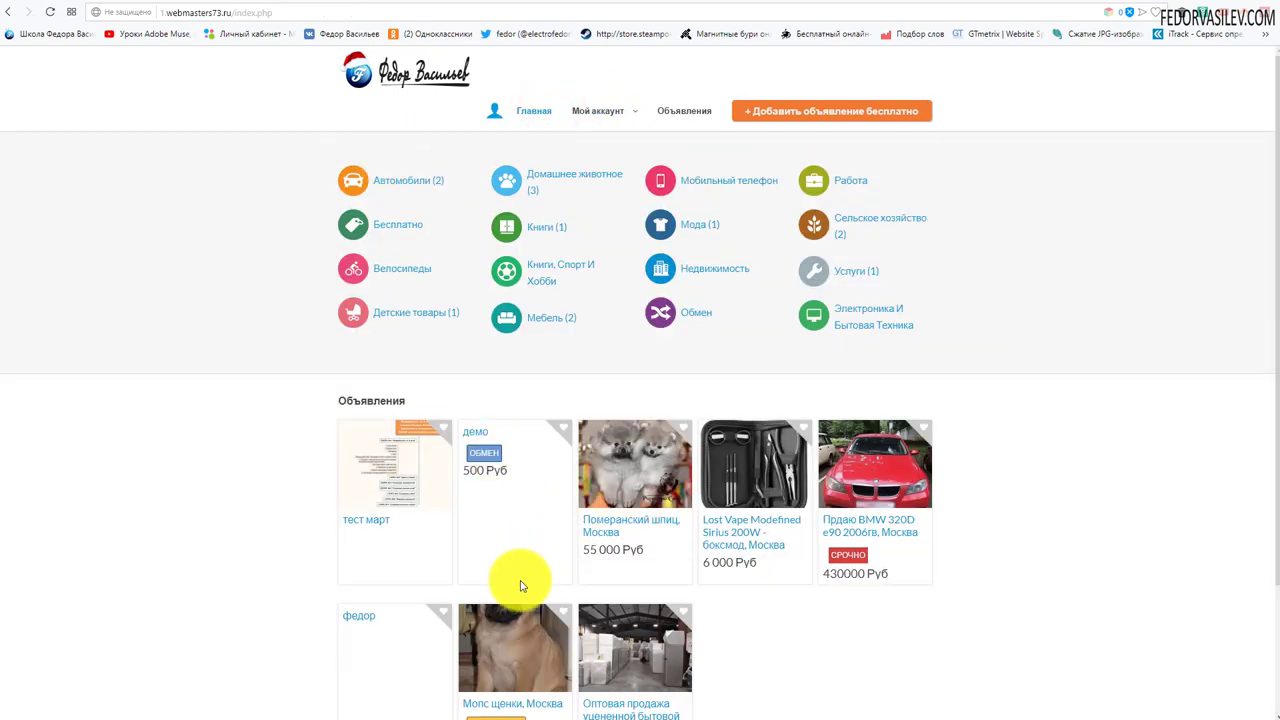
left_click(505, 640)
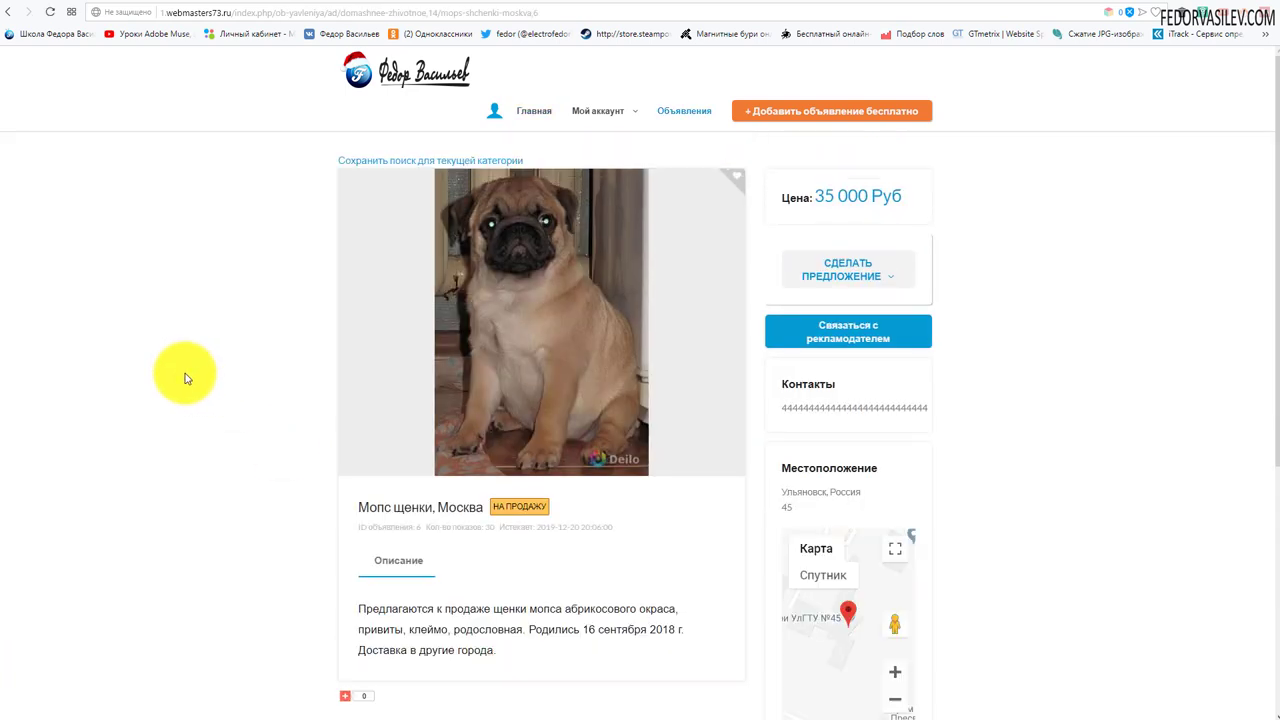
- Expand the offer form, enter "обмен!" as the message to the owner and try to send the offer
left_click(821, 273)
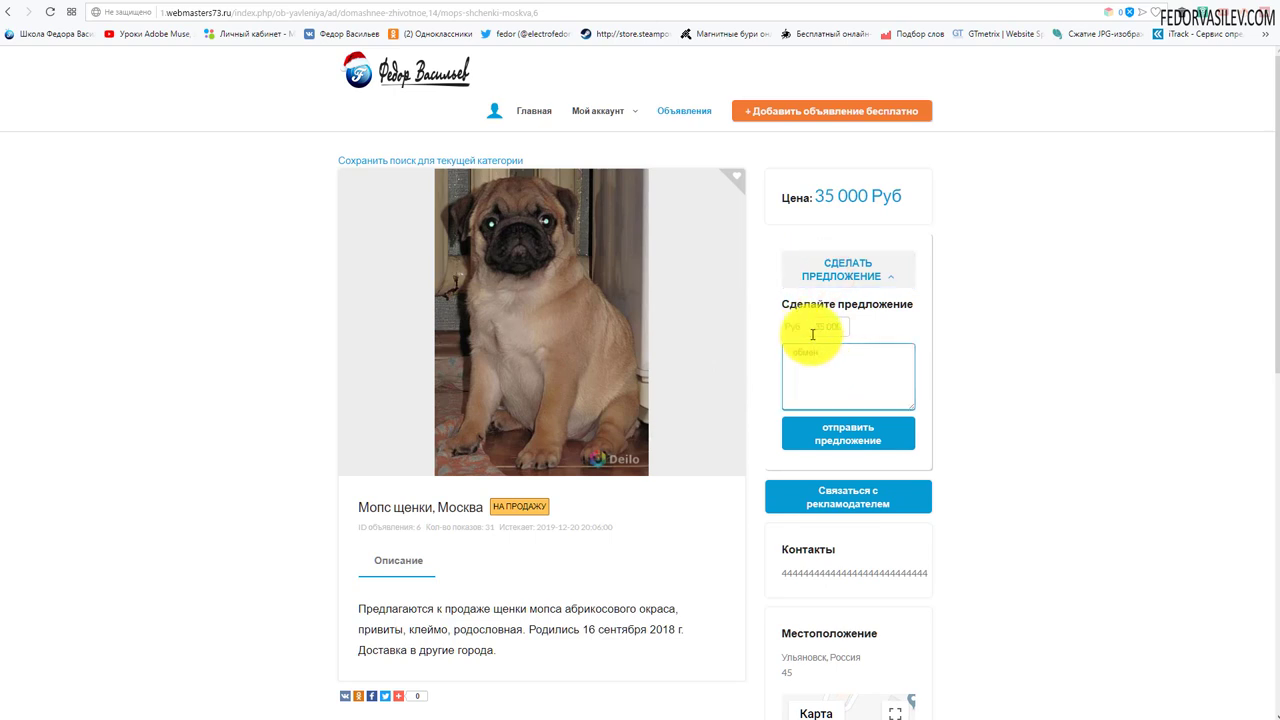
left_click(813, 330)
left_click(860, 260)
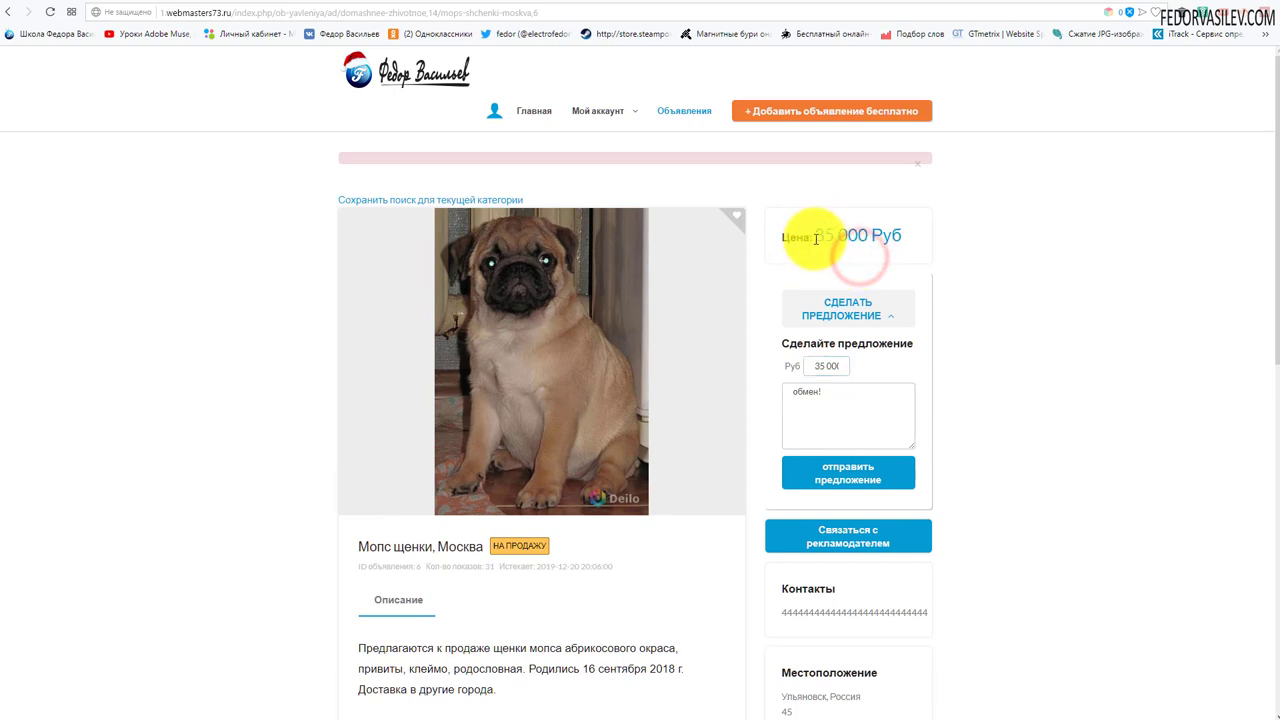
- Set the offered price to 30000 Руб, send the offer with the message "обмен!" and read the site's notice
left_click_drag(815, 237, 853, 245)
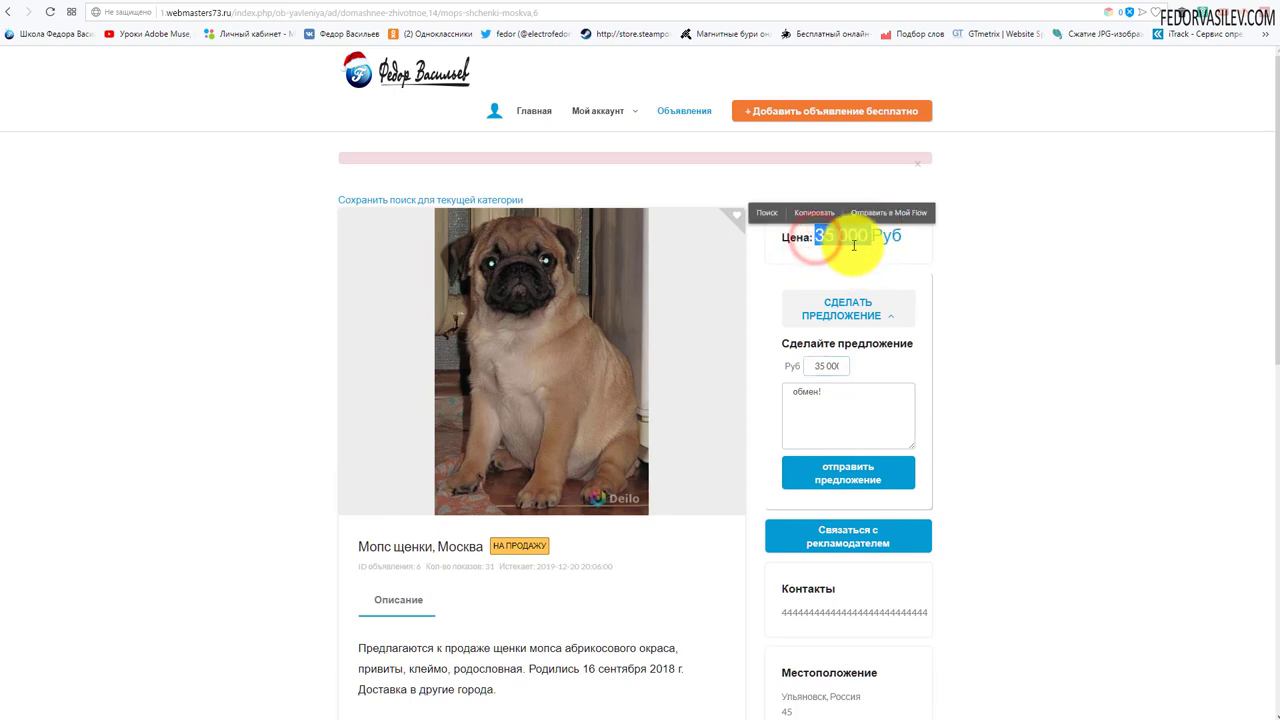
left_click(834, 397)
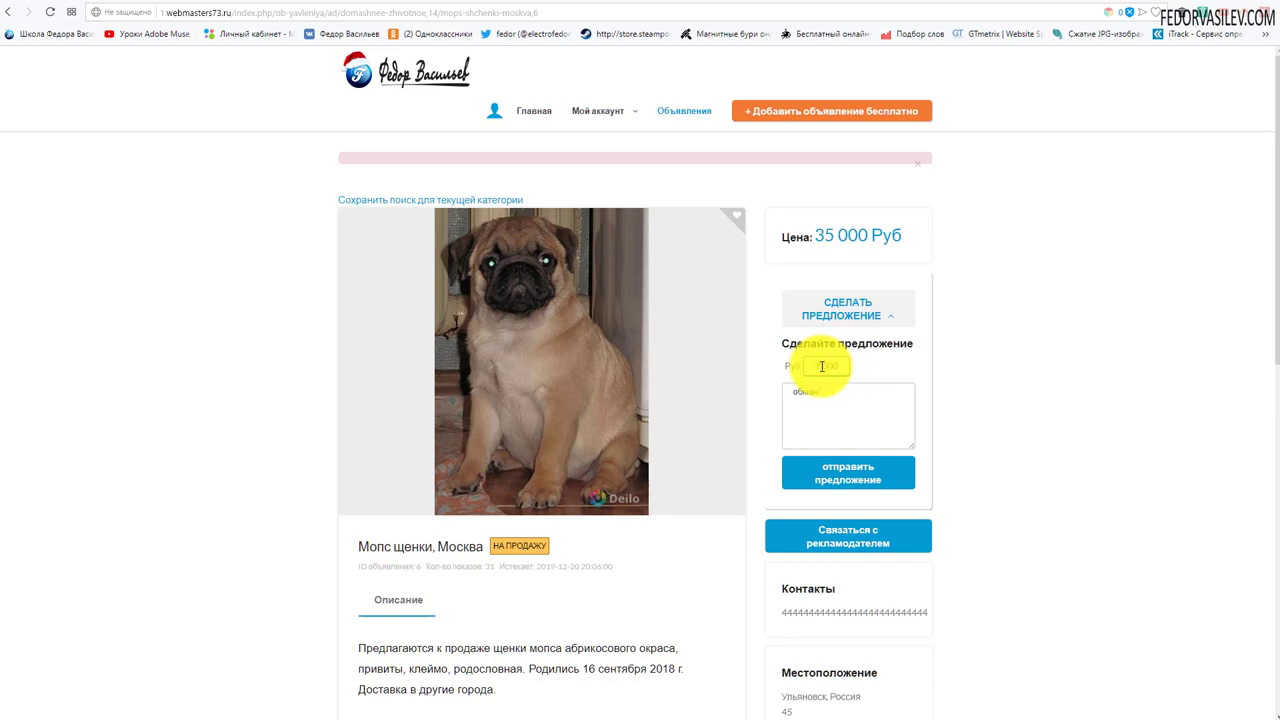
left_click(848, 399)
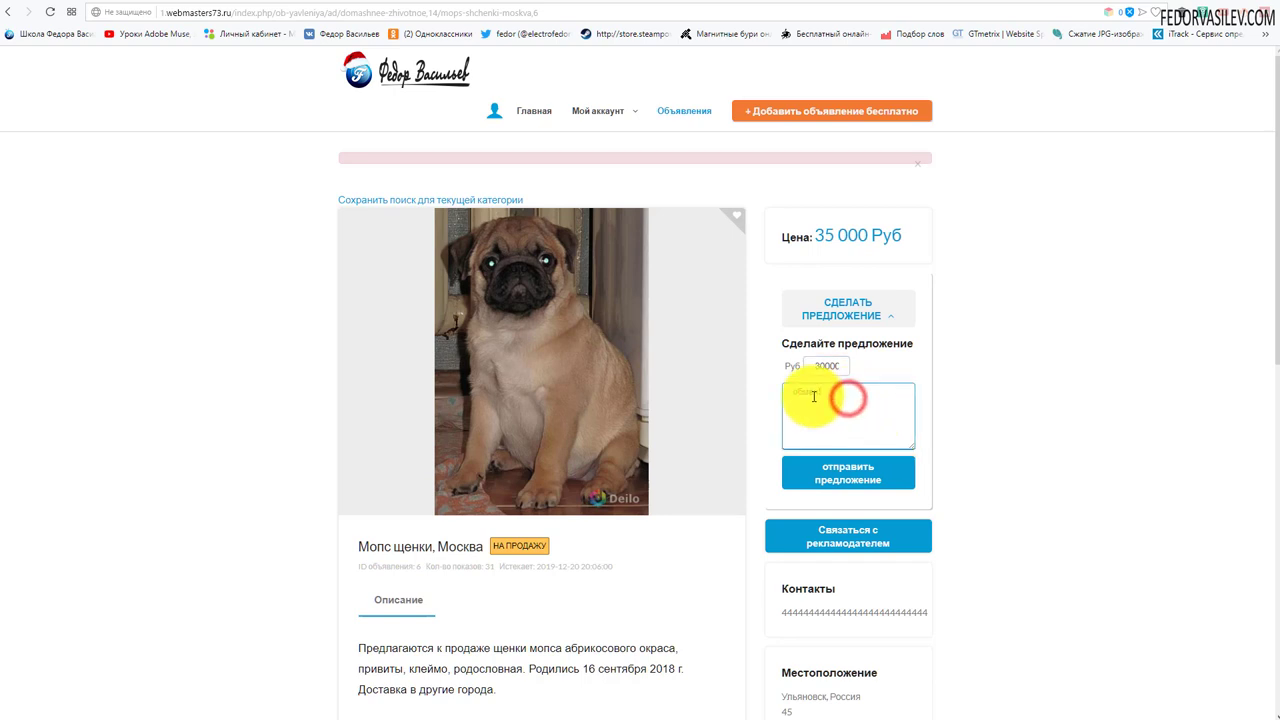
left_click(833, 474)
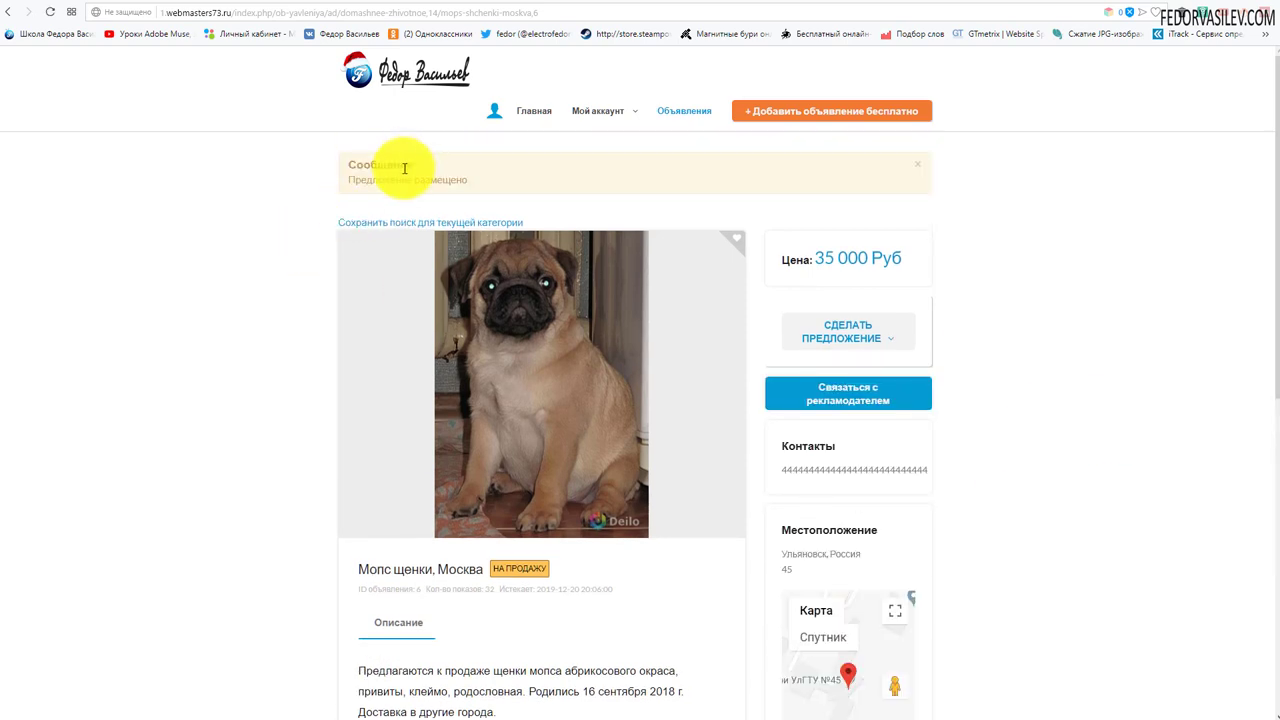
left_click_drag(476, 181, 372, 178)
left_click(283, 277)
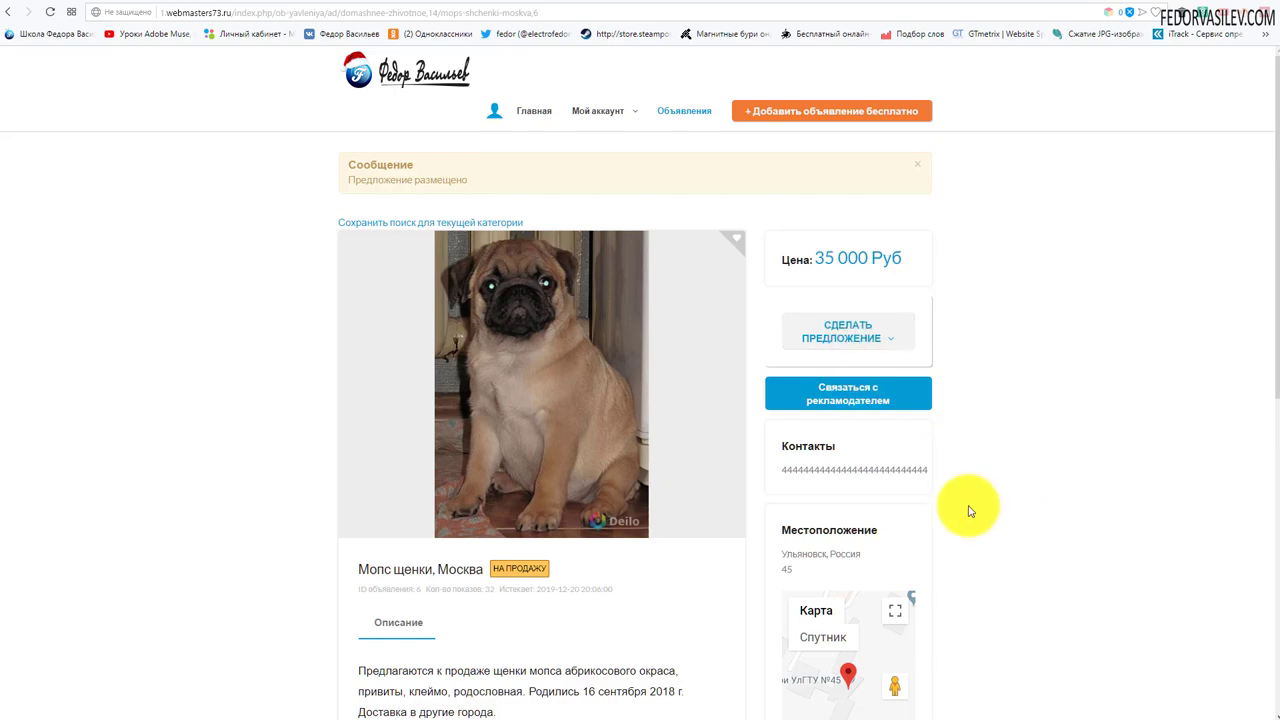
scroll(709, 349, "down", 2)
scroll(697, 343, "up", 2)
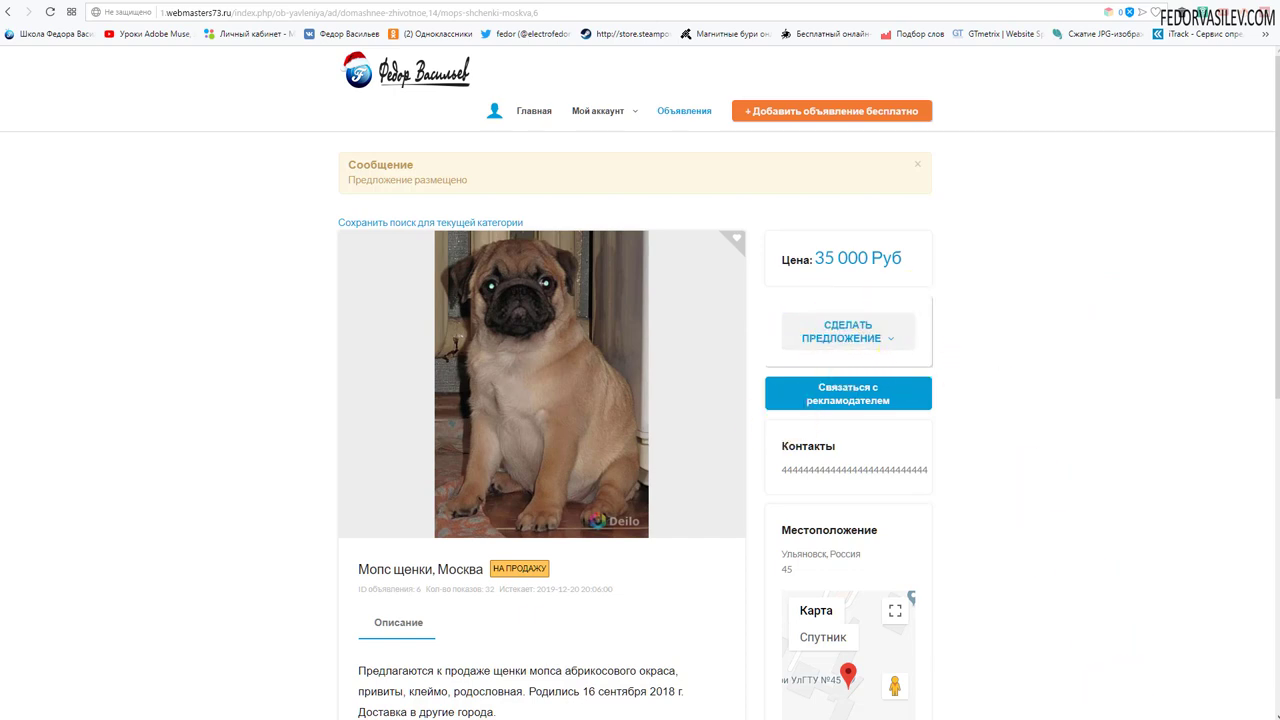
- Switch to the Mail.ru inbox and read the "Advert status change" email about the advertisement
key("ctrl+Tab")
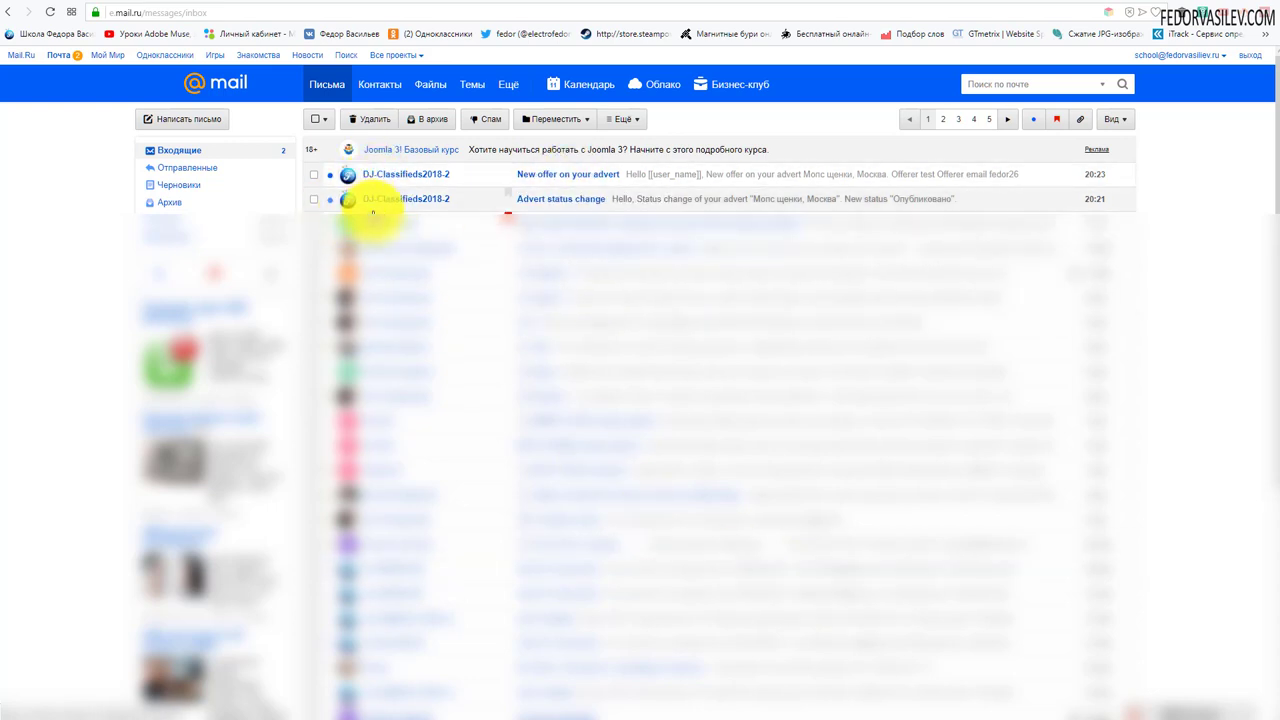
left_click(550, 200)
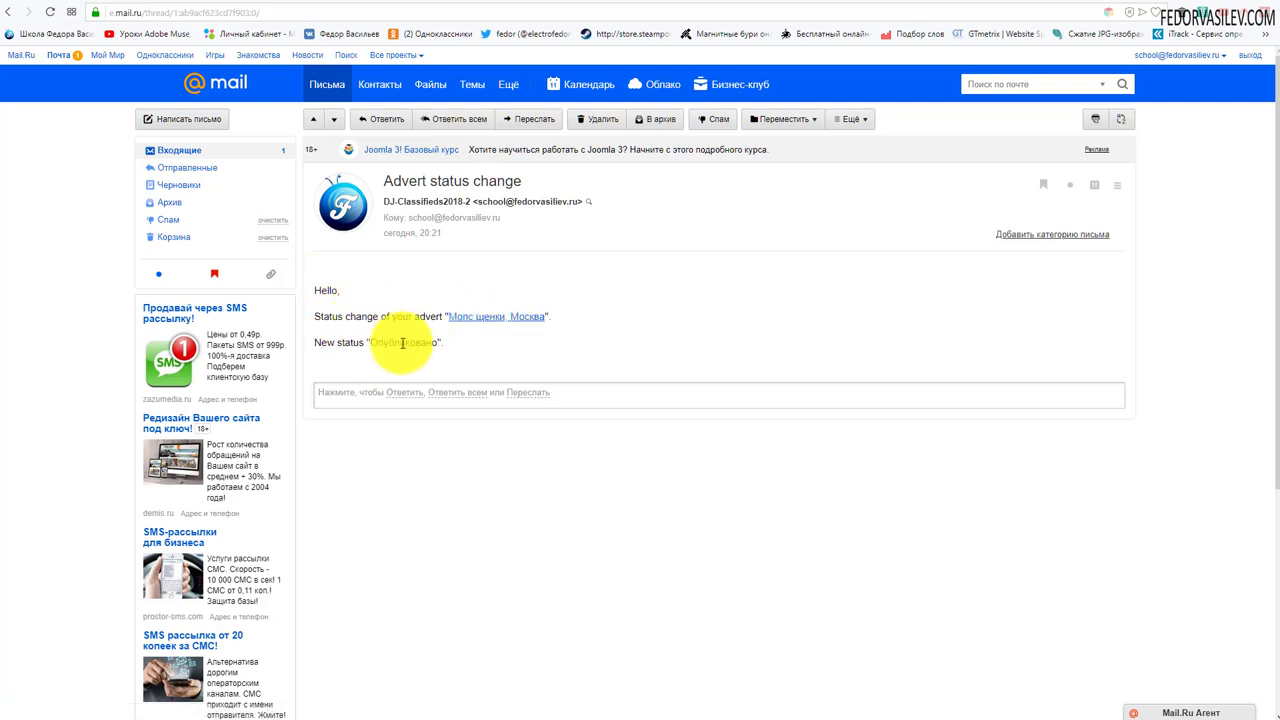
left_click_drag(417, 343, 323, 286)
left_click(507, 271)
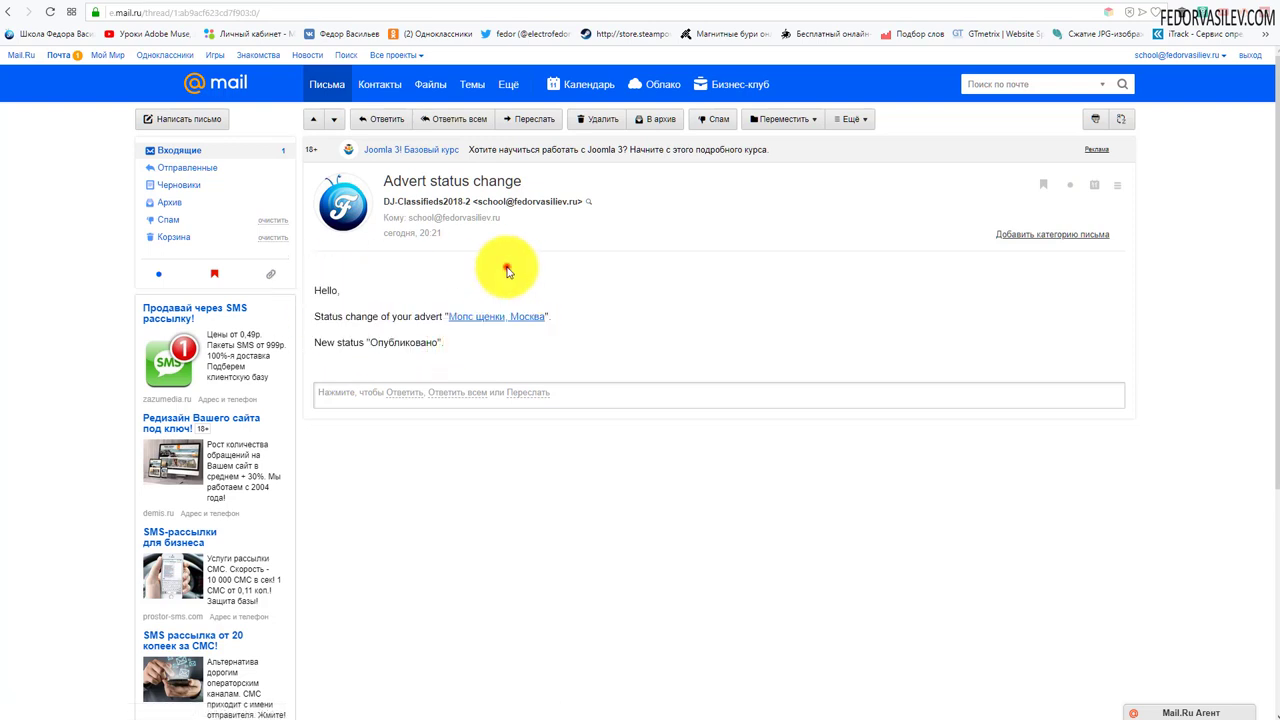
- Read the "New offer on your advert" email, examining its total price and offer message, and check where its advertisement link leads
left_click(258, 153)
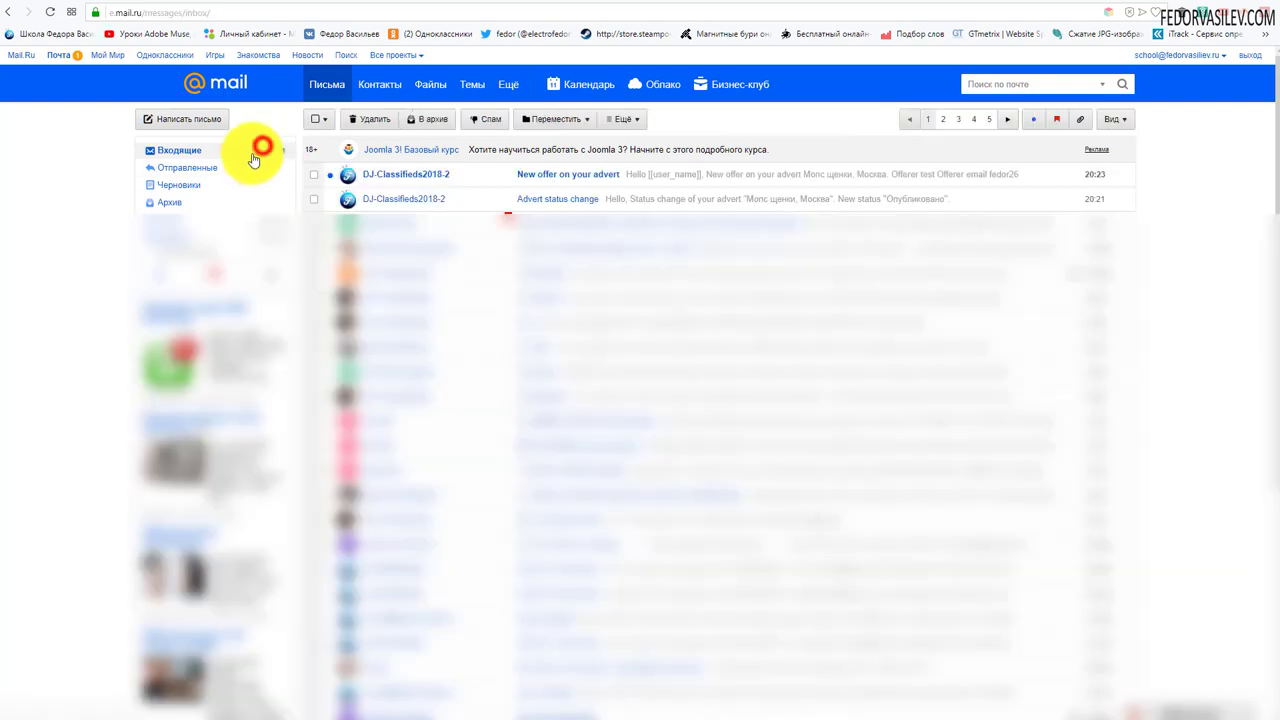
left_click(565, 176)
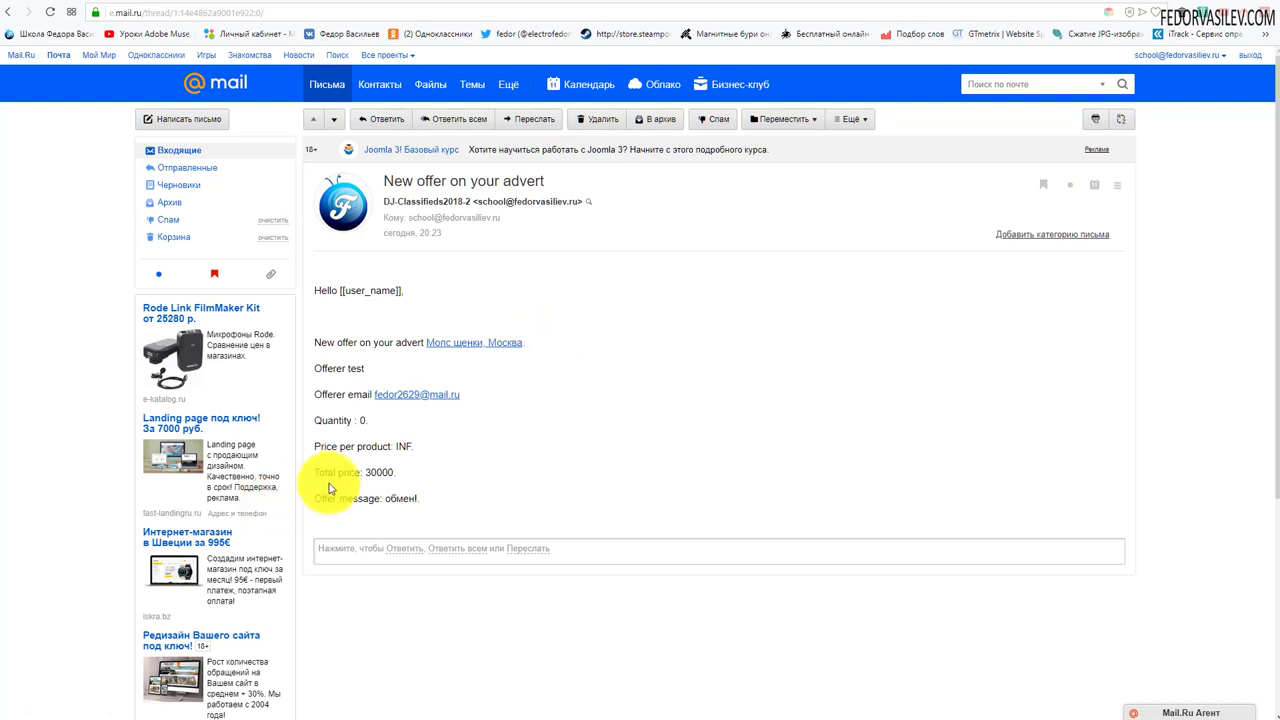
double_click(380, 472)
left_click(423, 508)
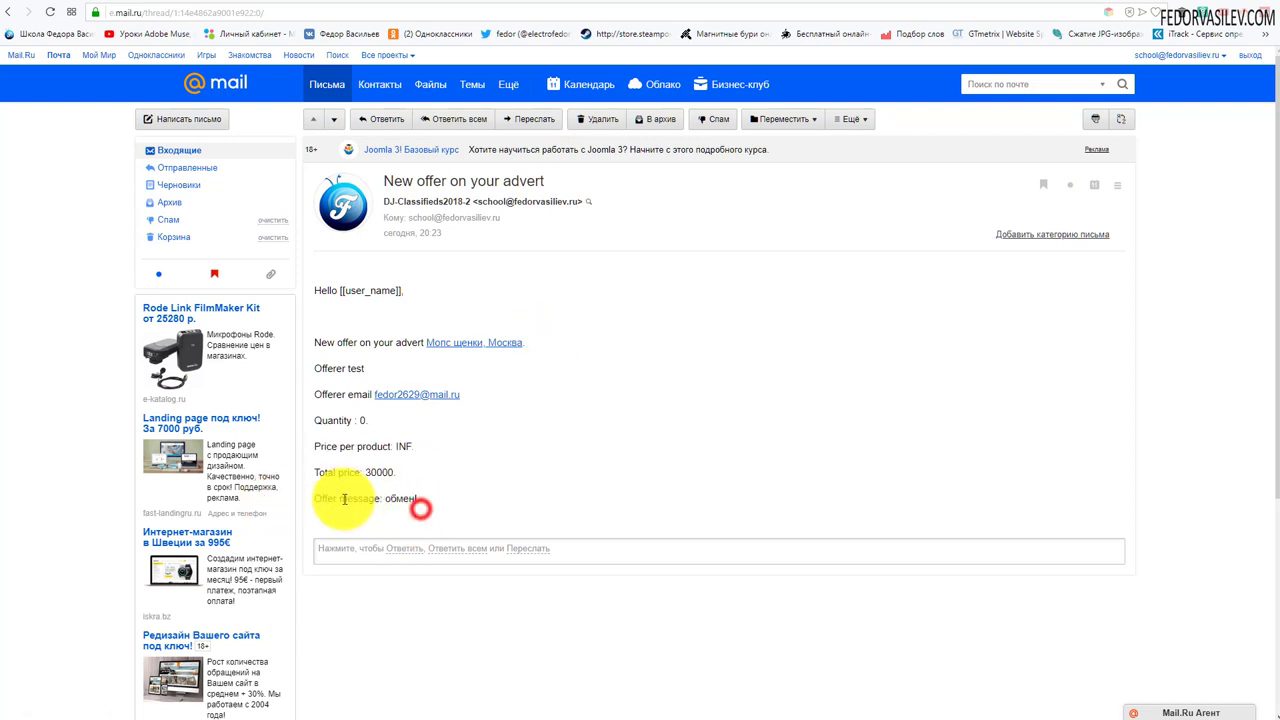
double_click(400, 498)
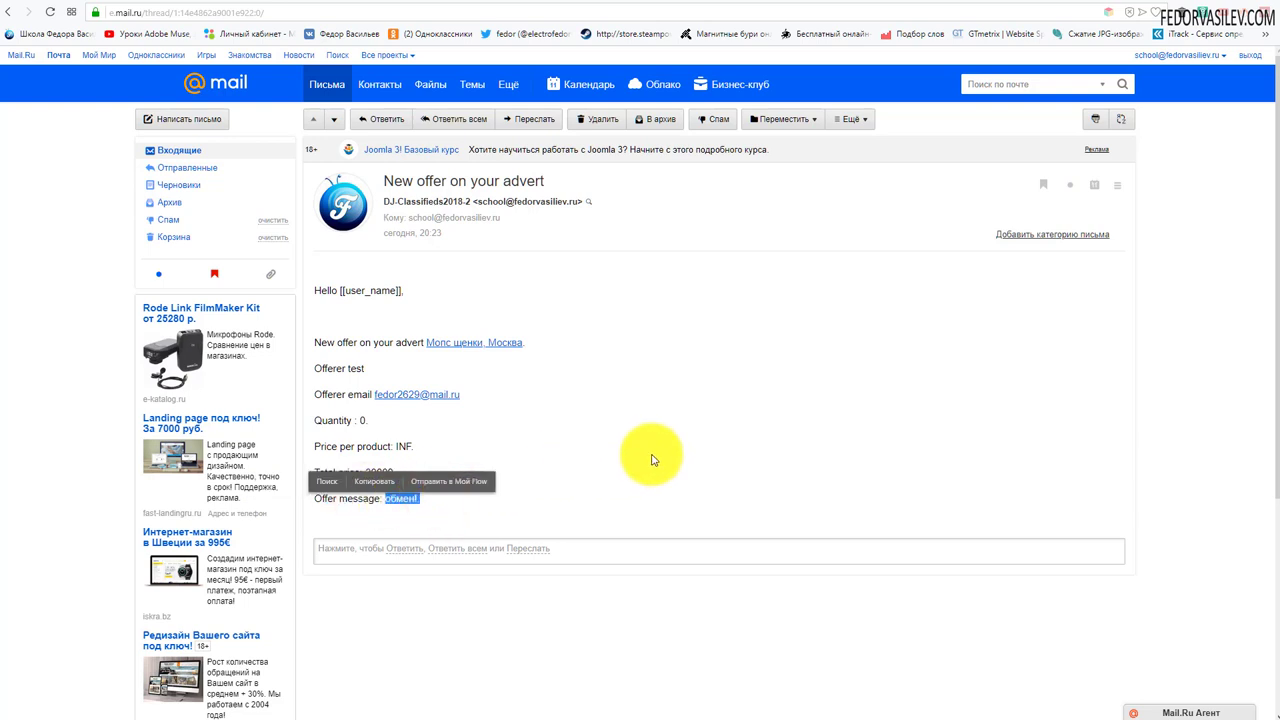
left_click(696, 455)
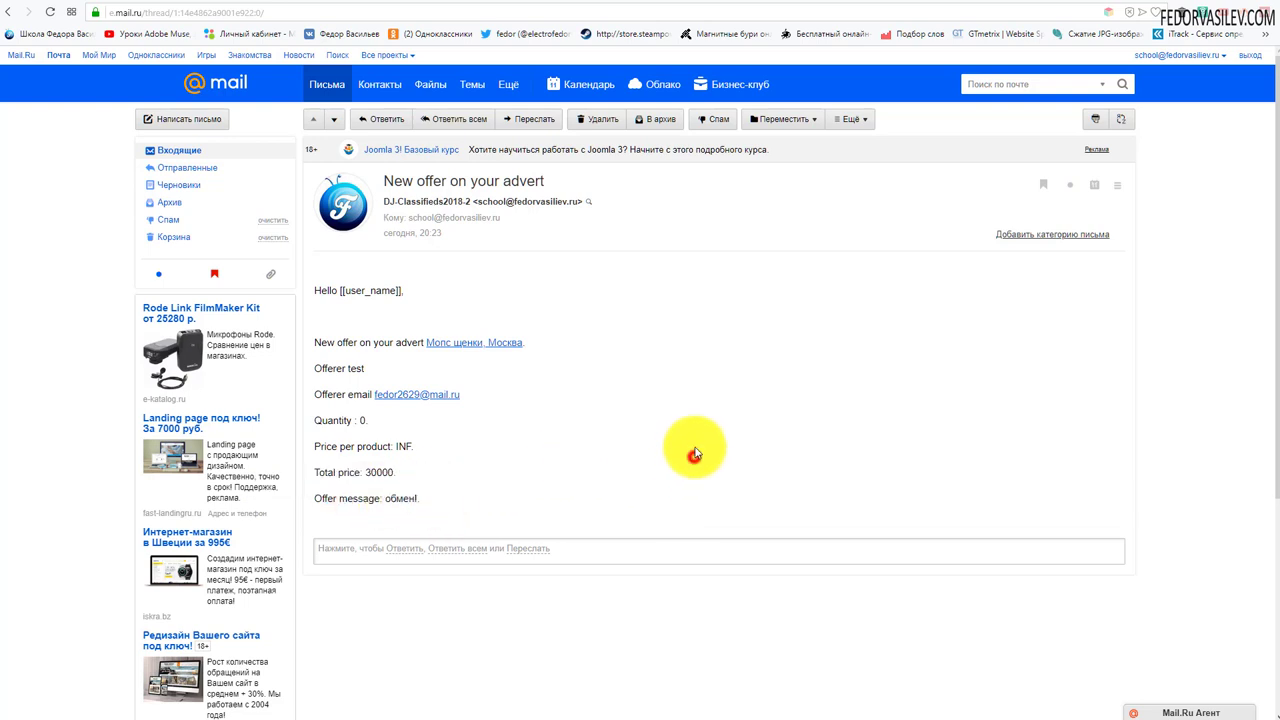
left_click(502, 346)
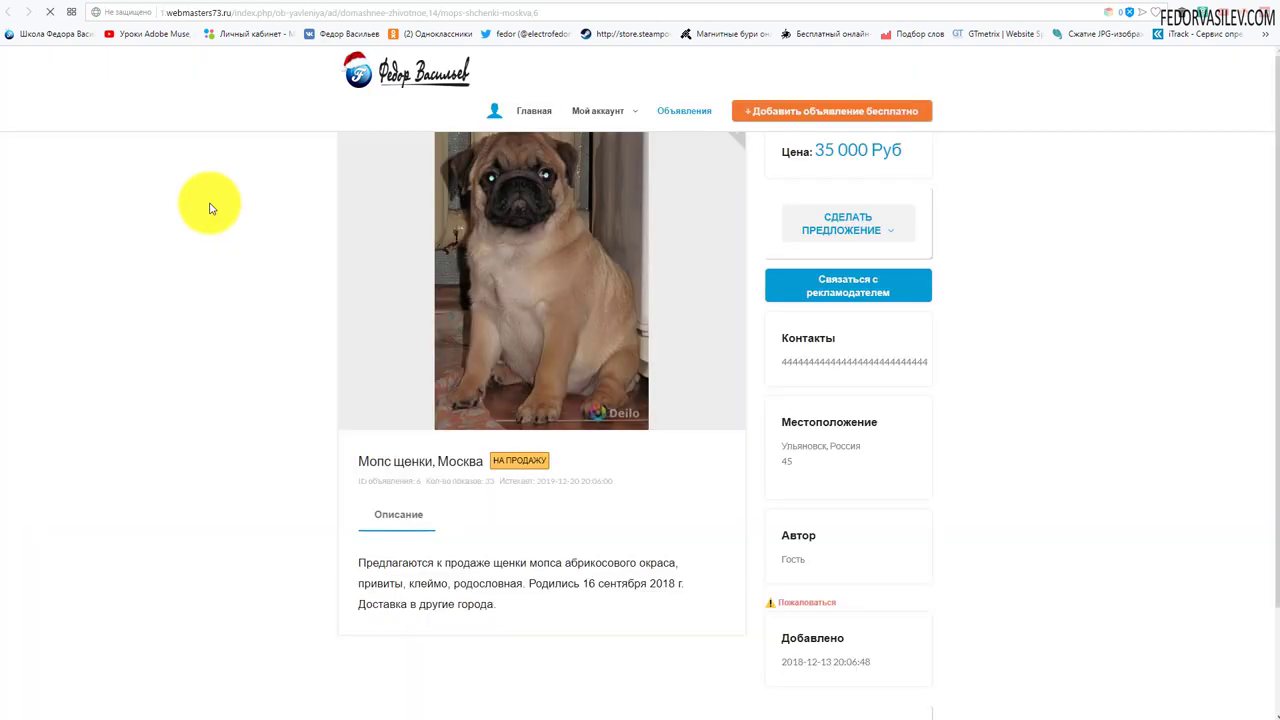
left_click(129, 12)
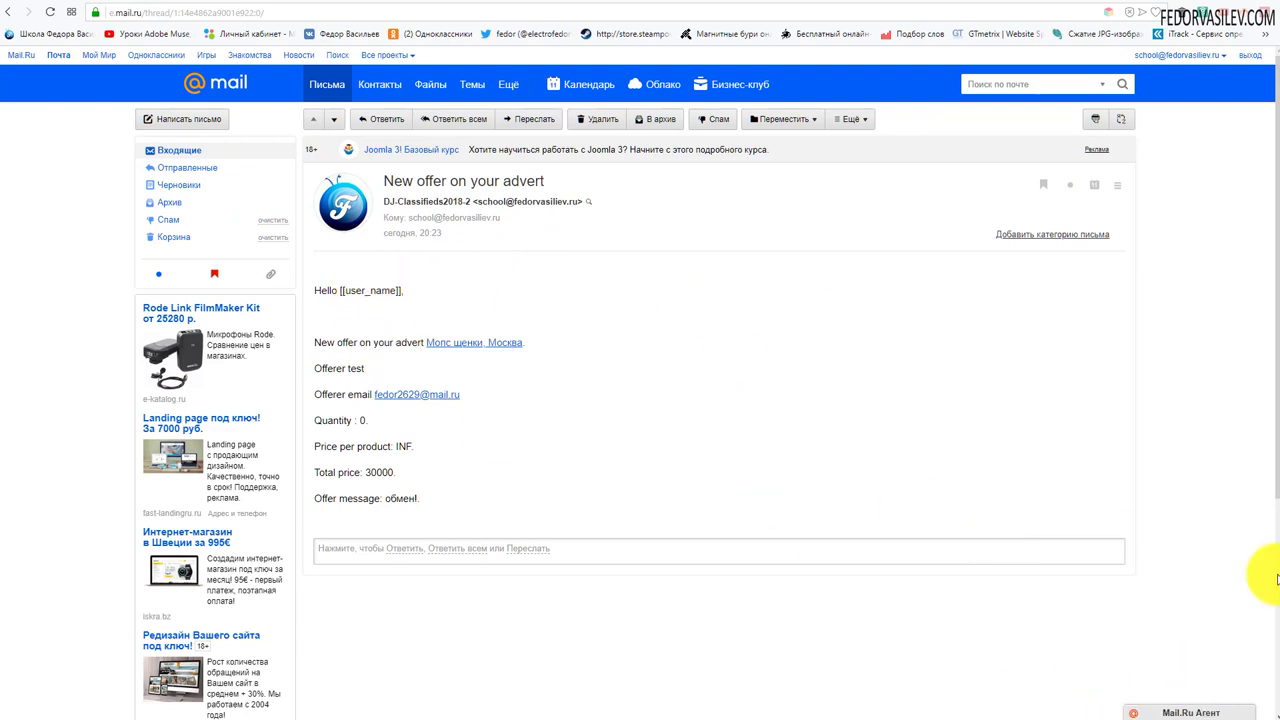
- Switch to the Joomla administrator and start a new Main Menu item of the DJ Classifieds type "Полученные предложения"
key("ctrl+Tab")
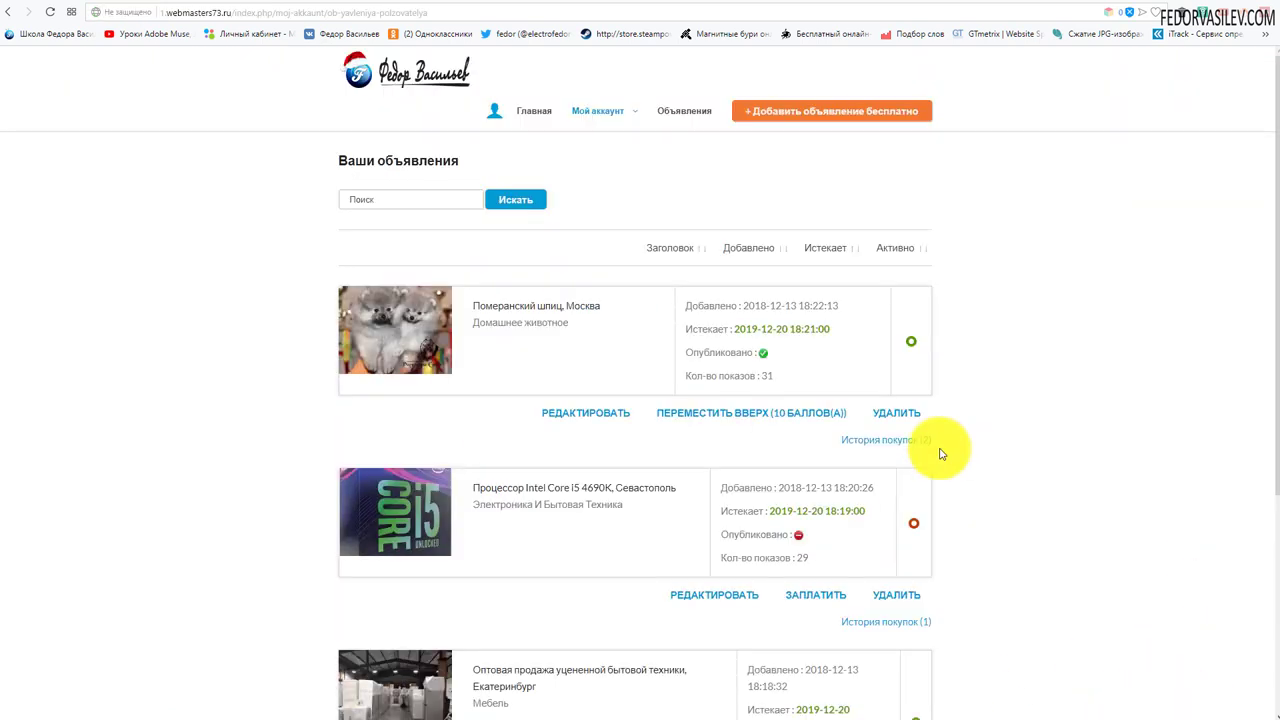
left_click(724, 6)
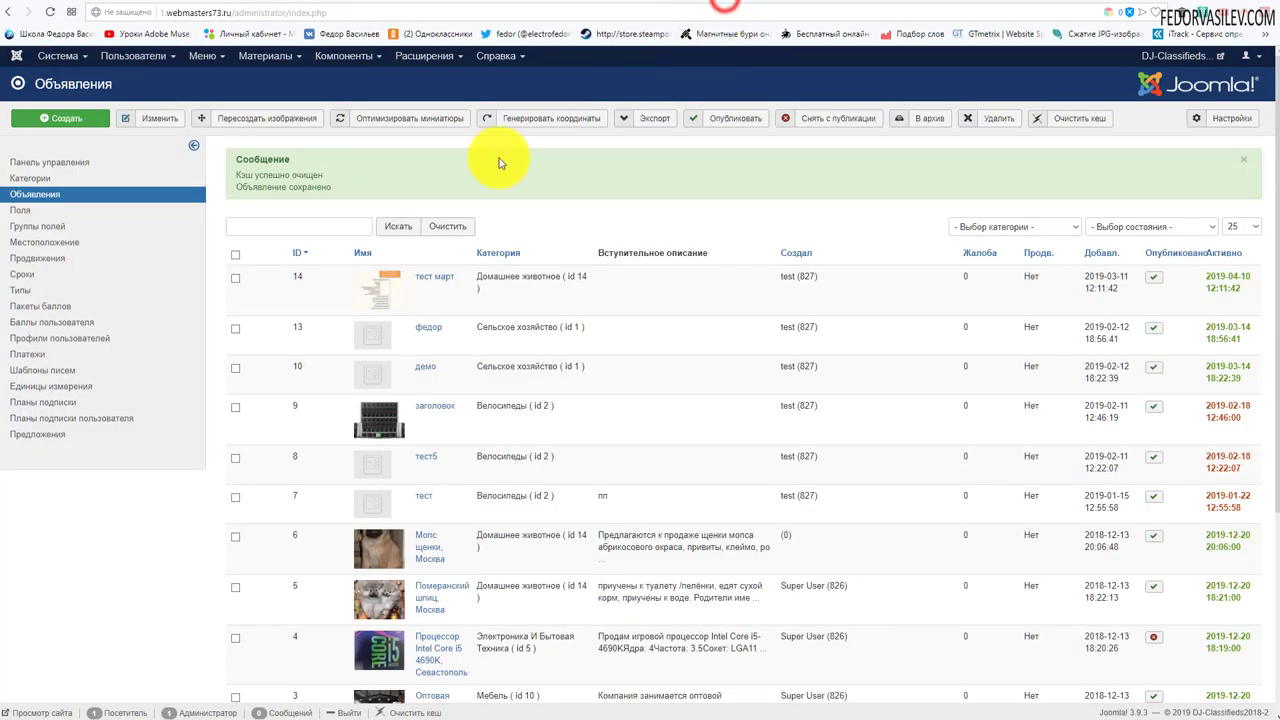
left_click(209, 60)
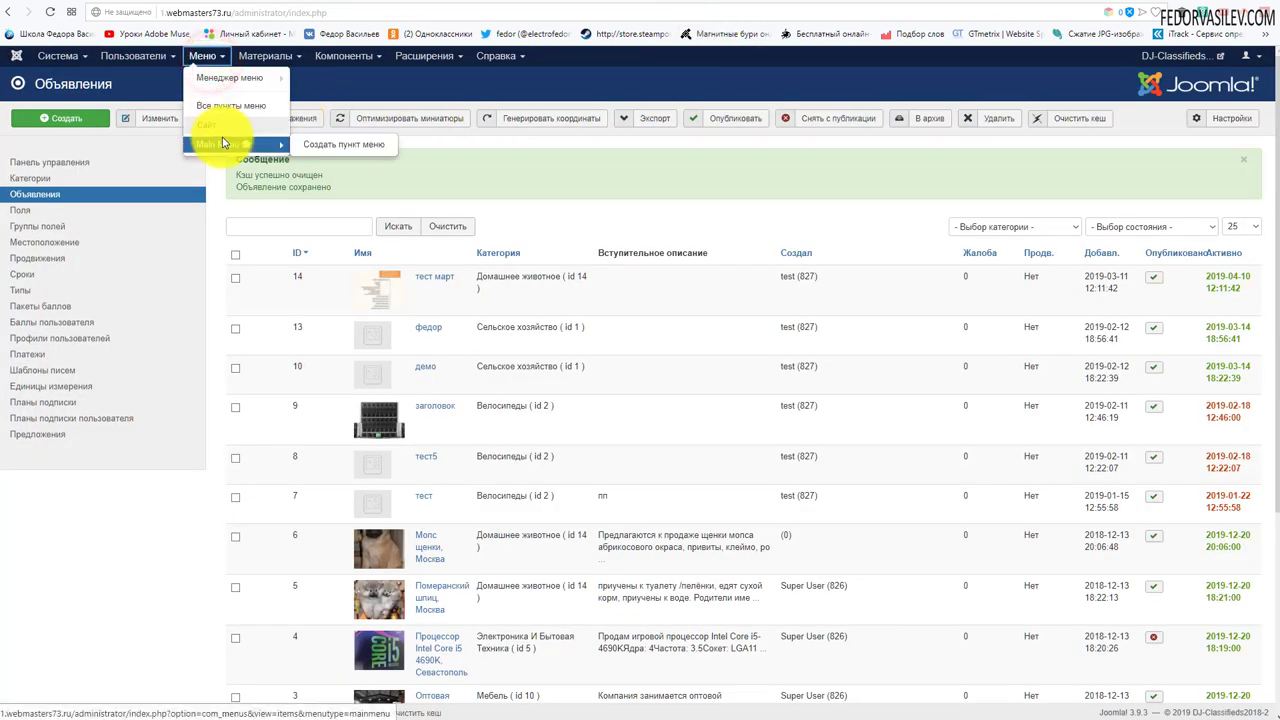
left_click(218, 144)
left_click(44, 125)
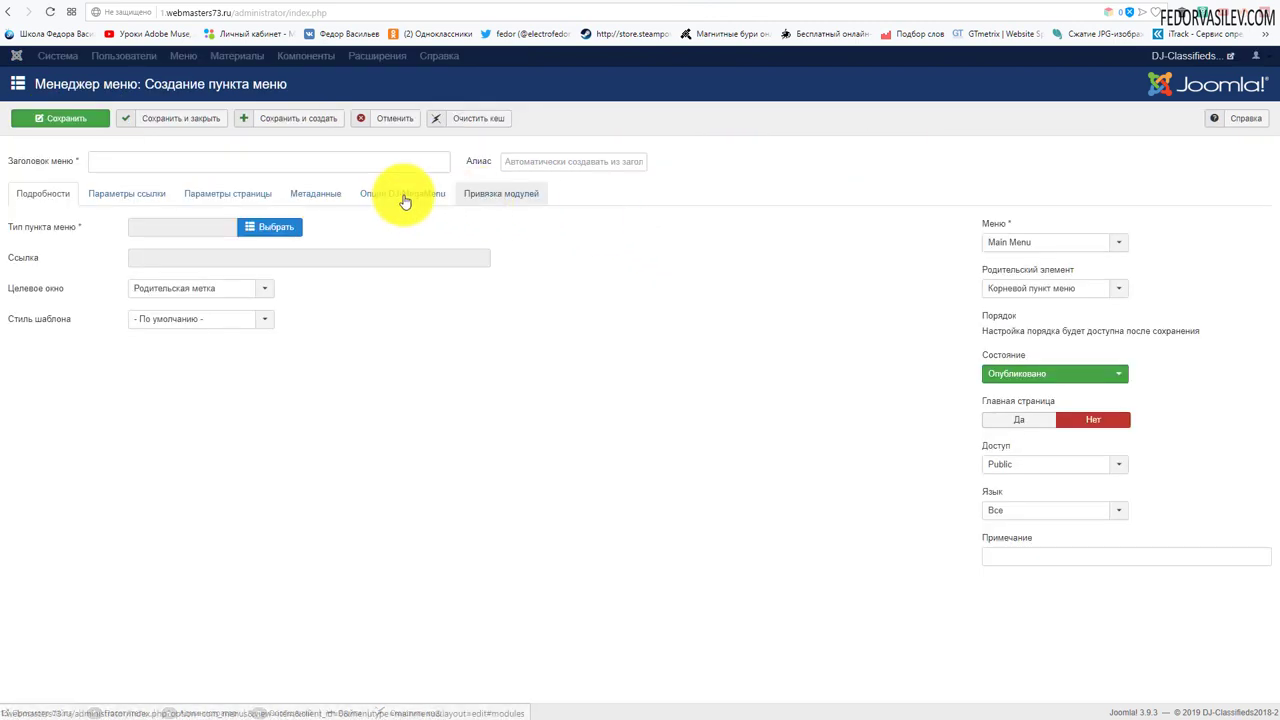
left_click(240, 229)
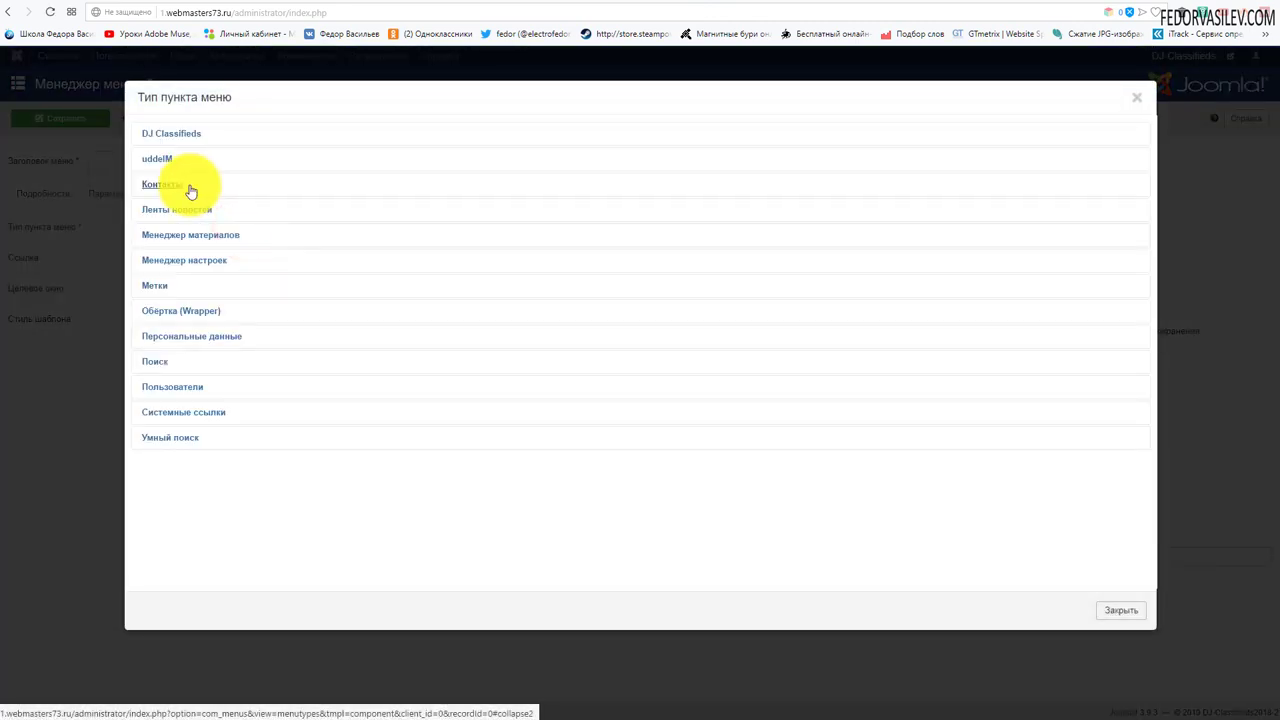
left_click(172, 148)
scroll(300, 400, "down", 2)
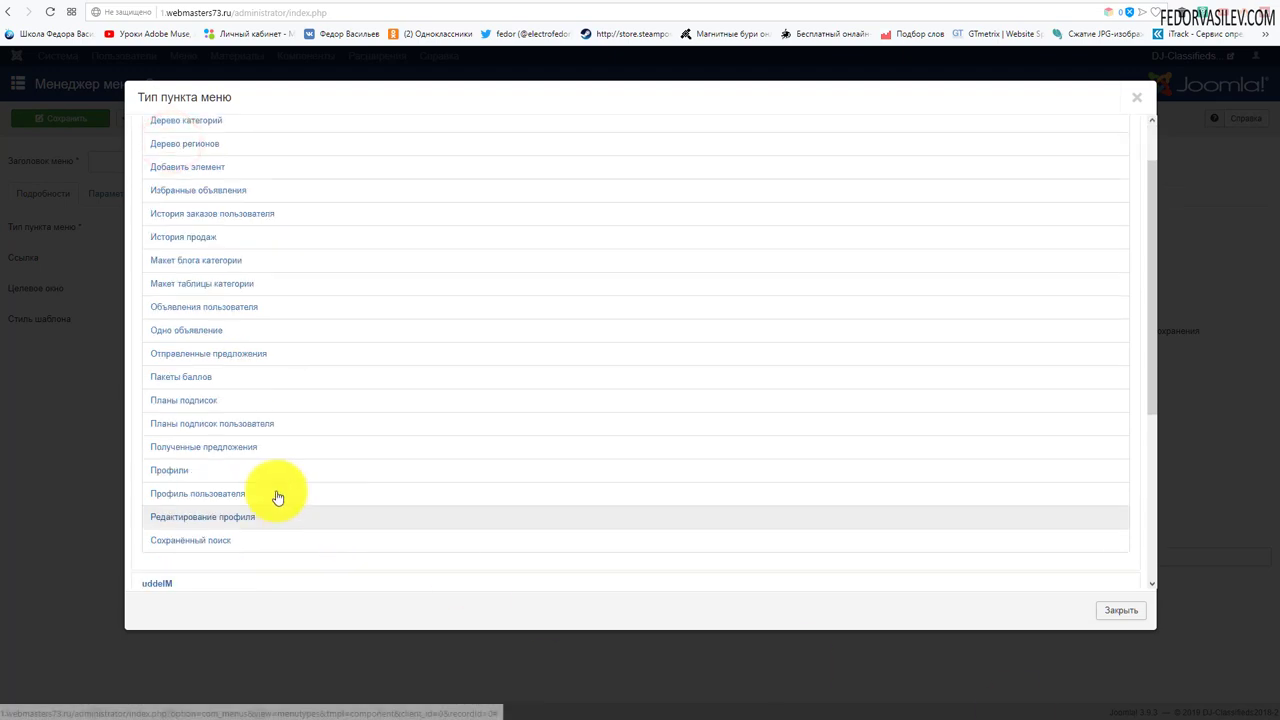
left_click(240, 451)
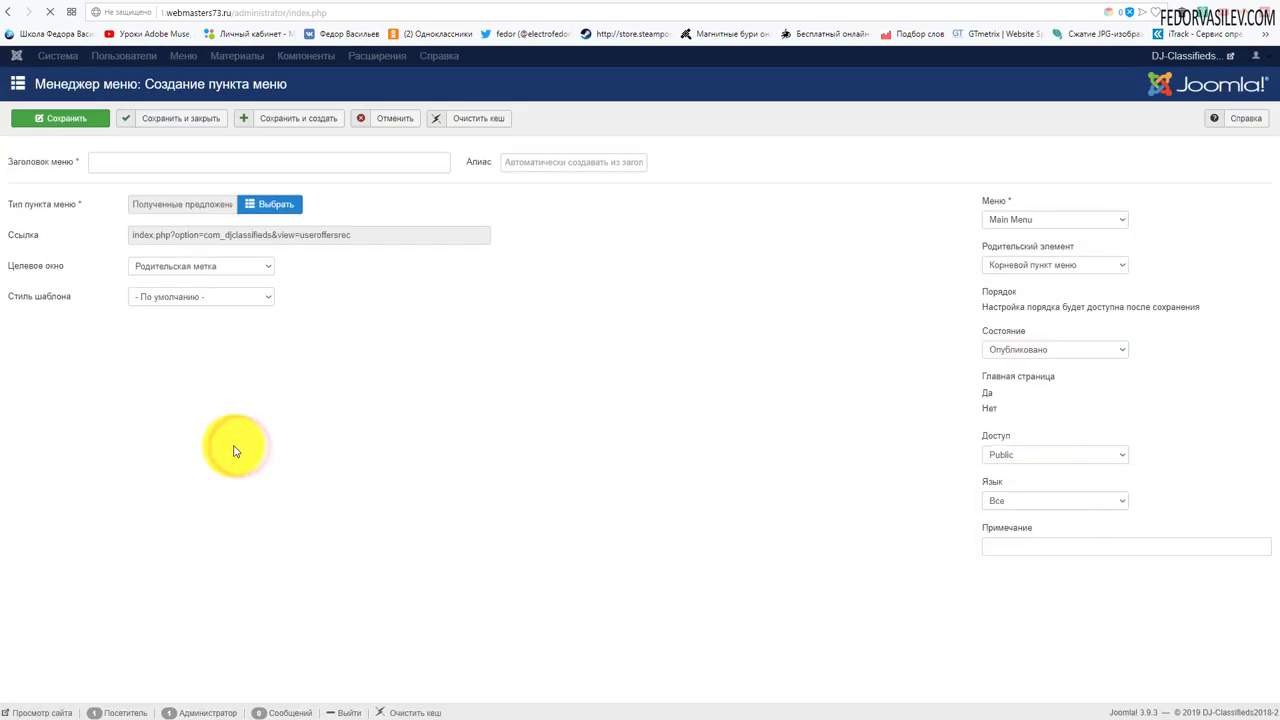
- Title the menu item "Получение предложеия", make "Мой аккаунт" its parent and save it
left_click(127, 170)
left_click(128, 170)
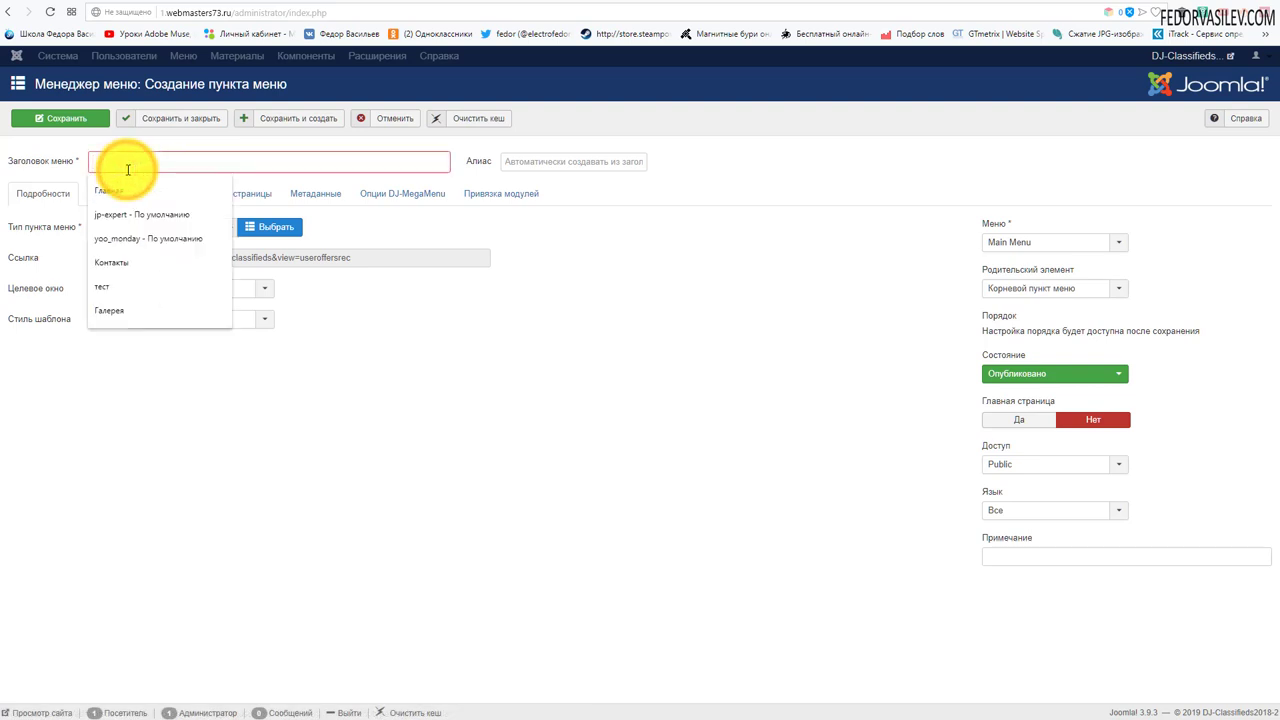
type("Получение предлоежия")
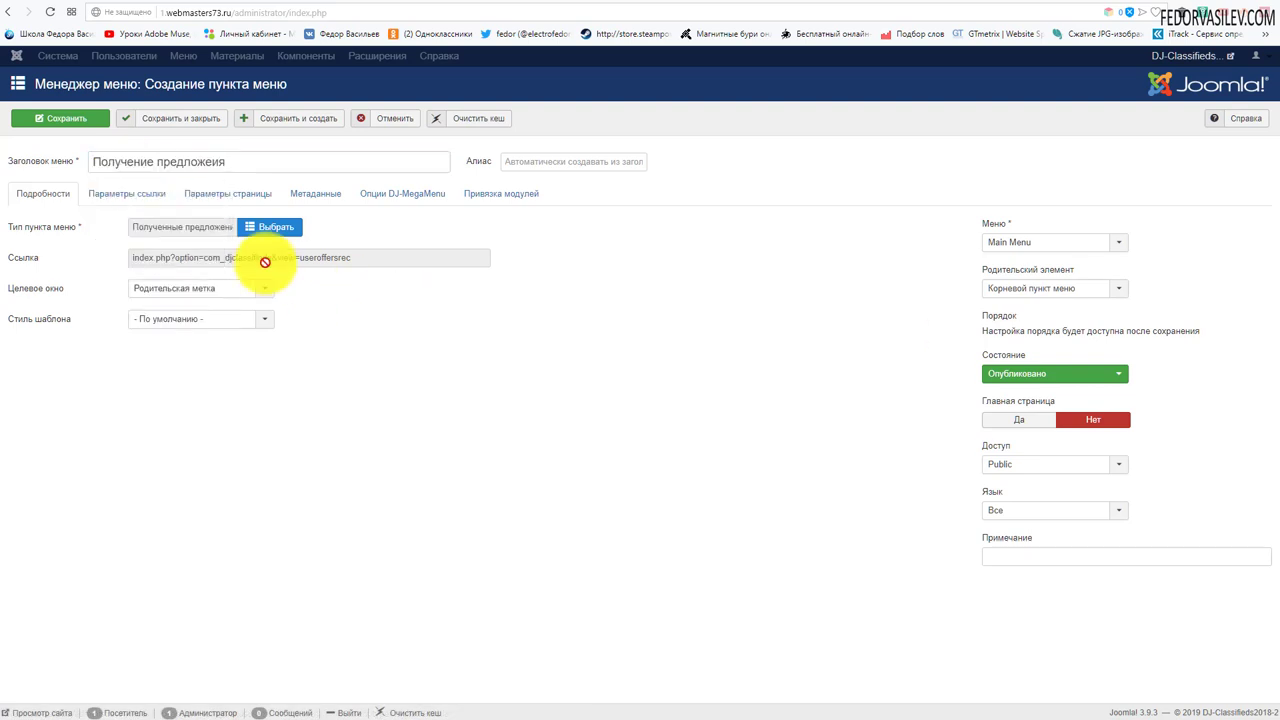
left_click(1003, 290)
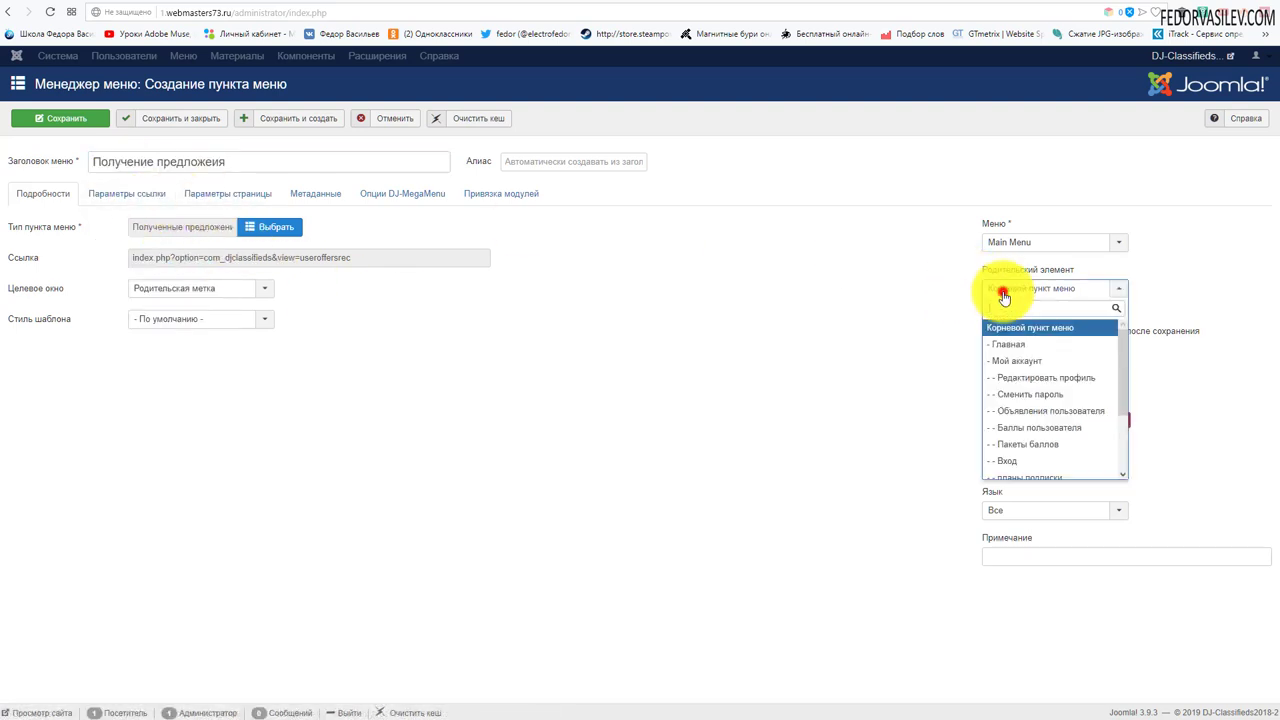
left_click(1029, 362)
left_click(61, 119)
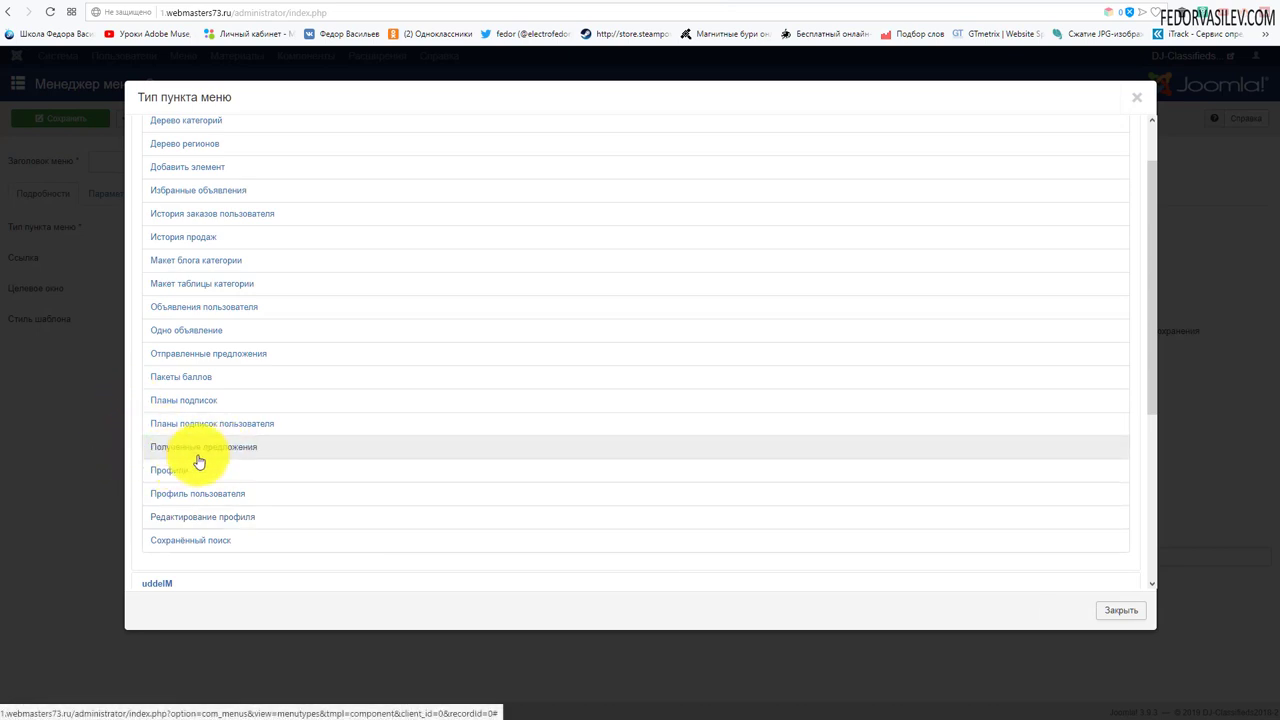
- Give the next new menu item the type "Отправленные предложения", title it "Отправленные предложения" and save it
left_click(237, 358)
left_click(135, 164)
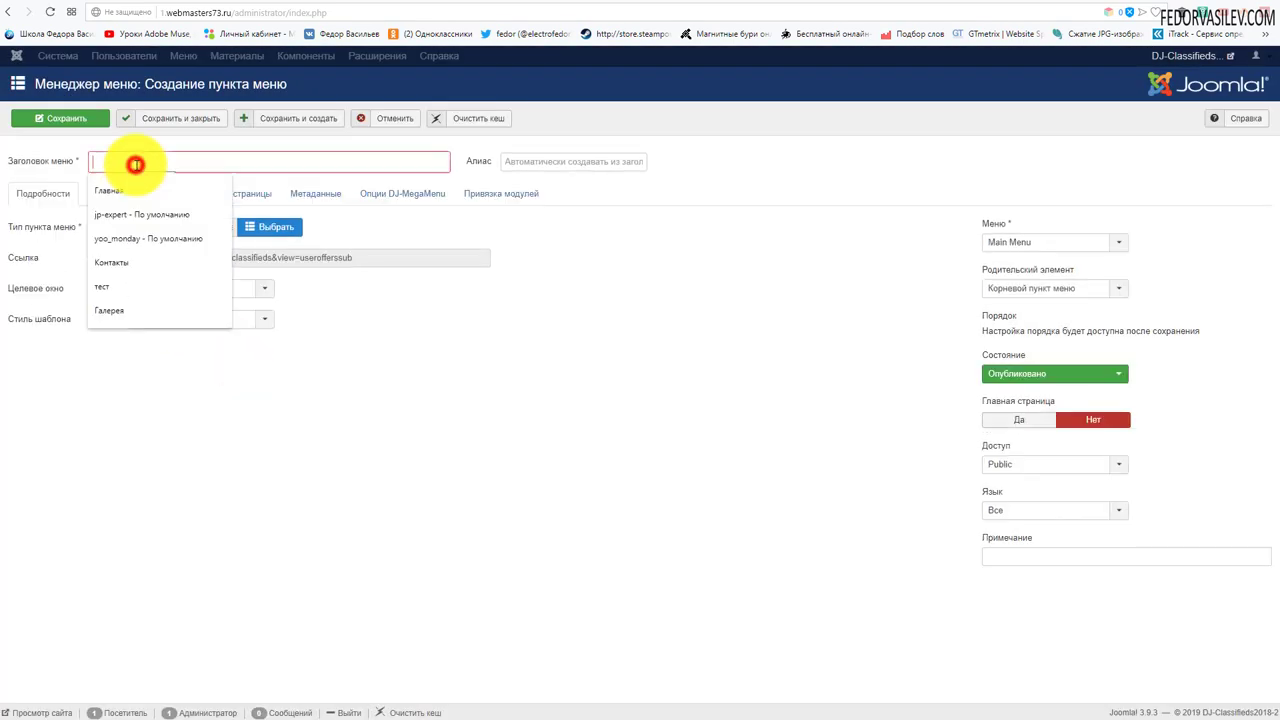
type("Отправленные предложения")
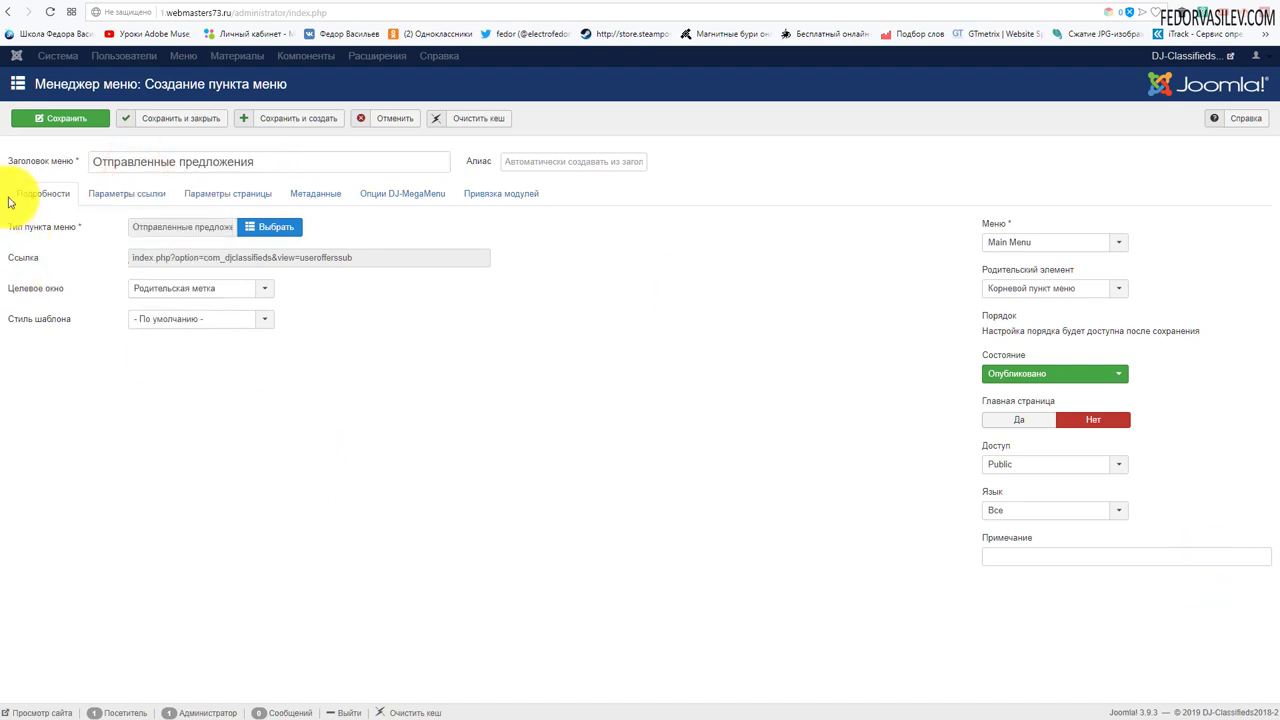
left_click(50, 119)
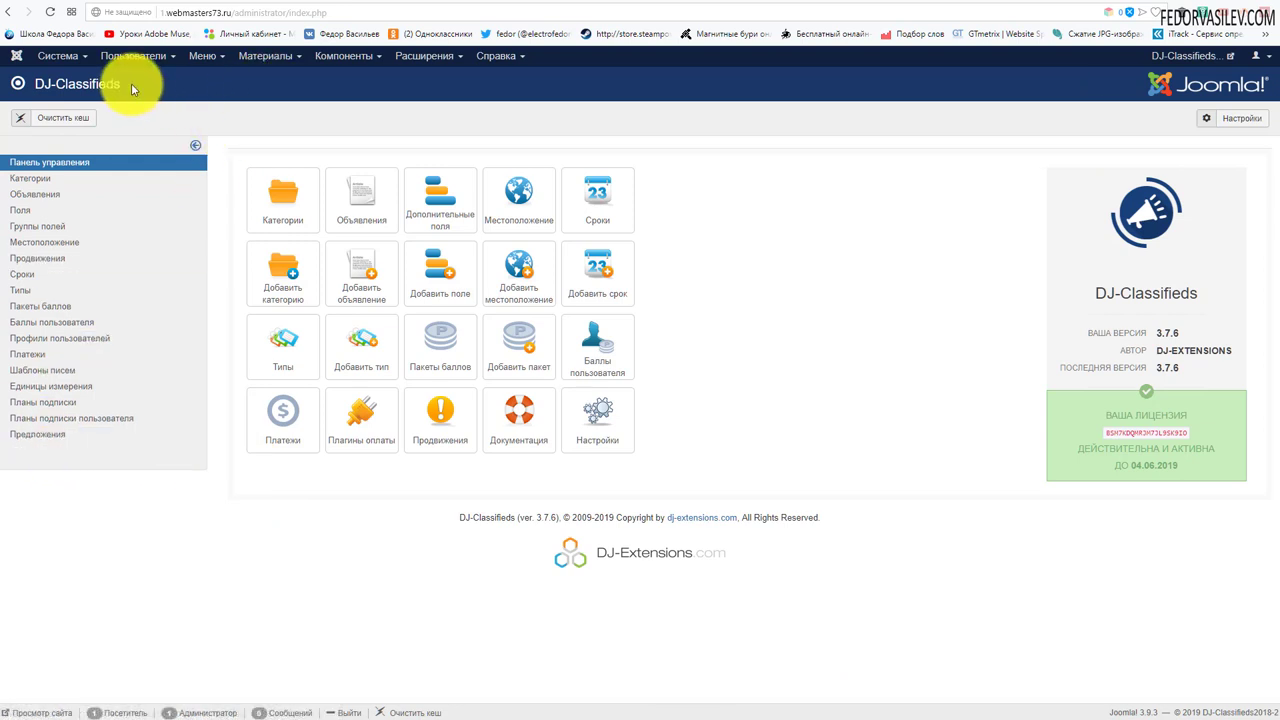
- Open the DJ-Classifieds offers list, inspect the form for messaging the buyer and close it without sending
left_click(42, 437)
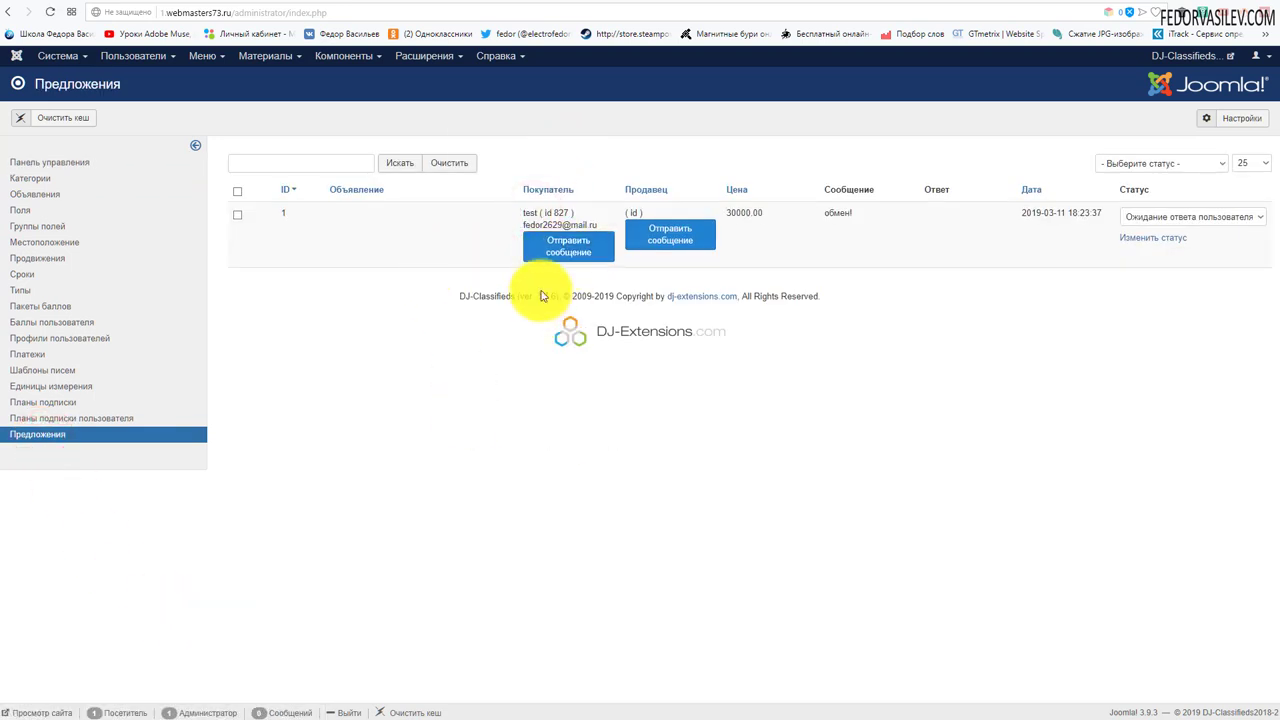
left_click(563, 253)
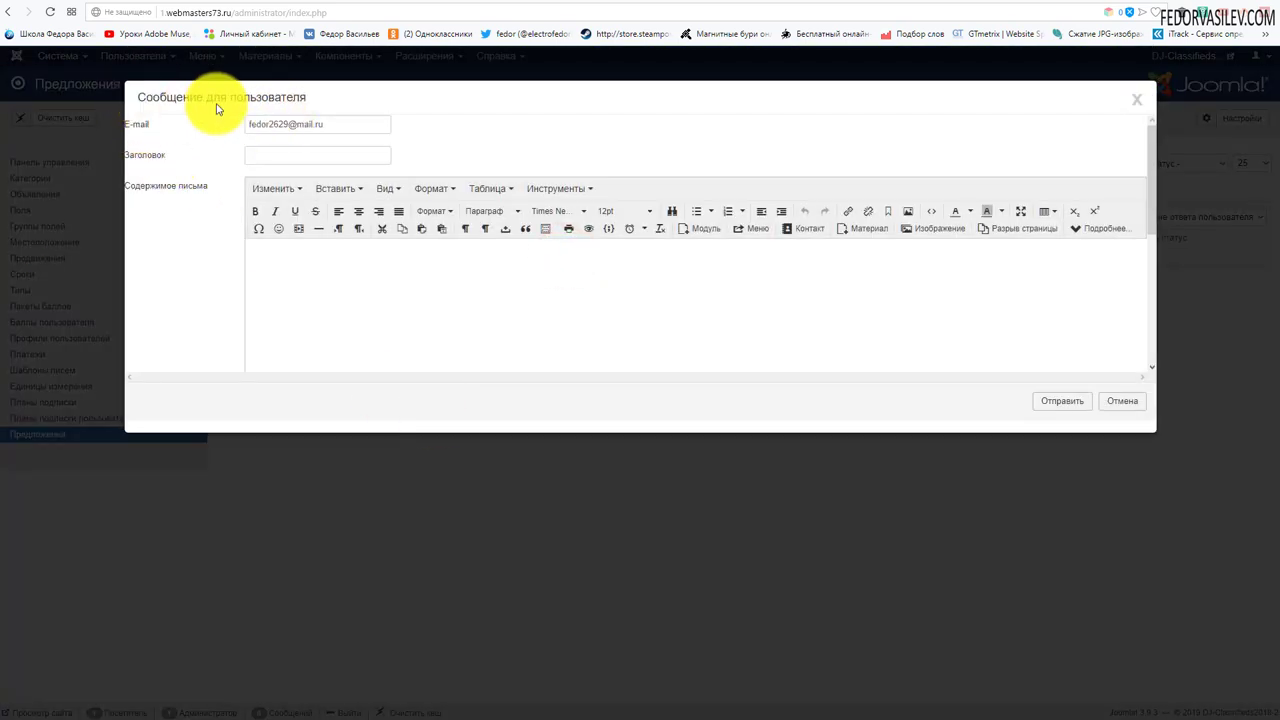
left_click_drag(337, 126, 234, 126)
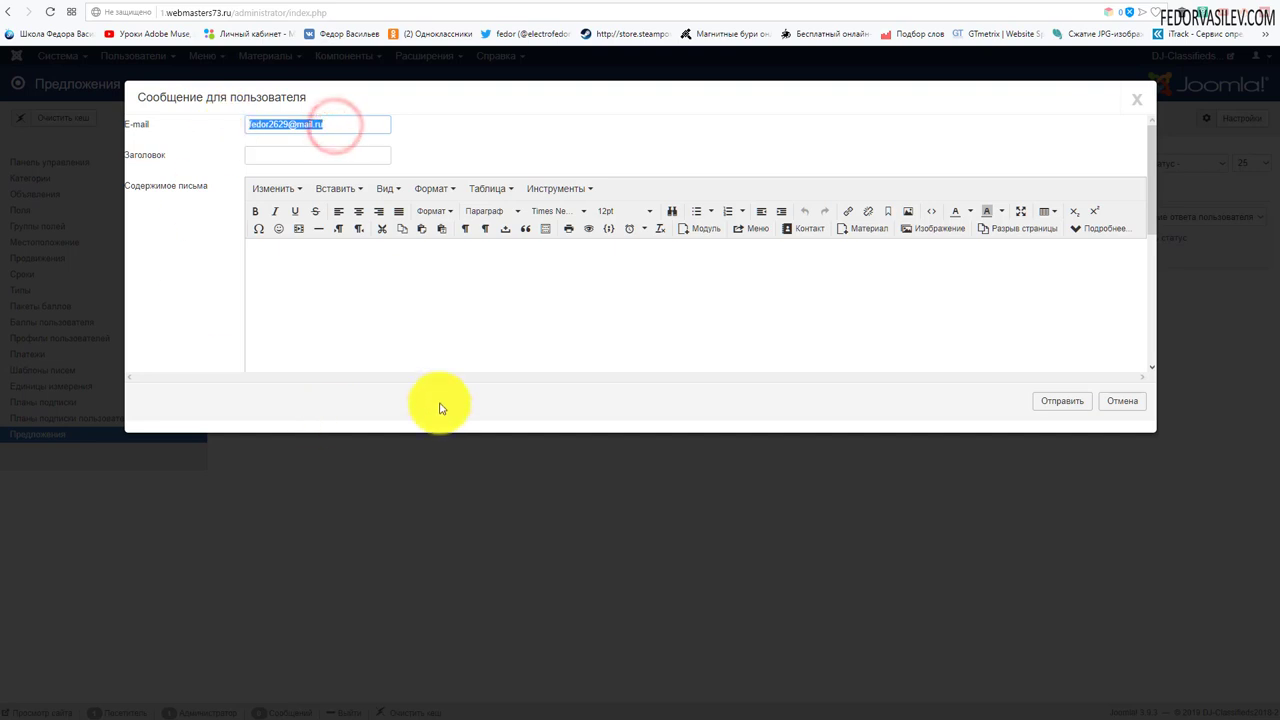
left_click(1118, 402)
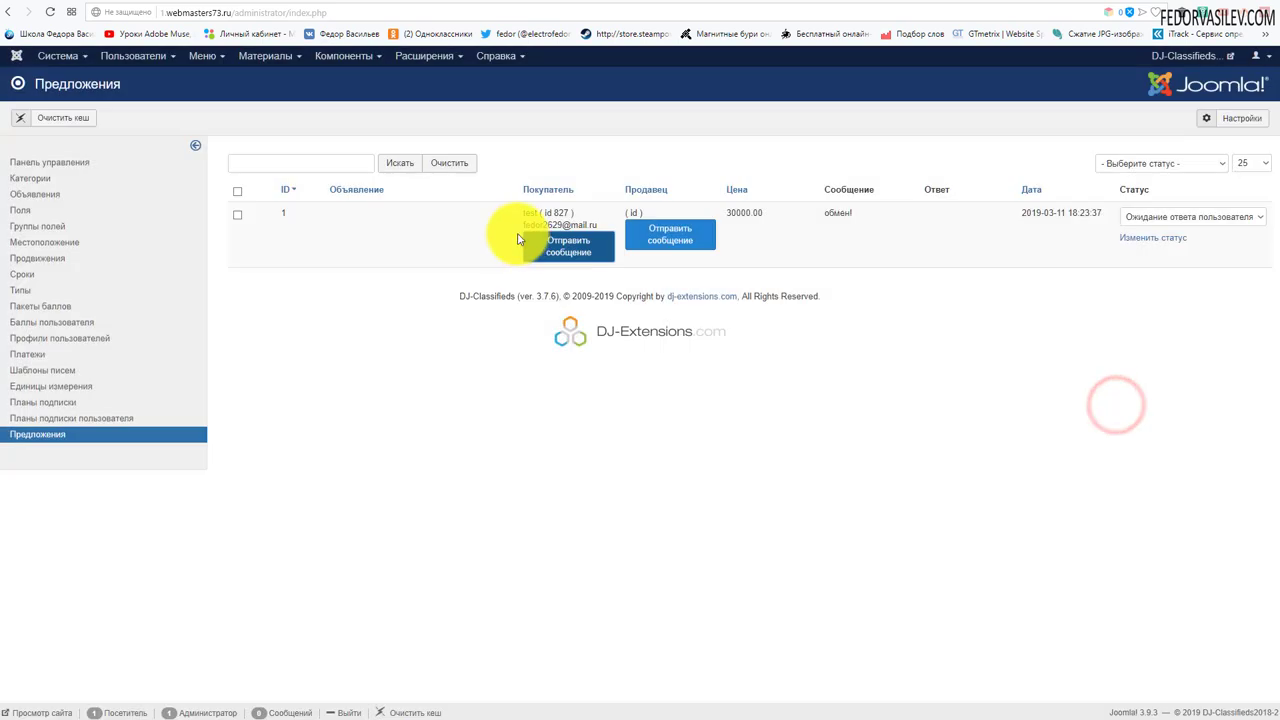
left_click(520, 221)
left_click(460, 253)
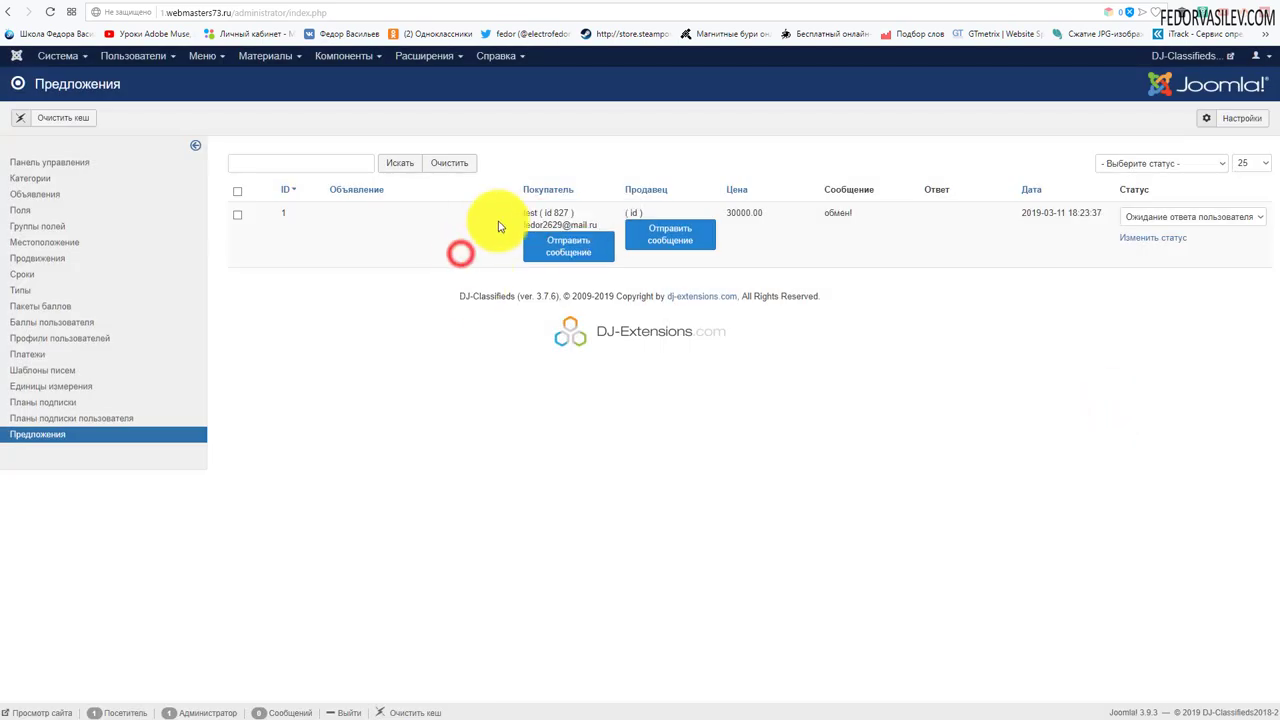
left_click(535, 255)
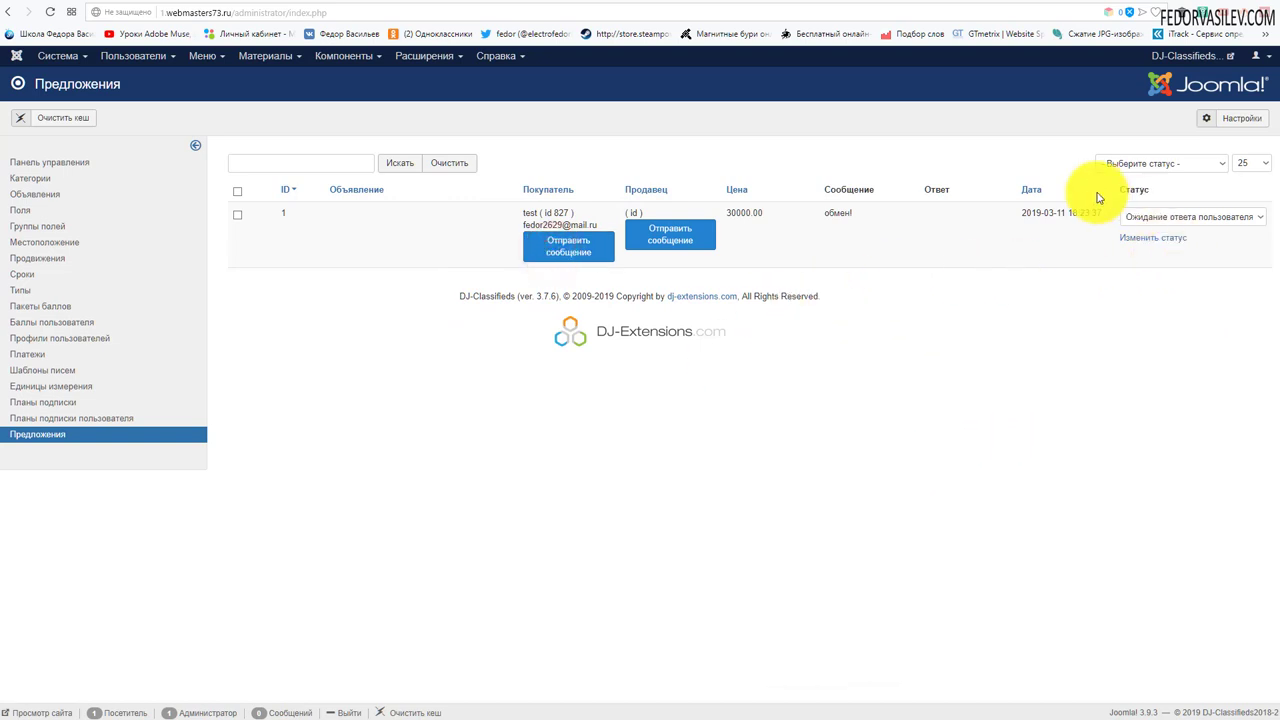
- Look through the offer's status options and resubmit its status without choosing a different one
left_click(1152, 222)
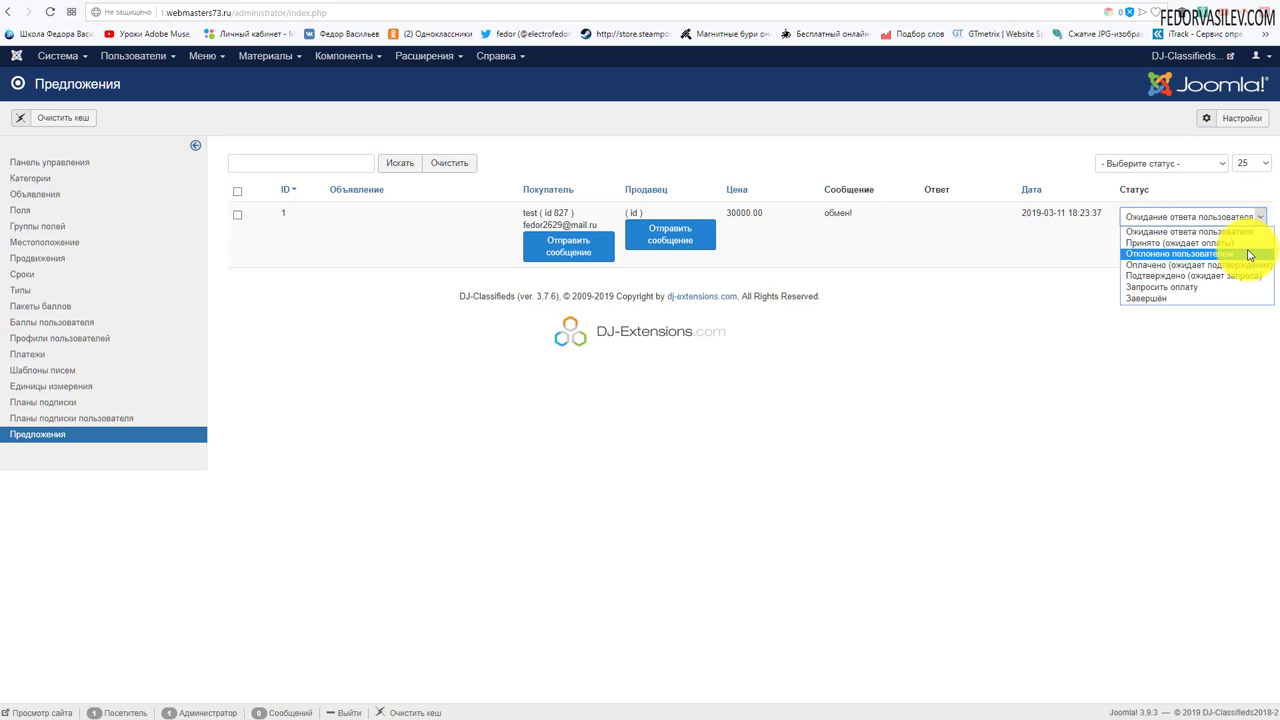
left_click(1025, 263)
left_click(1157, 240)
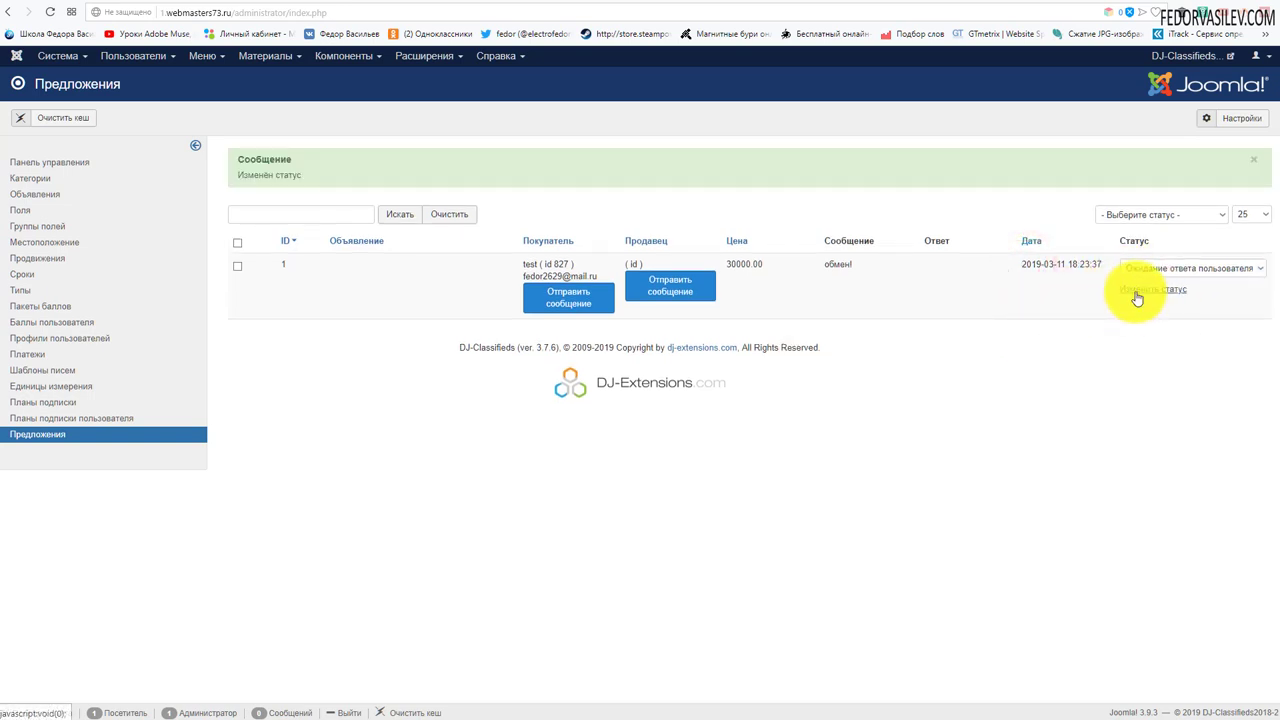
- Examine the offer's possible statuses again, together with its message and price
left_click(1160, 268)
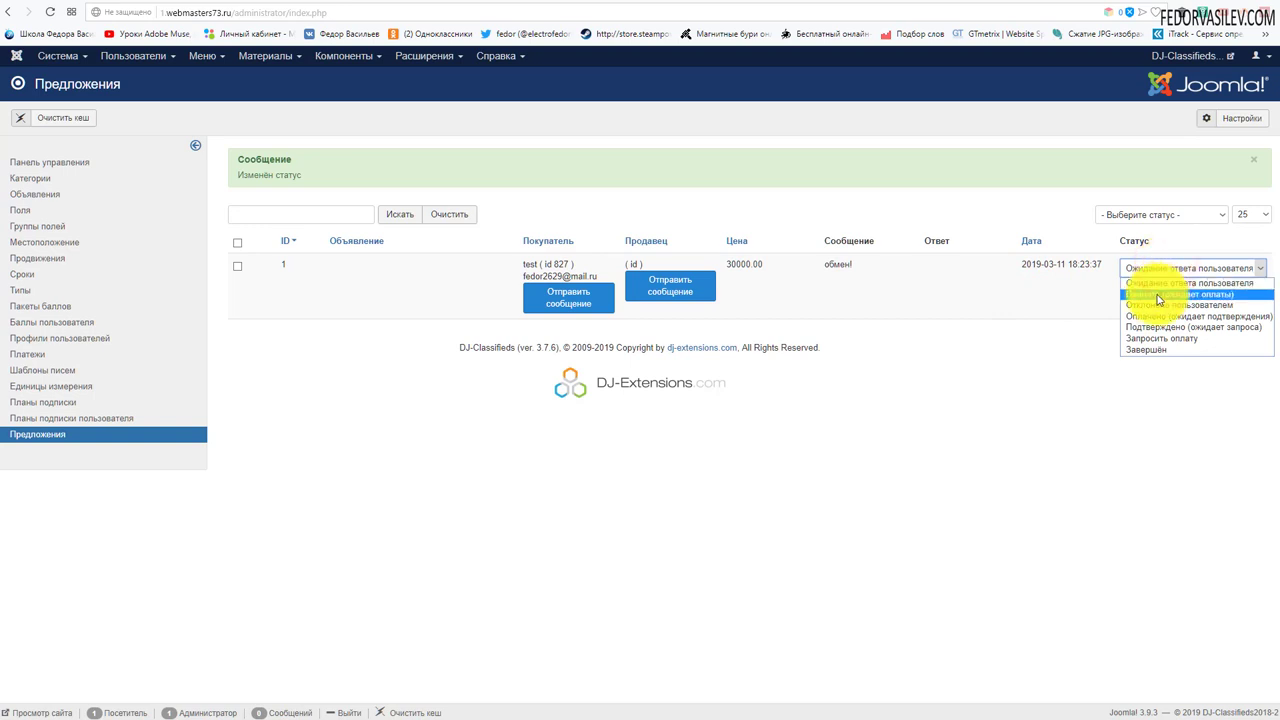
left_click(916, 457)
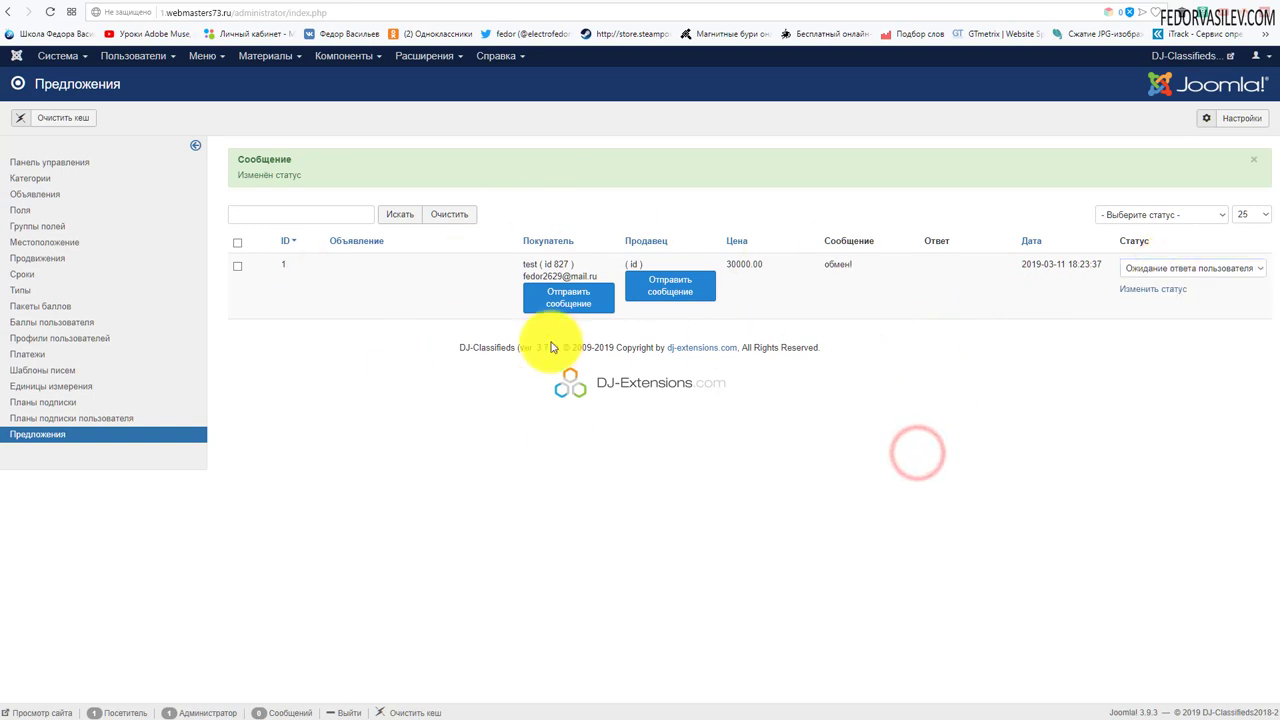
left_click(829, 262)
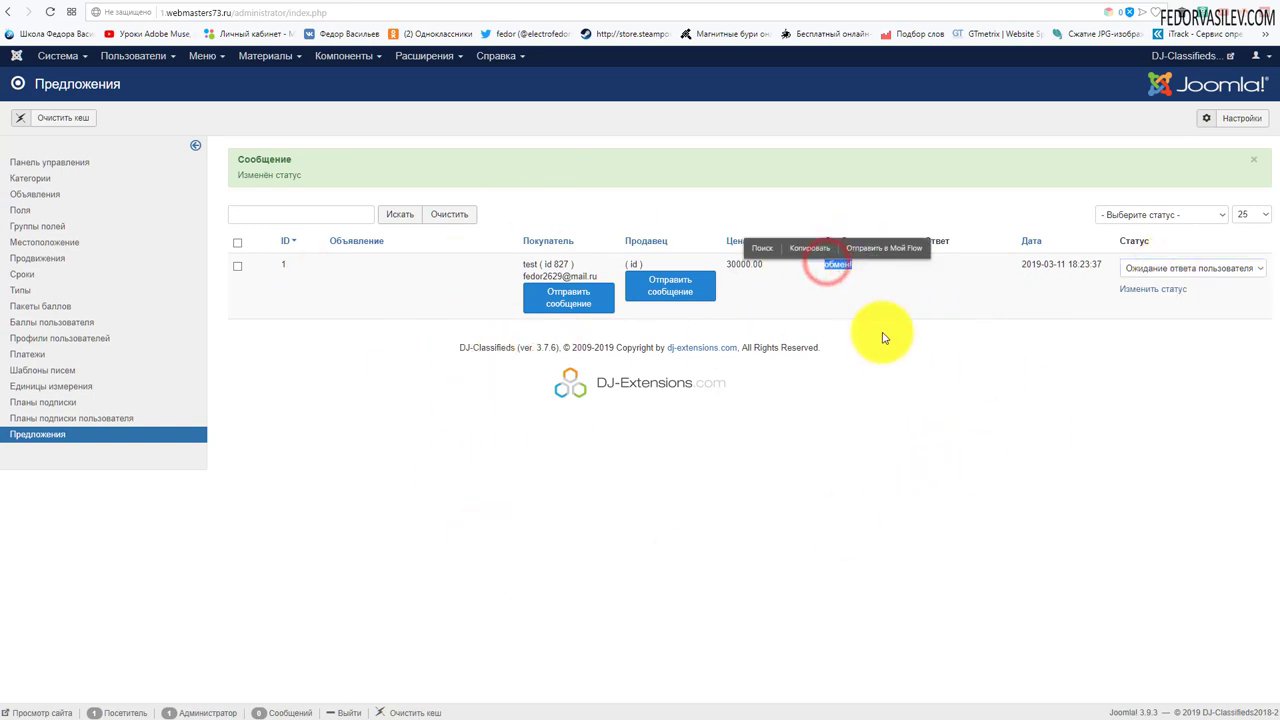
left_click(877, 302)
left_click(770, 287)
left_click(767, 287)
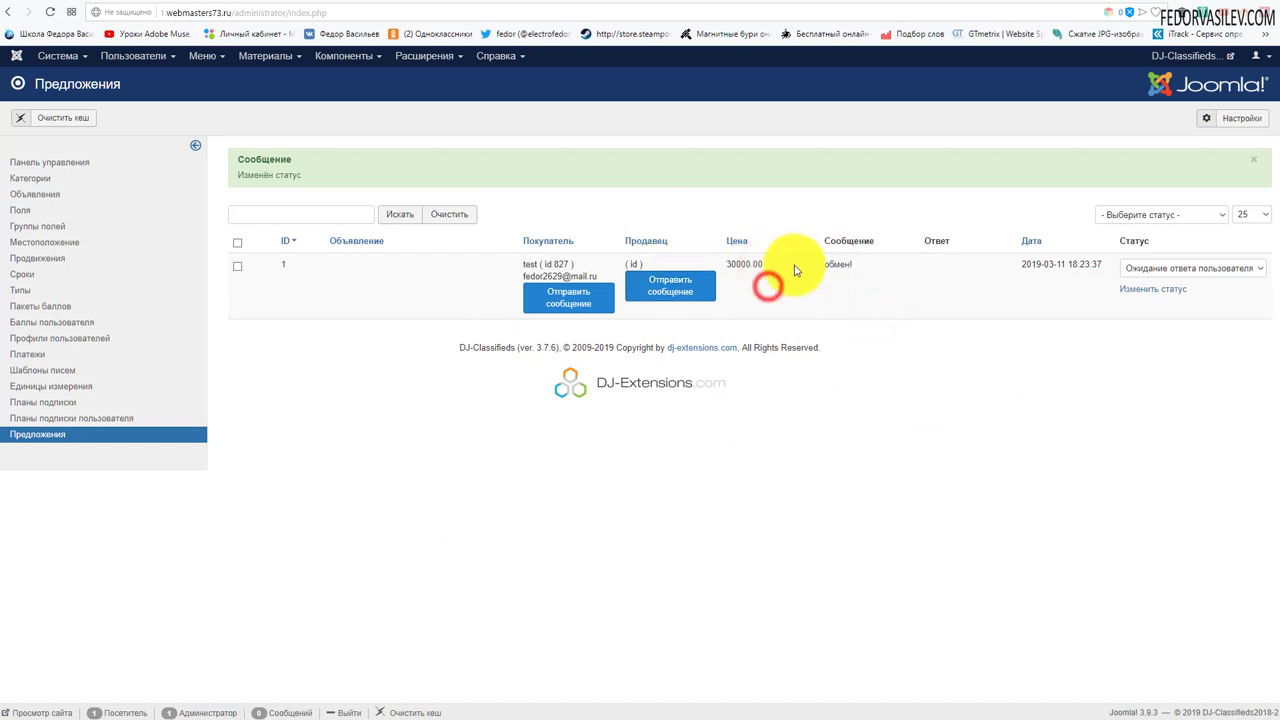
- Change the offer's status to "Принято (ожидает оплаты)" and apply it
left_click(1157, 267)
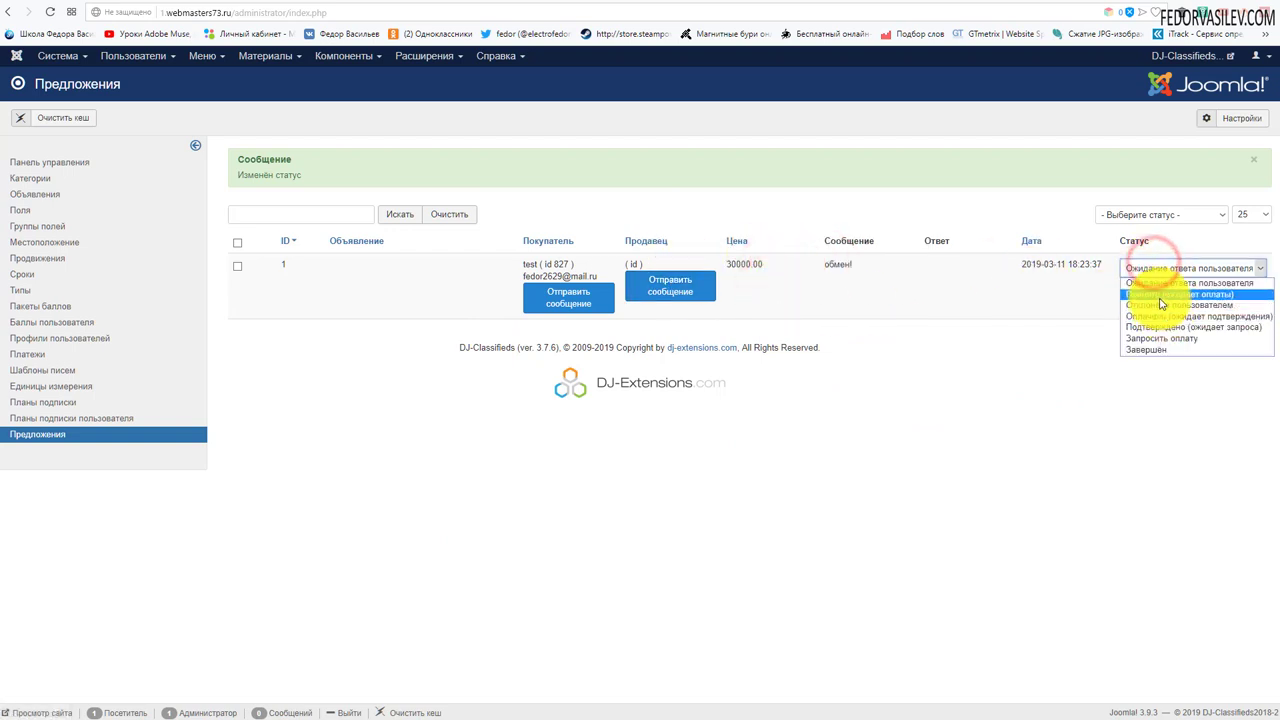
left_click(1196, 296)
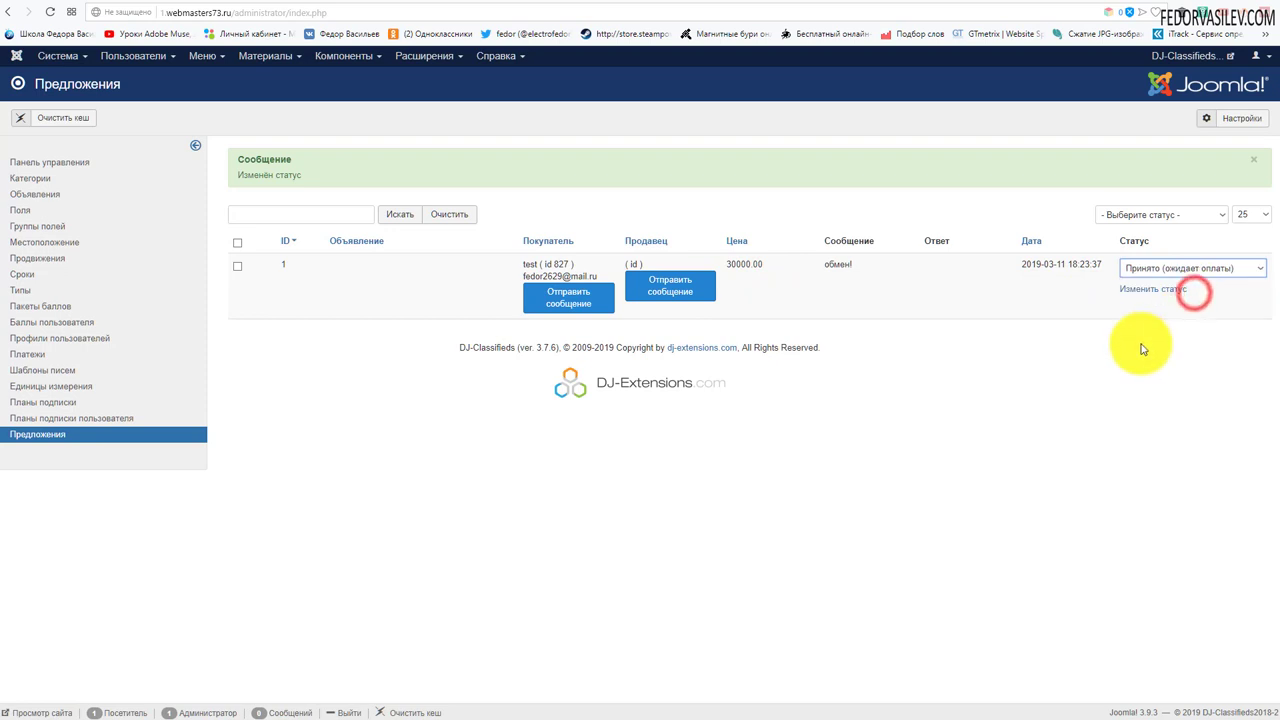
left_click(1146, 290)
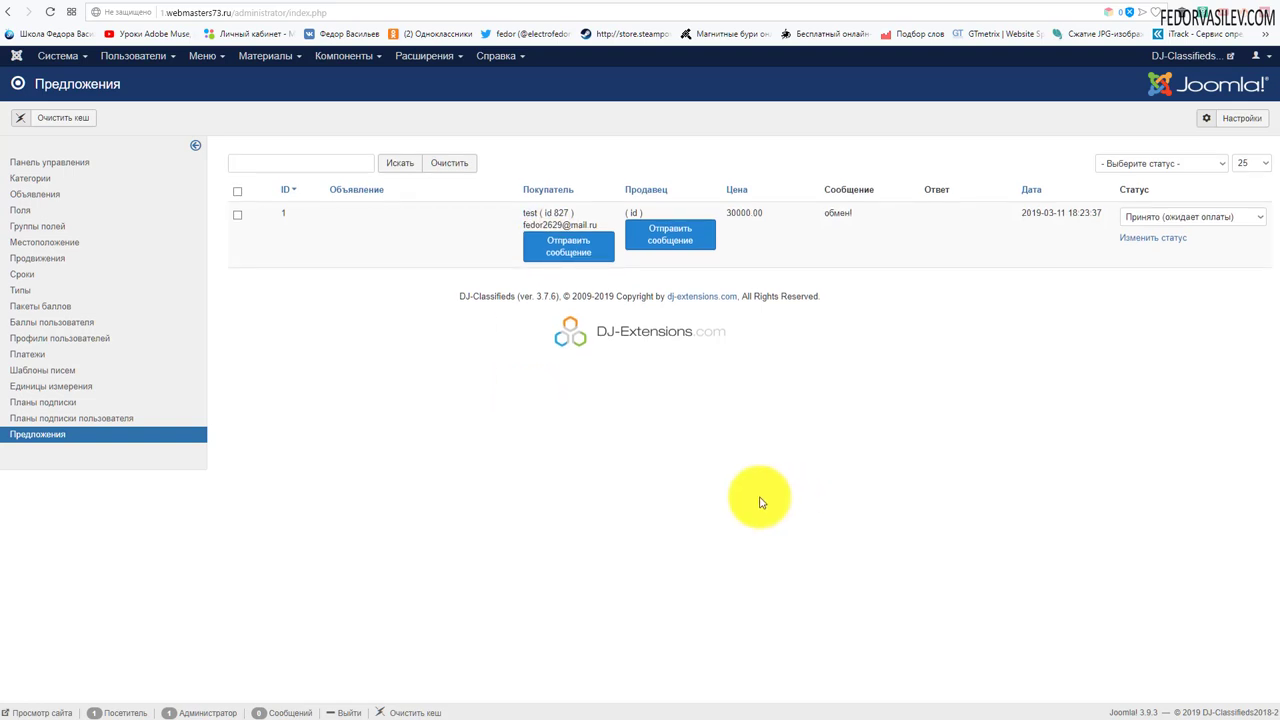
- Open the email template "Покупка - предложение - сообщение от продавца покупателю", examine its title, body and available tags, and leave it without saving
left_click(75, 371)
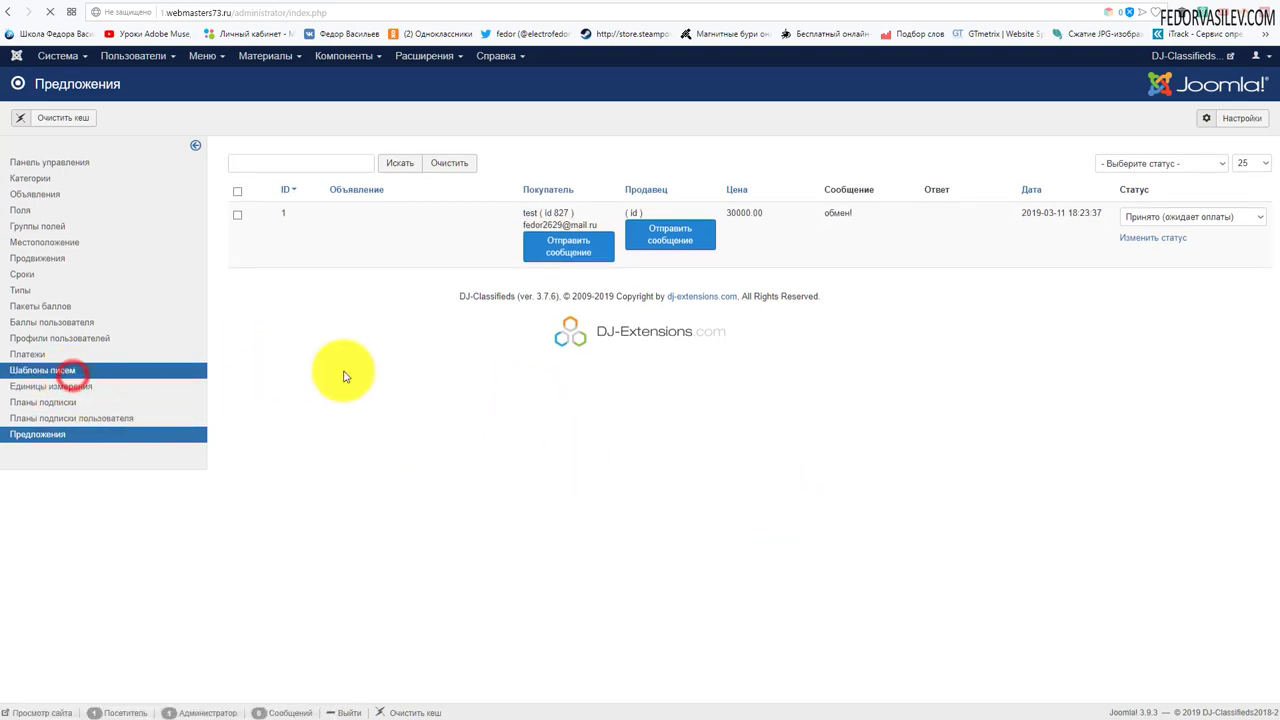
scroll(582, 378, "down", 3)
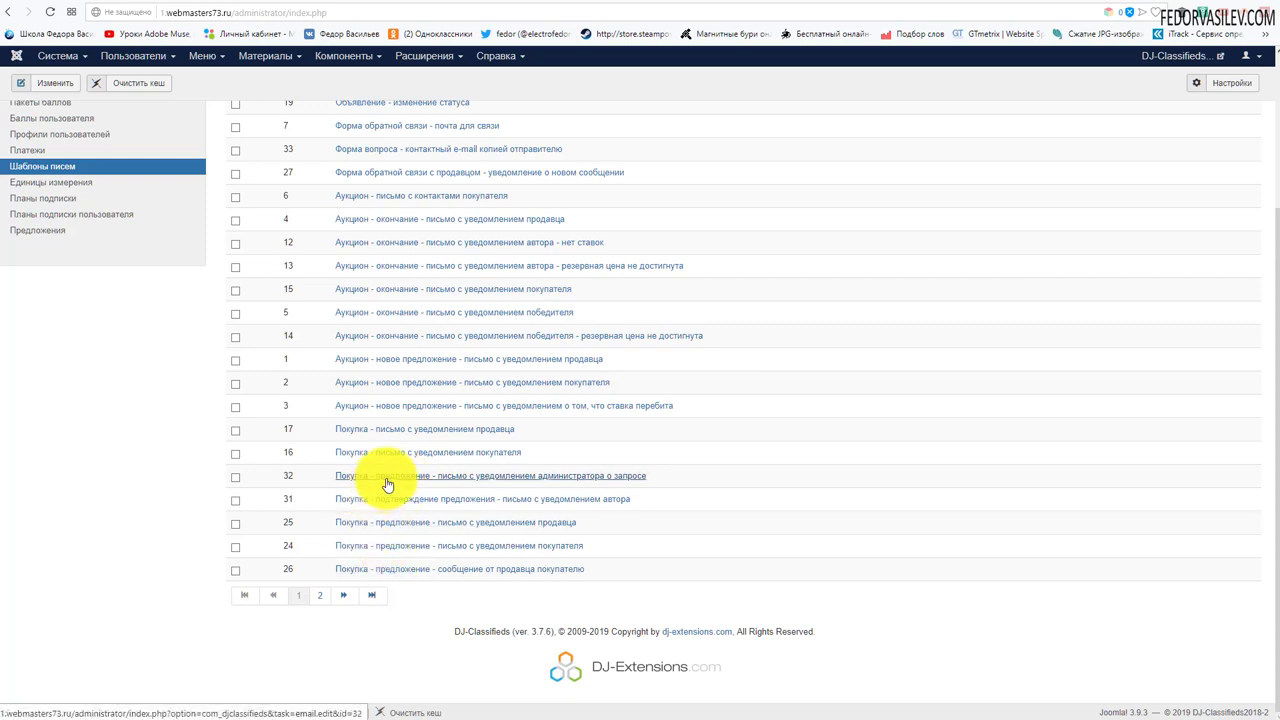
left_click(400, 570)
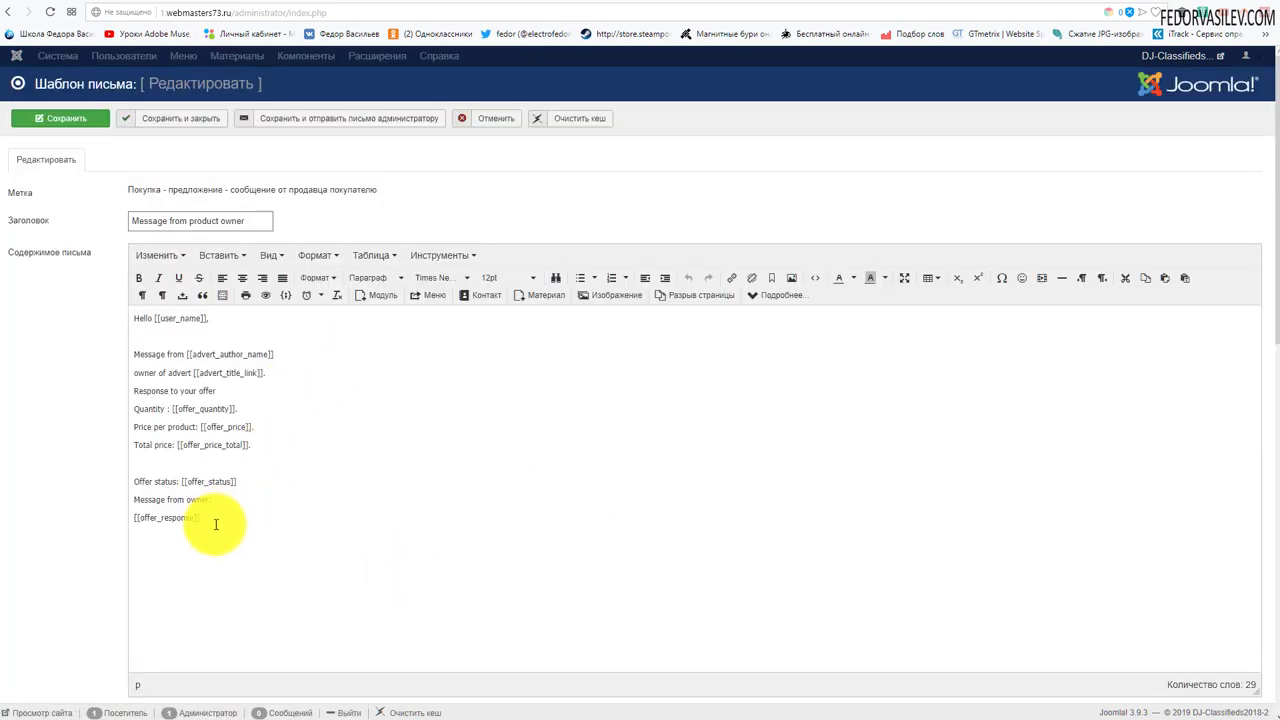
left_click_drag(203, 518, 158, 318)
left_click(345, 354)
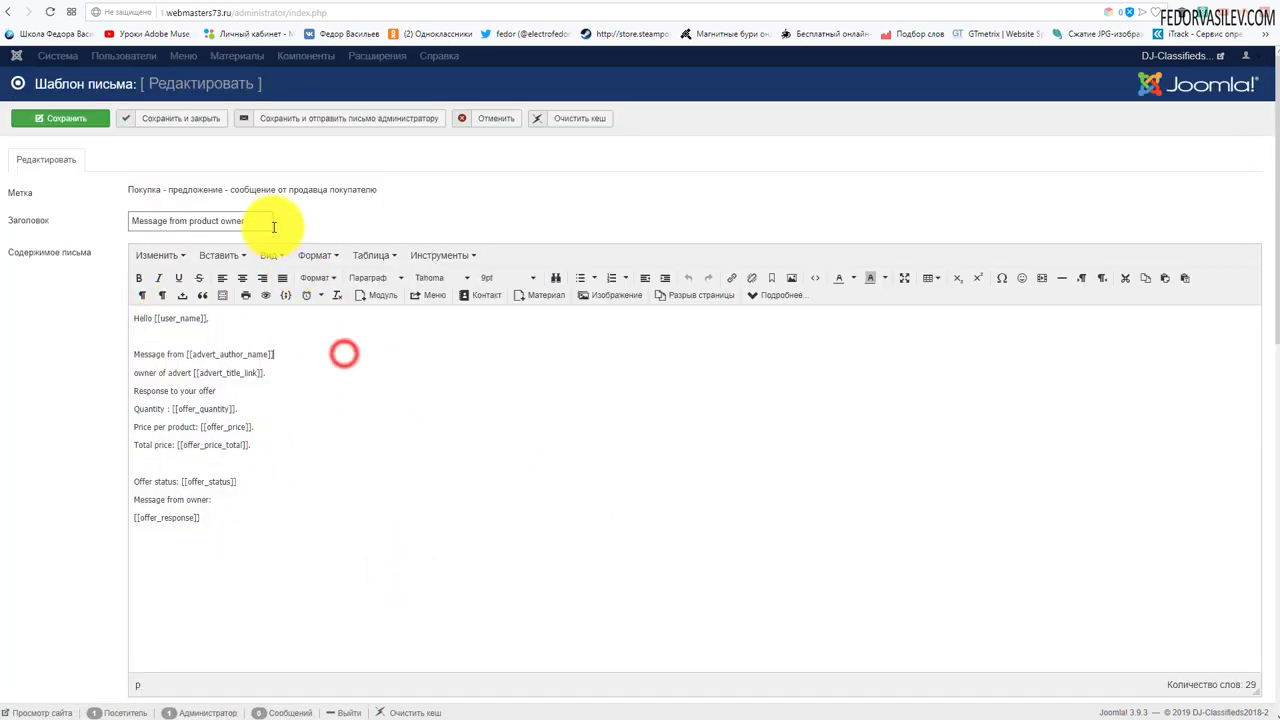
left_click_drag(245, 220, 63, 214)
scroll(371, 220, "down", 3)
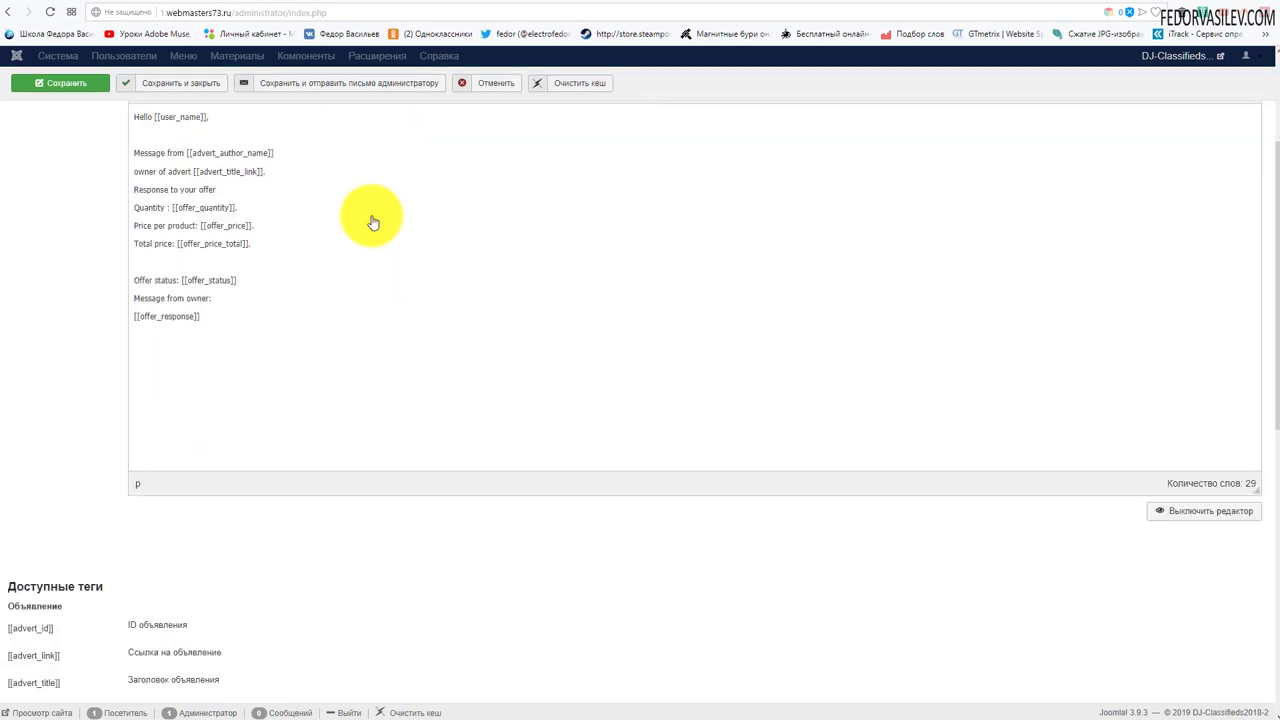
scroll(371, 220, "up", 3)
left_click(486, 118)
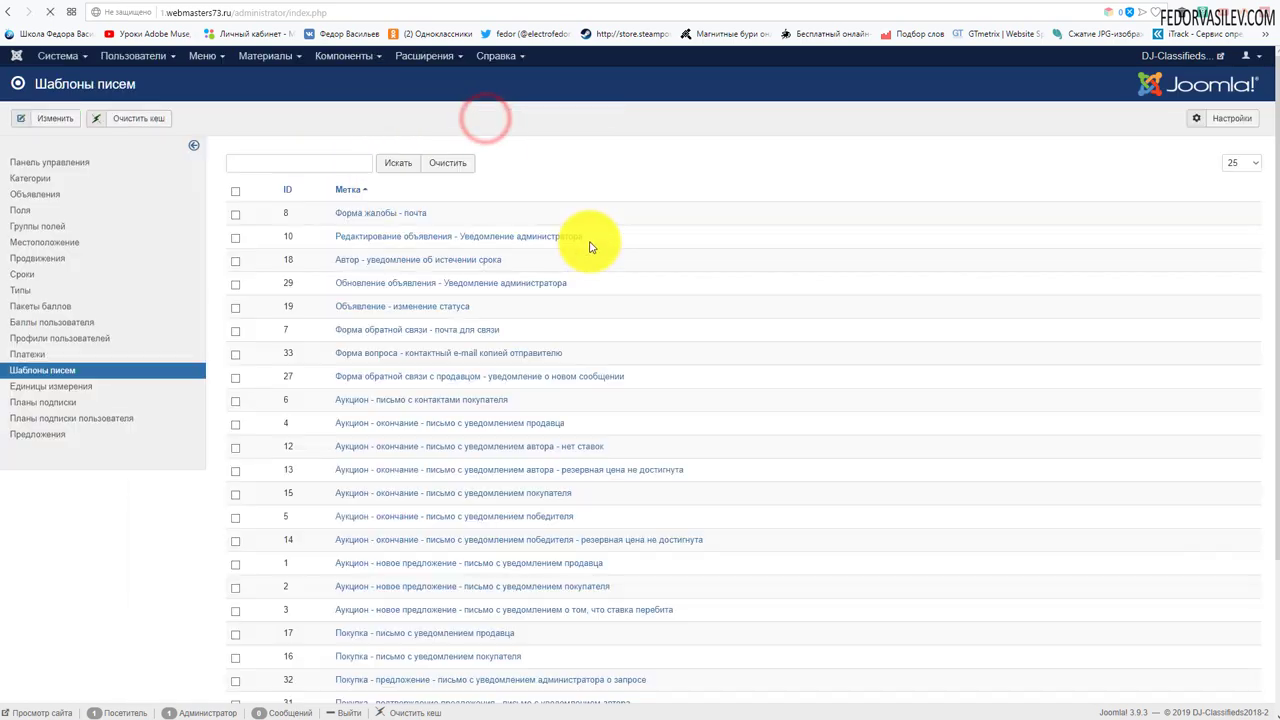
- Look through both pages of the email template list and return to the first page
scroll(591, 243, "down", 5)
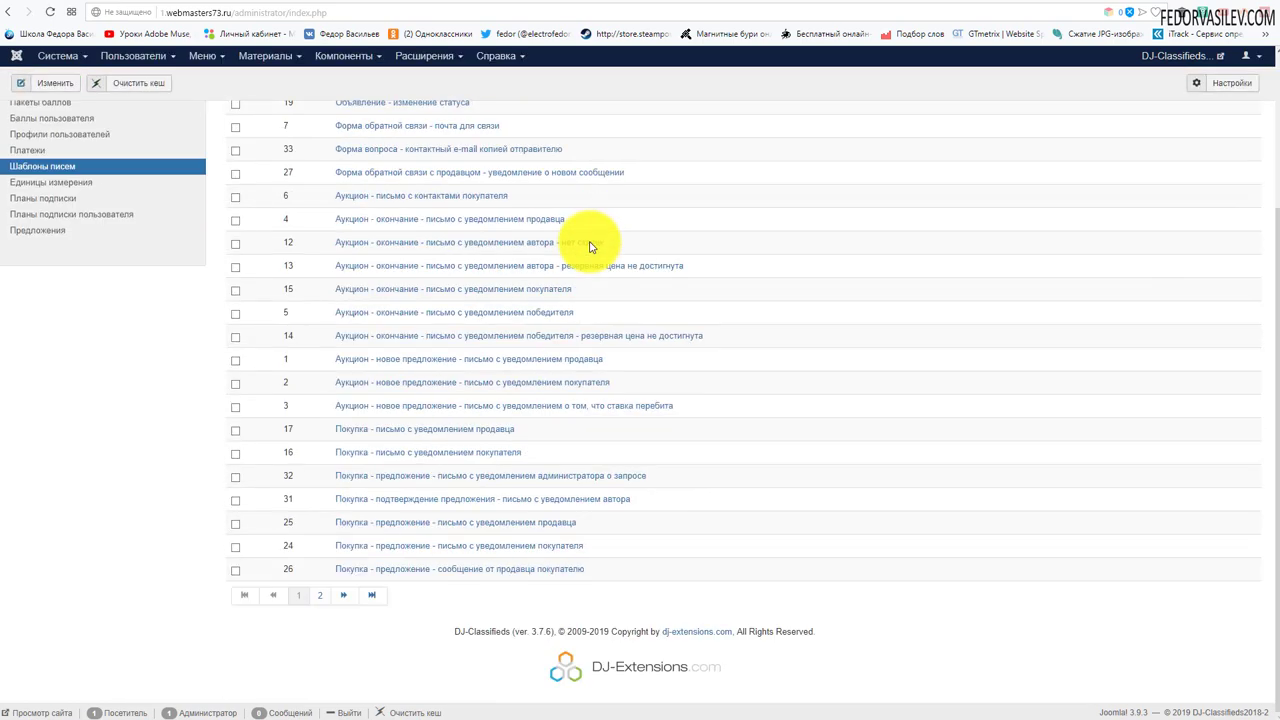
left_click(320, 600)
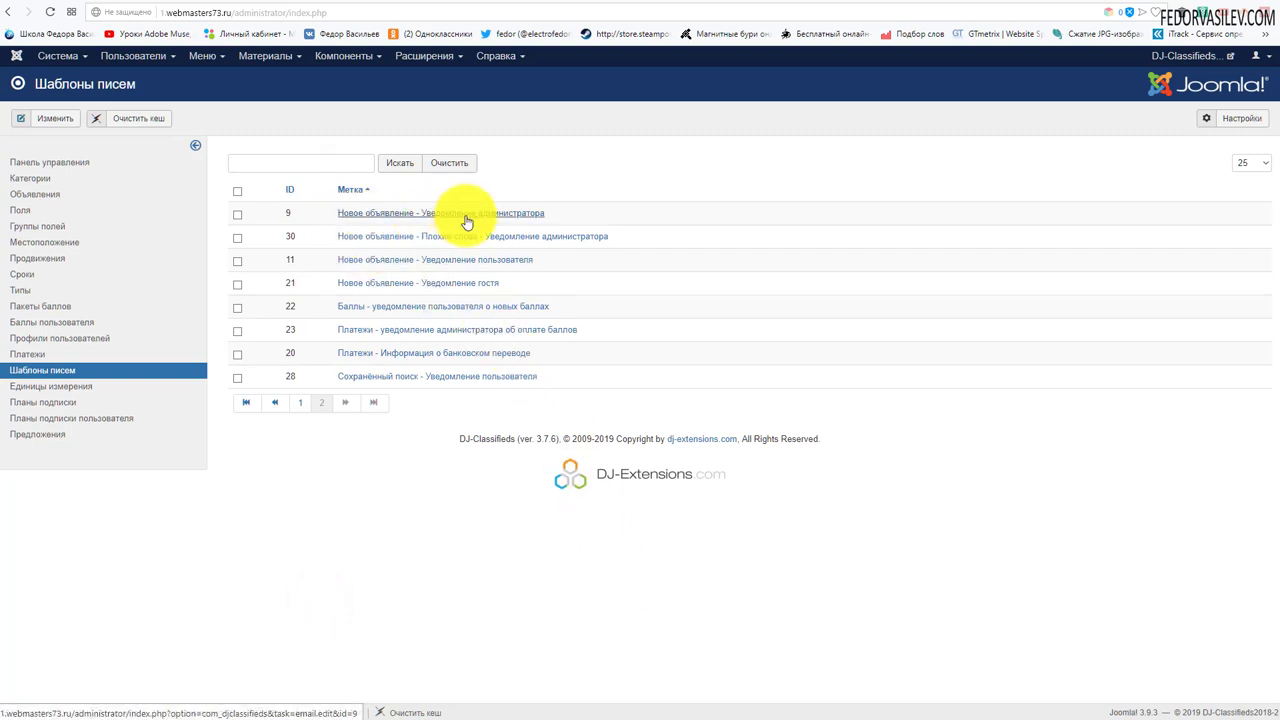
left_click(300, 402)
scroll(500, 565, "down", 3)
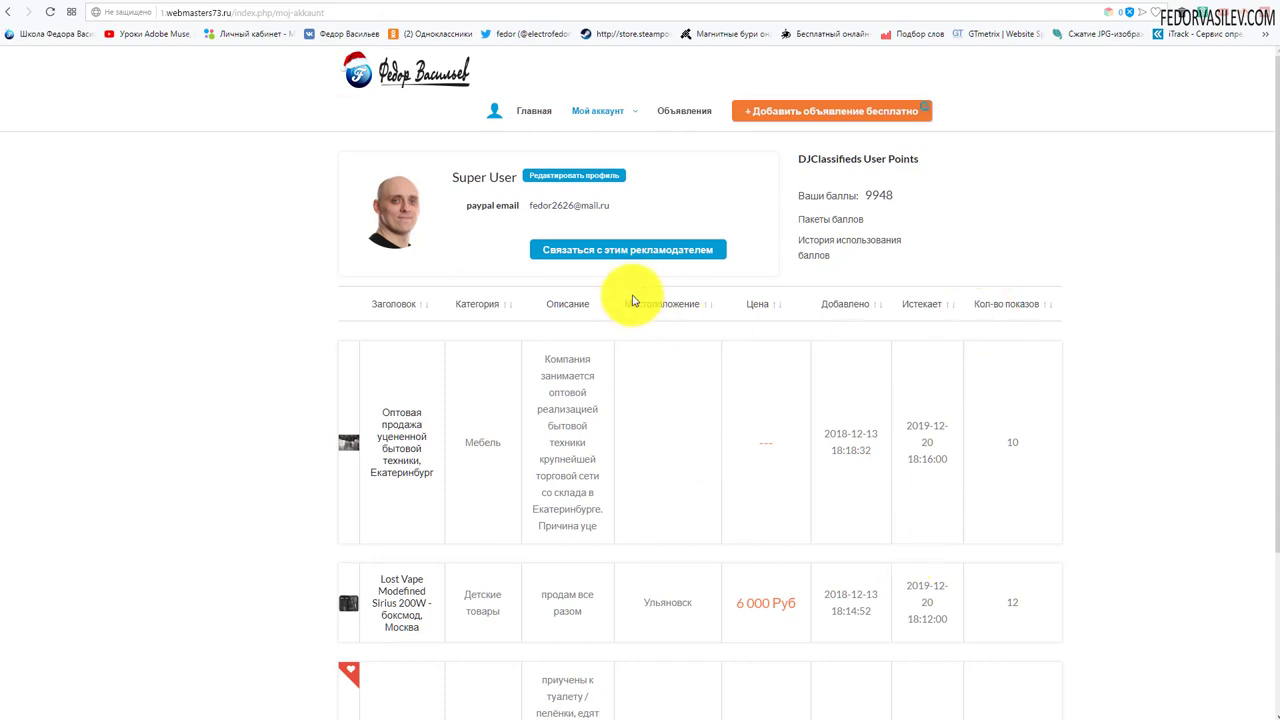
- Look through the ads listed in the seller's account and preview the ad "Померанский шпиц, Москва"
scroll(471, 234, "down", 2)
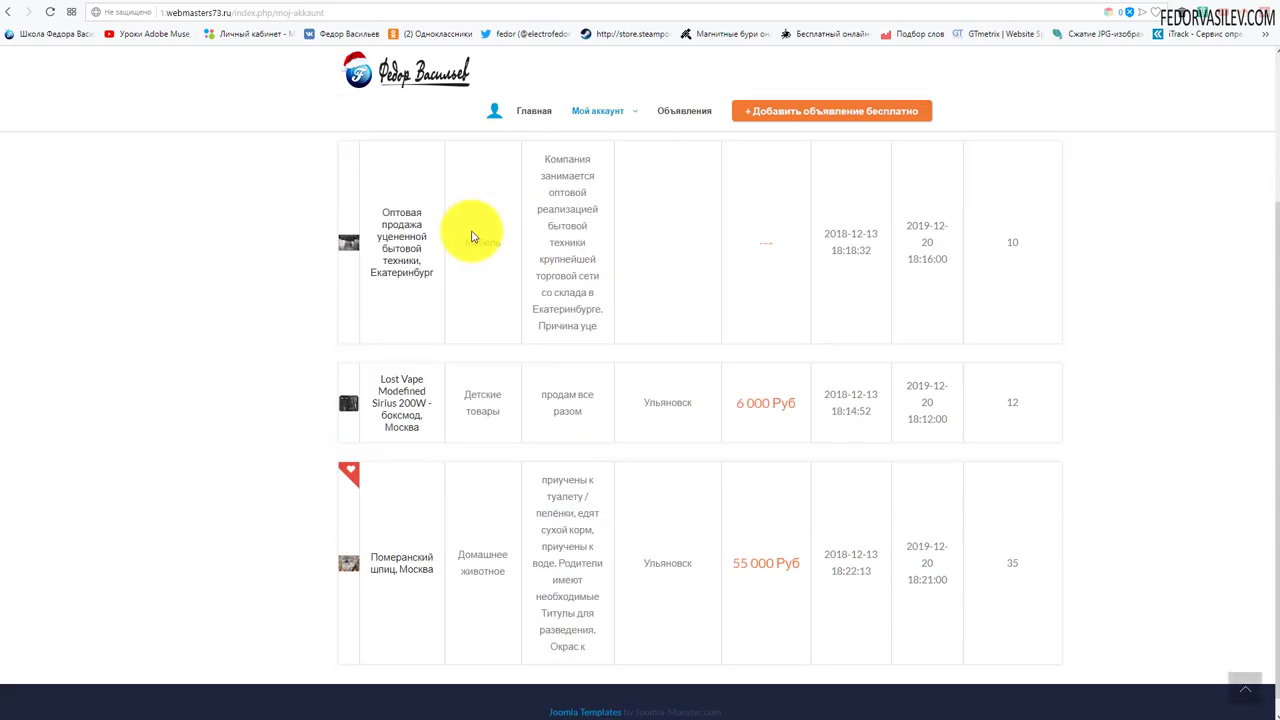
scroll(646, 314, "up", 3)
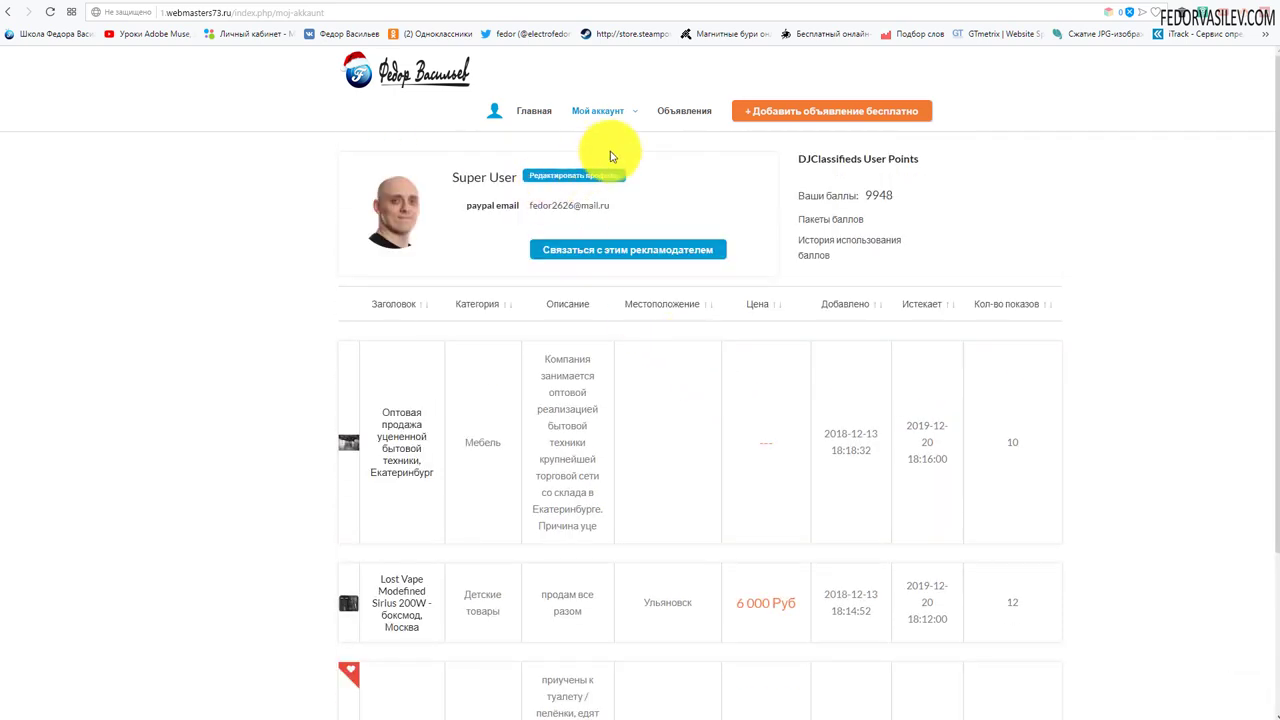
scroll(629, 157, "down", 3)
mouse_move(366, 549)
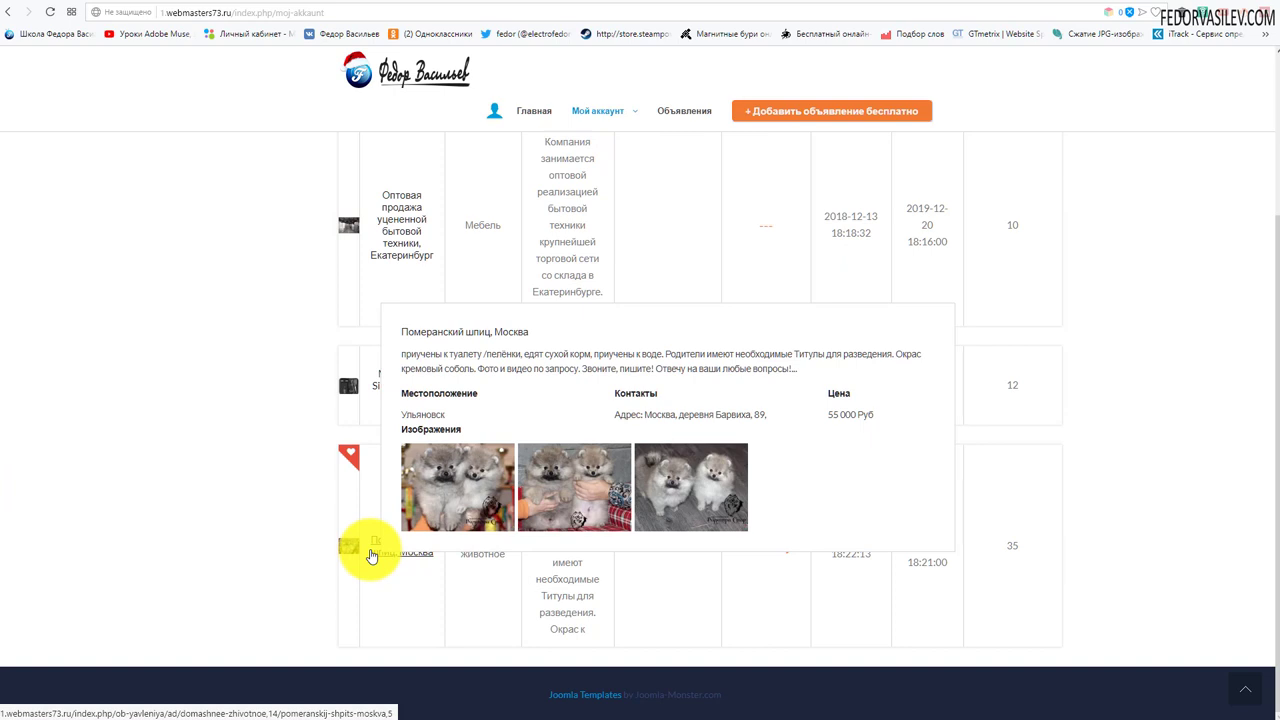
- Open the account's received offers page and examine the offer's buyer message, price, date and contact details
scroll(688, 505, "up", 2)
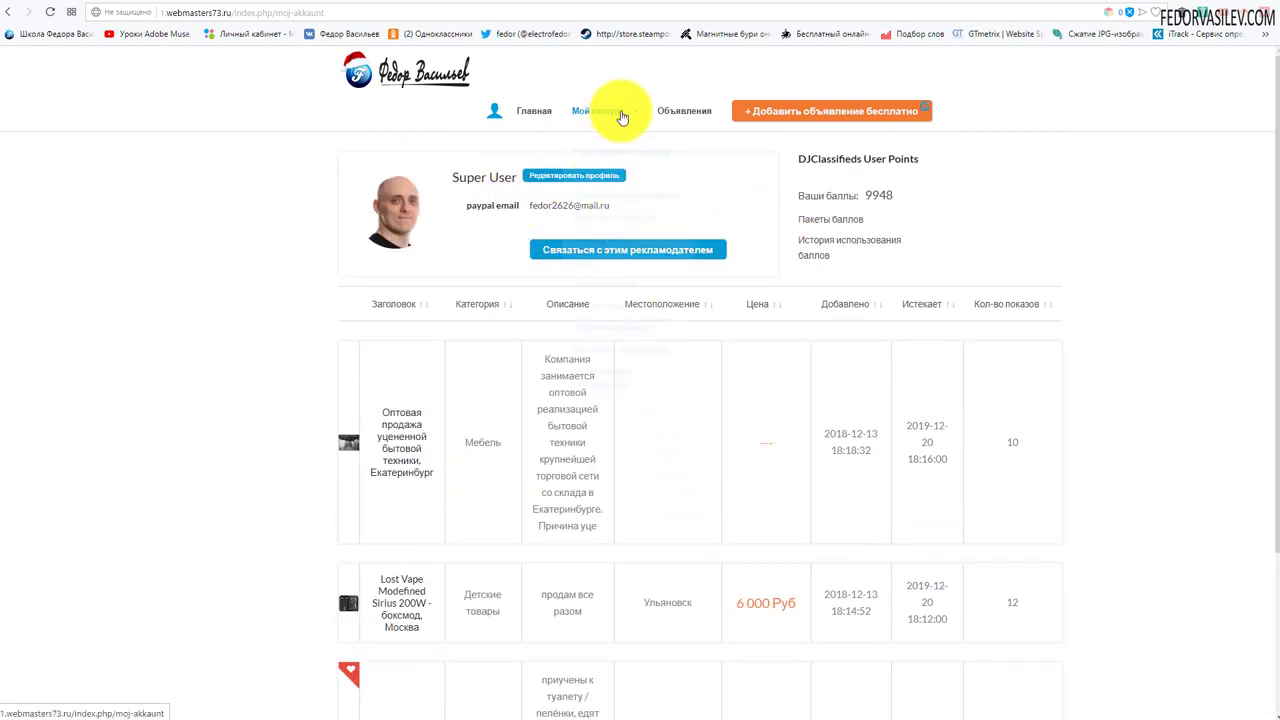
mouse_move(610, 112)
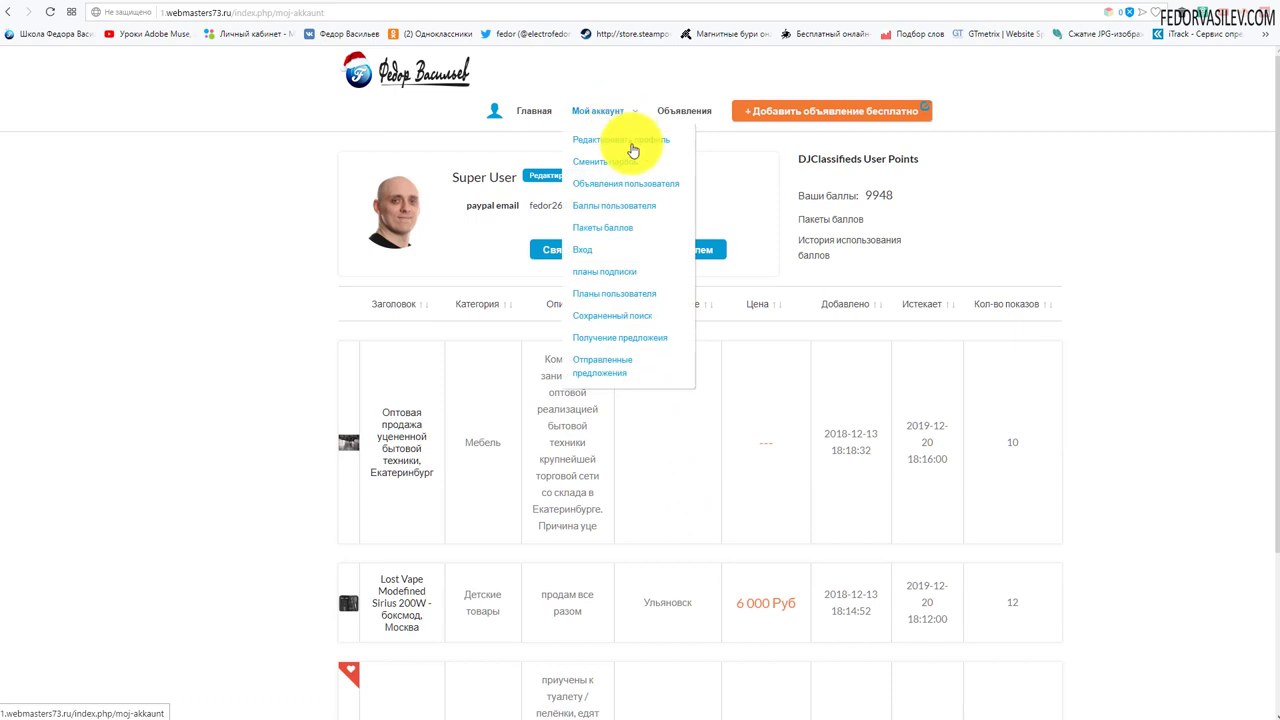
left_click(659, 339)
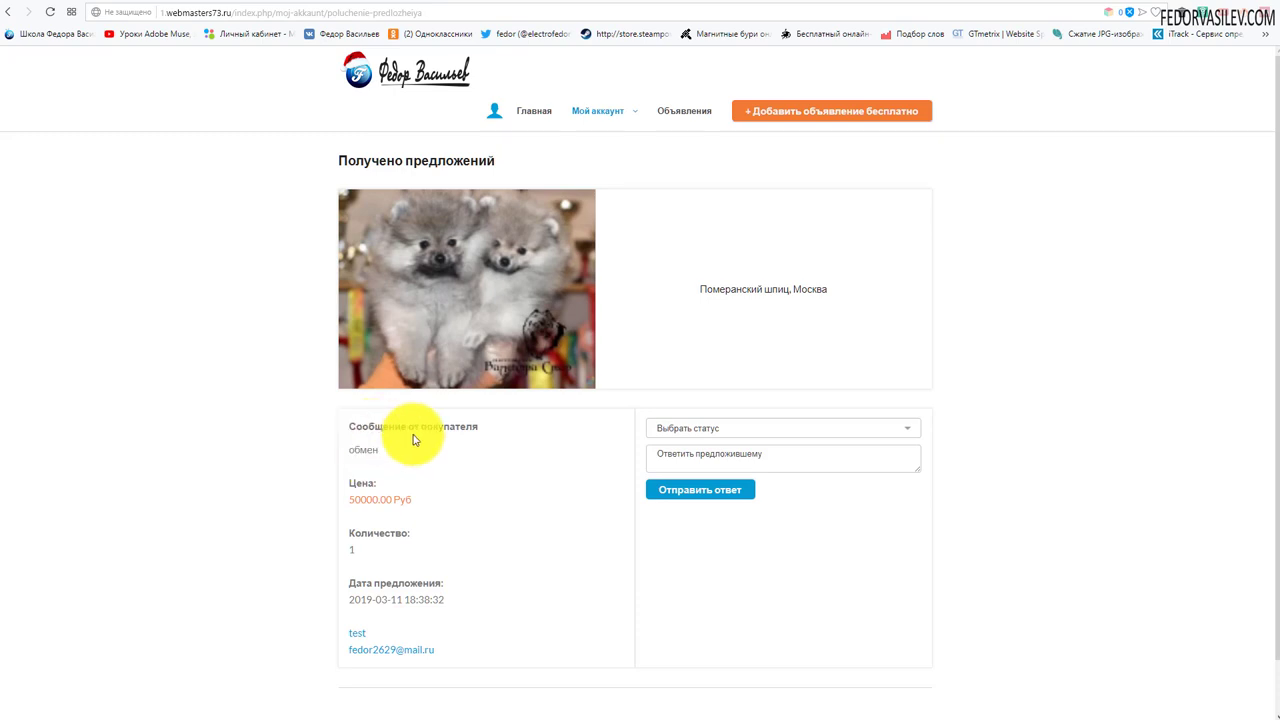
left_click_drag(386, 450, 323, 450)
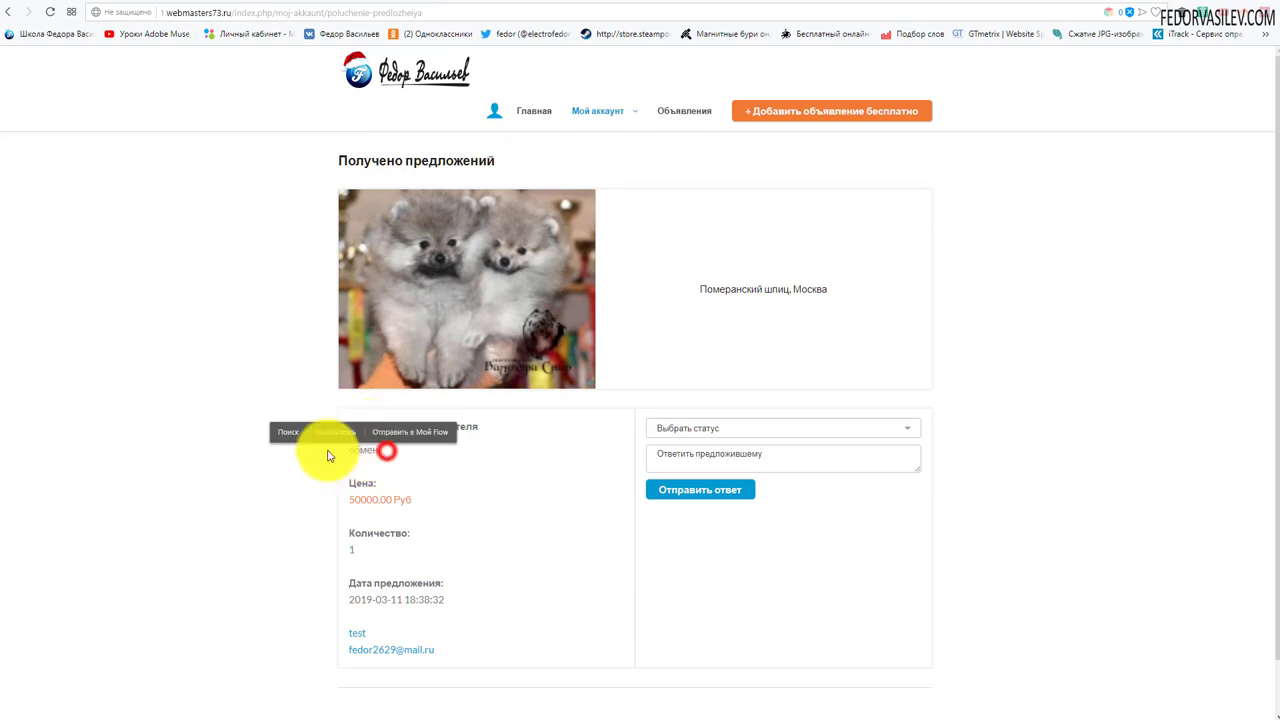
left_click(357, 450)
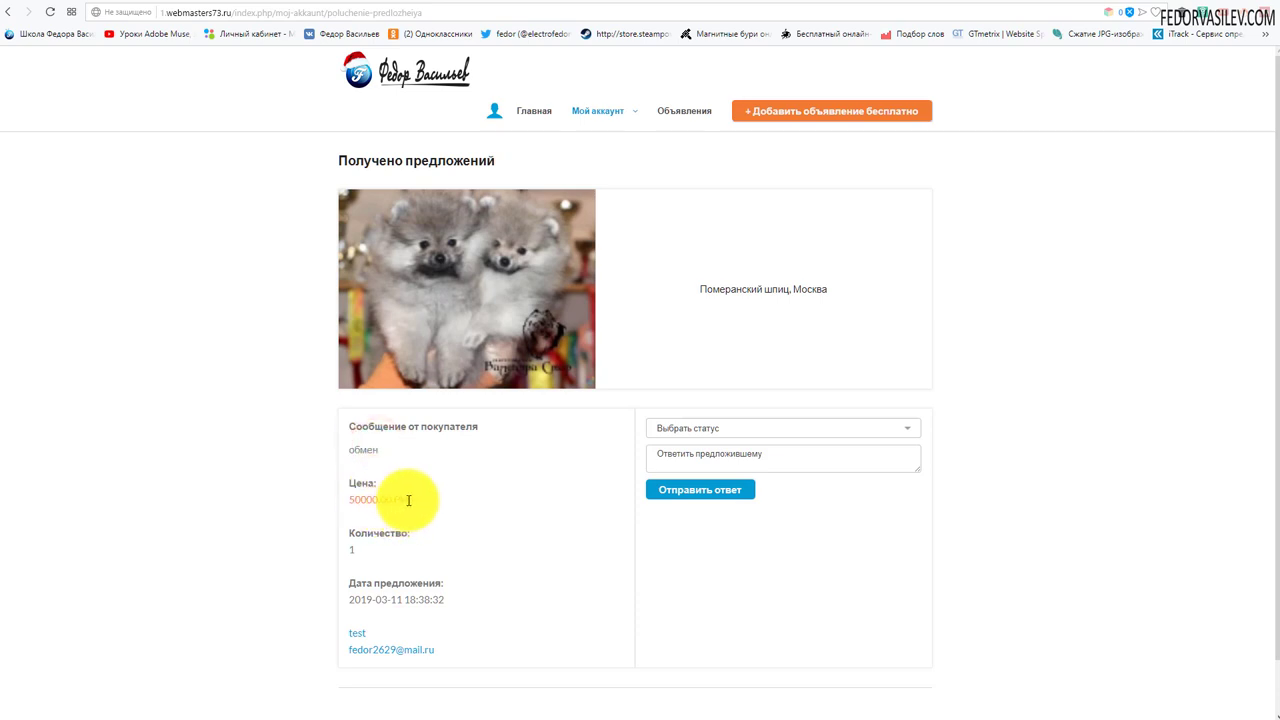
left_click_drag(410, 497, 312, 494)
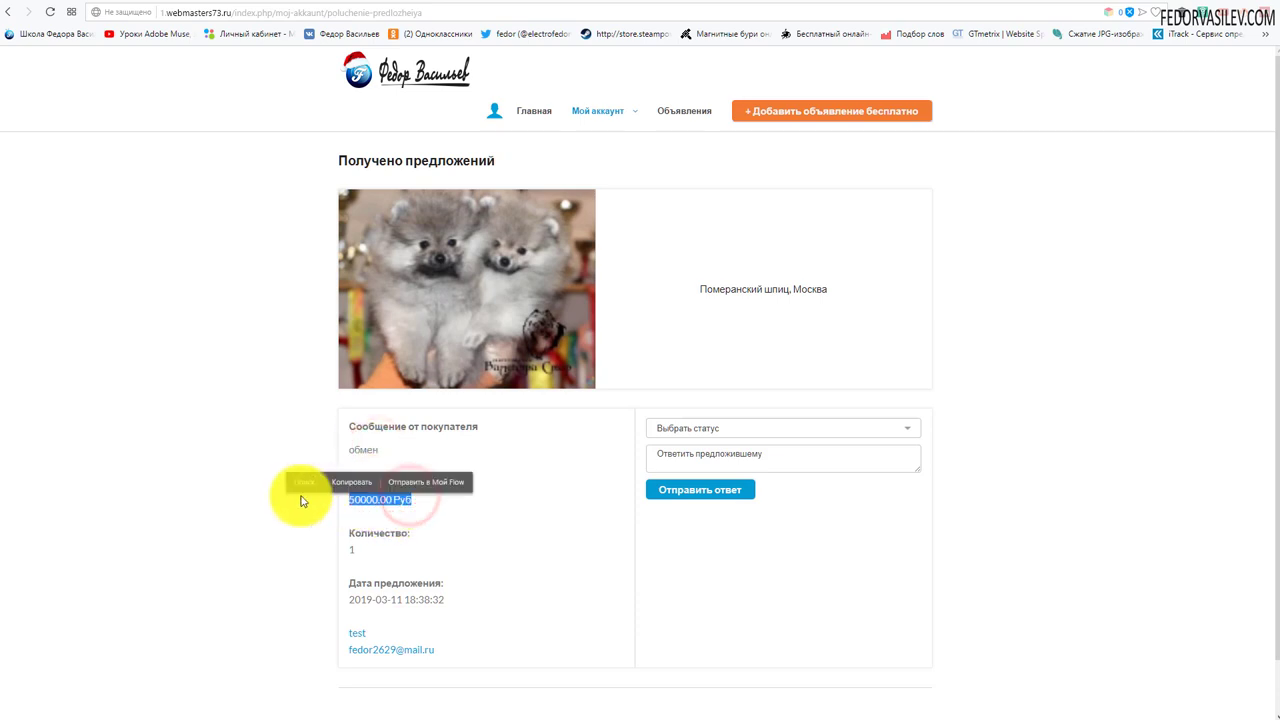
left_click(200, 430)
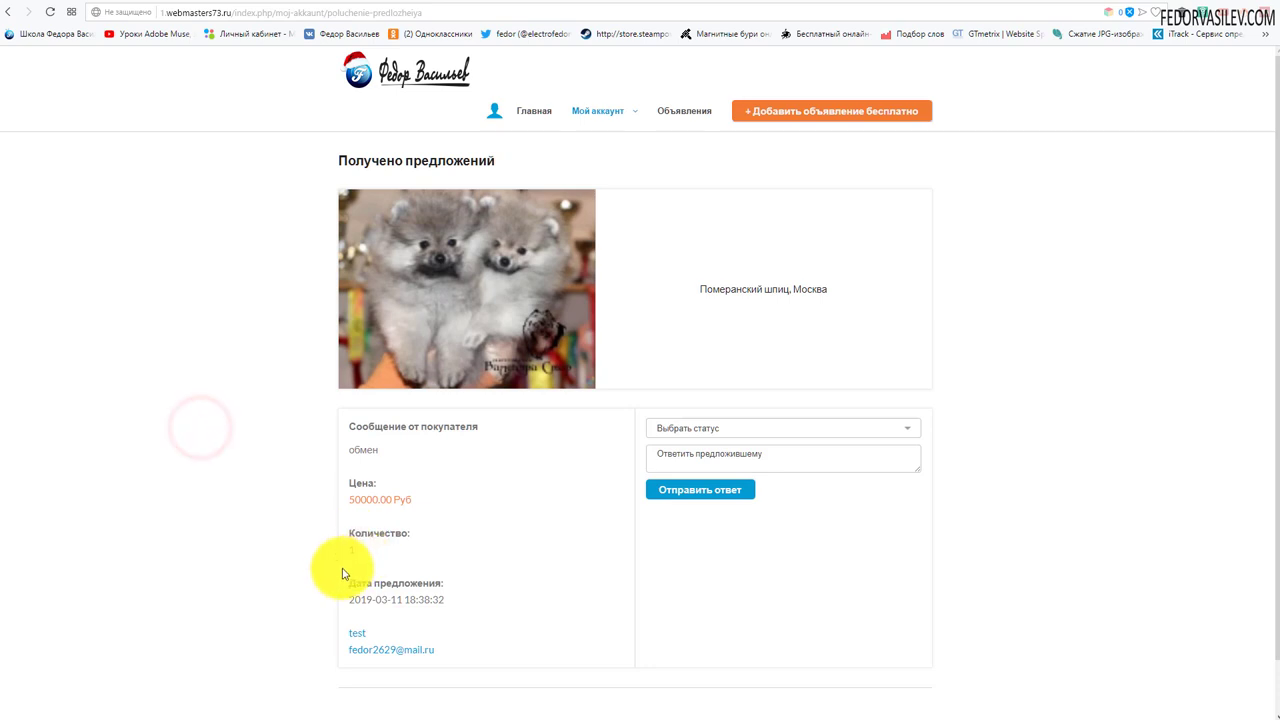
left_click_drag(390, 601, 315, 596)
left_click(380, 625)
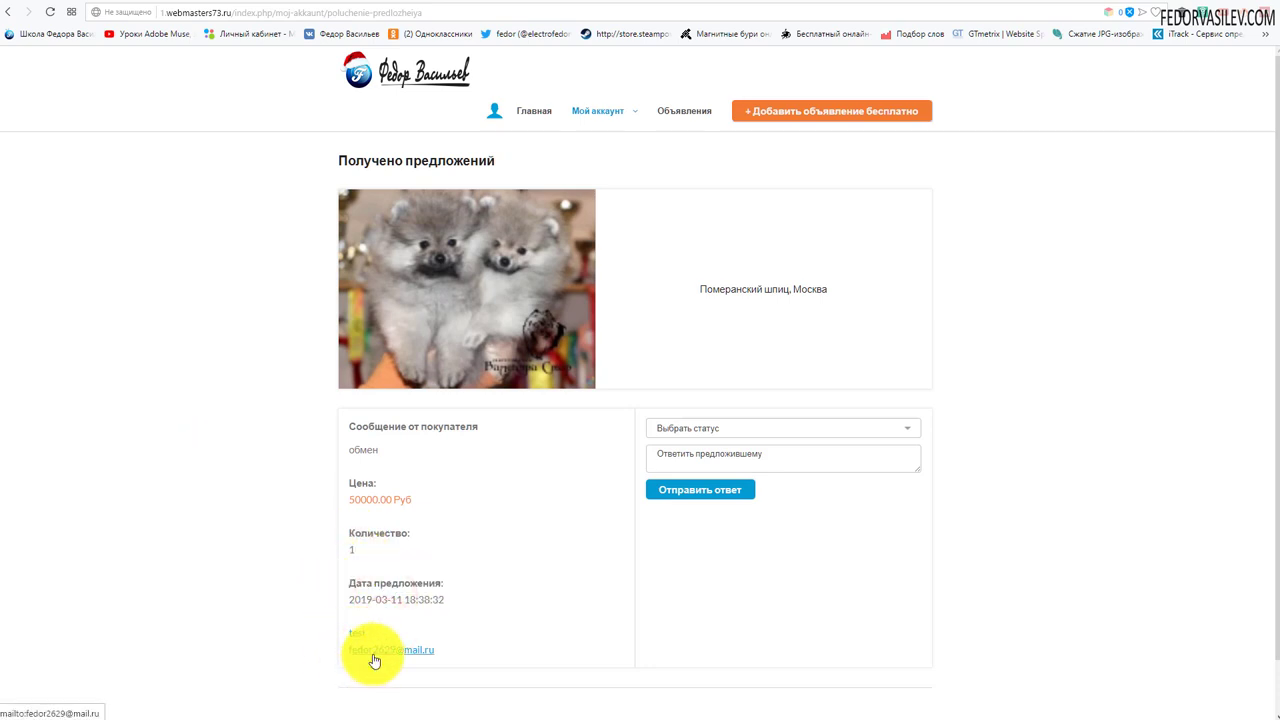
- Examine the status options available for answering the received offer without choosing one
left_click(714, 430)
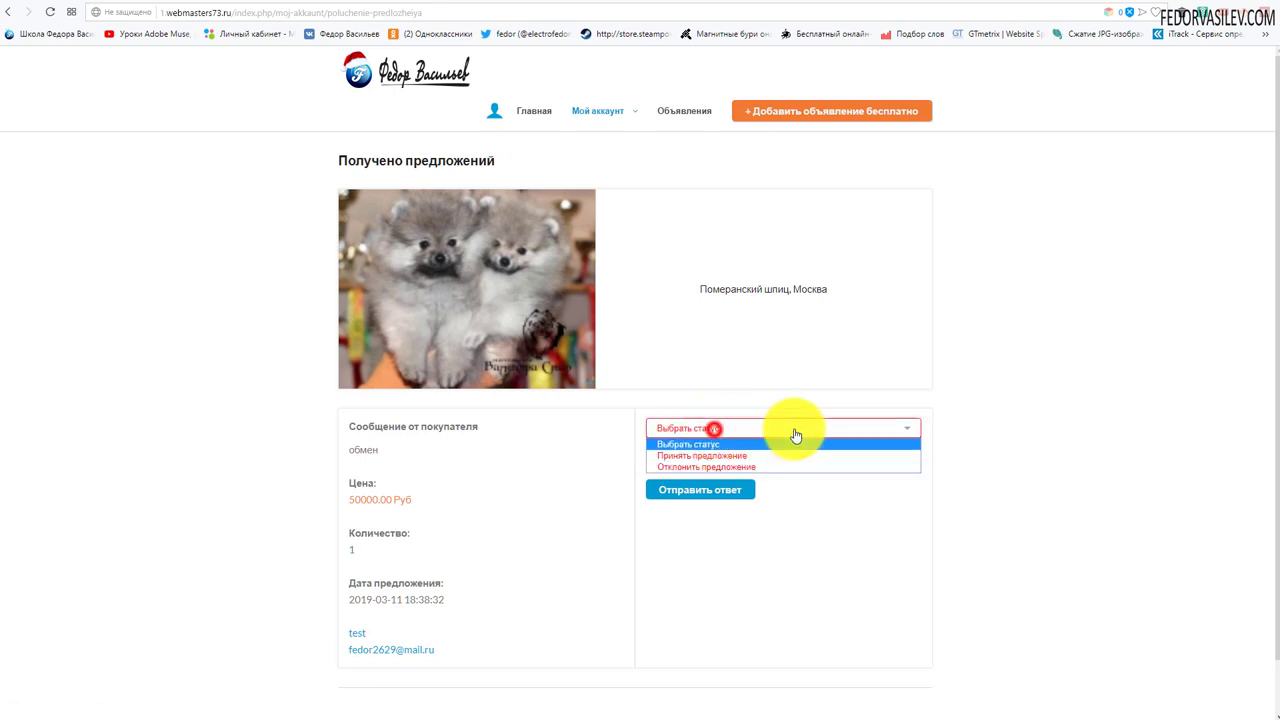
left_click(1001, 387)
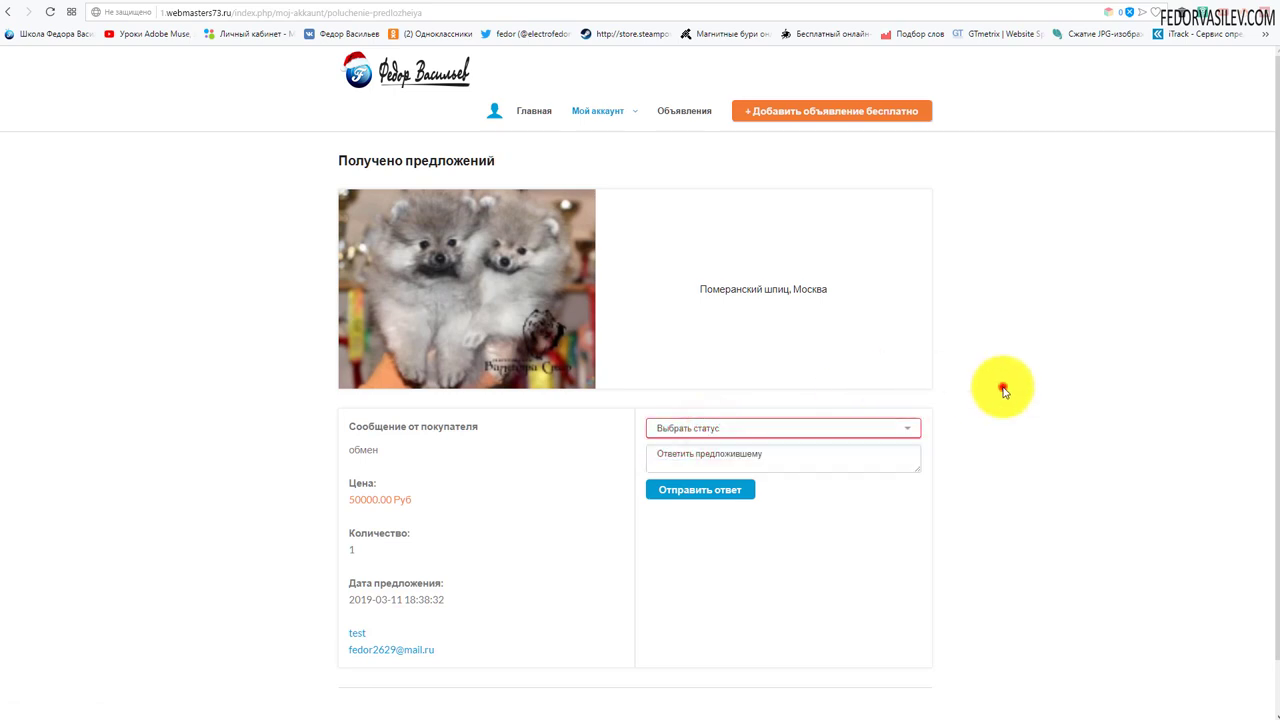
left_click(779, 435)
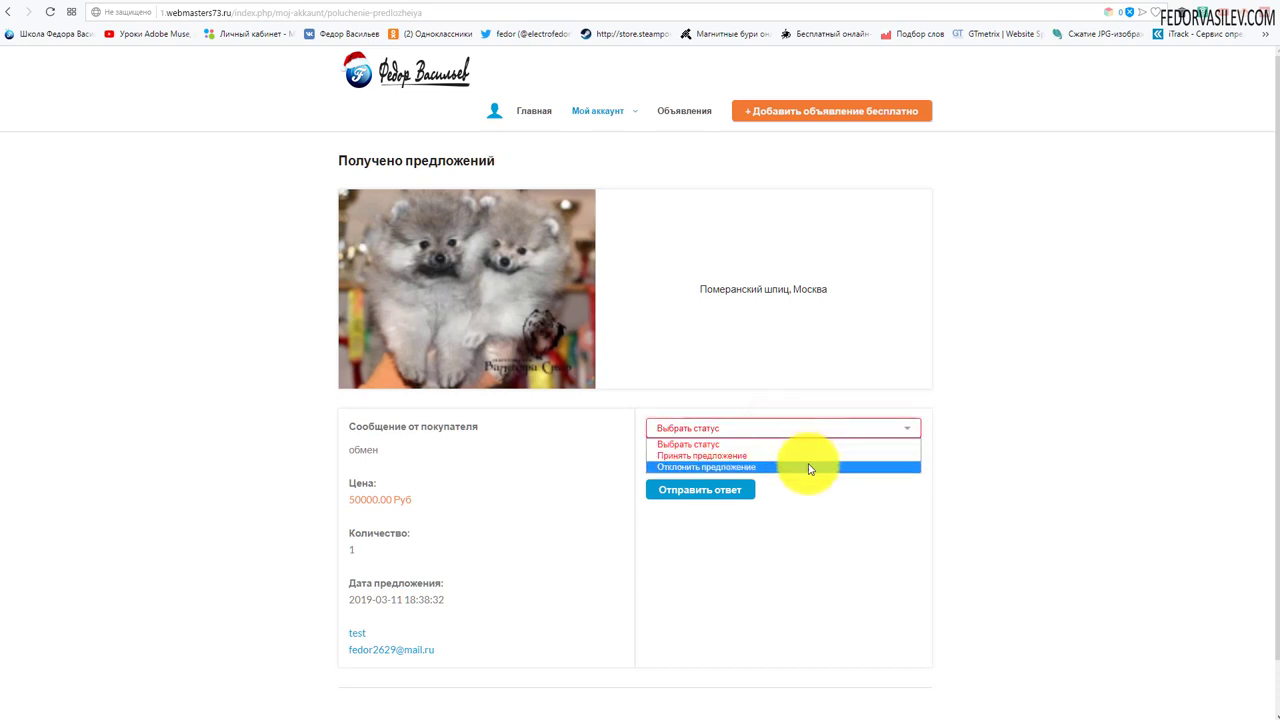
left_click(984, 445)
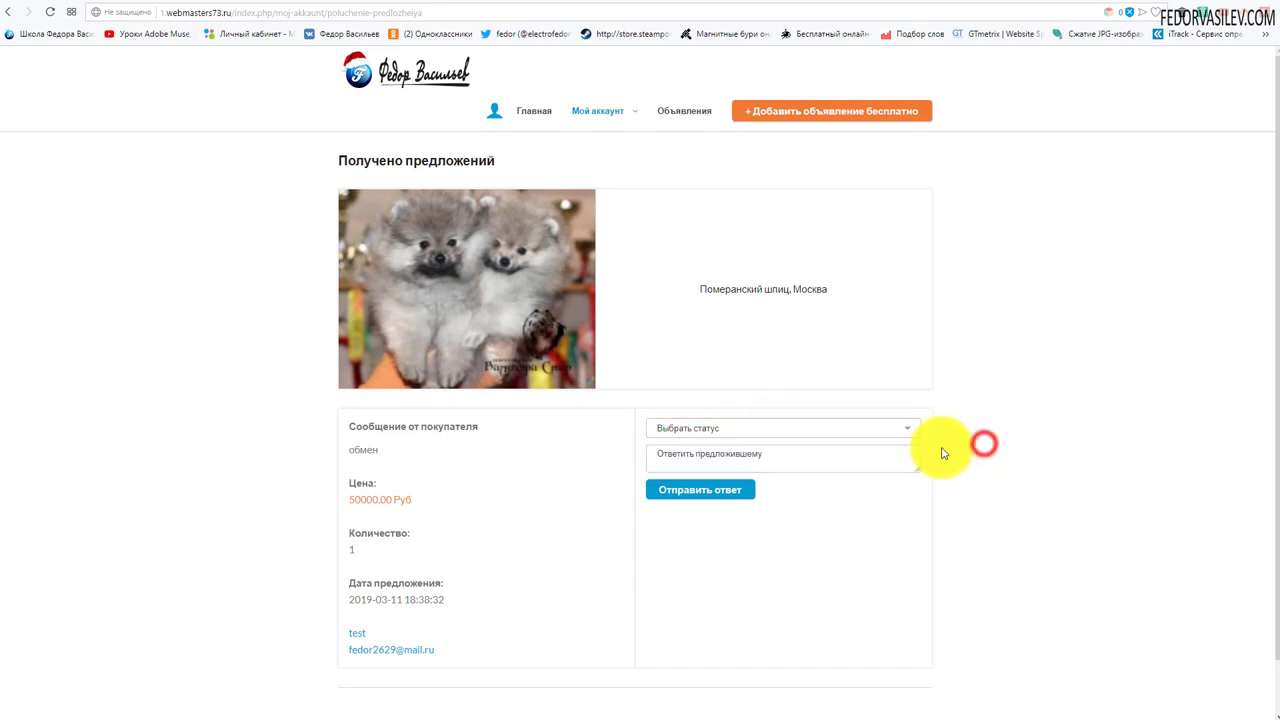
- Accept the received offer with the status "Принять предложение", send the reply "я согласен!" and review the offer's updated statuses
left_click(679, 465)
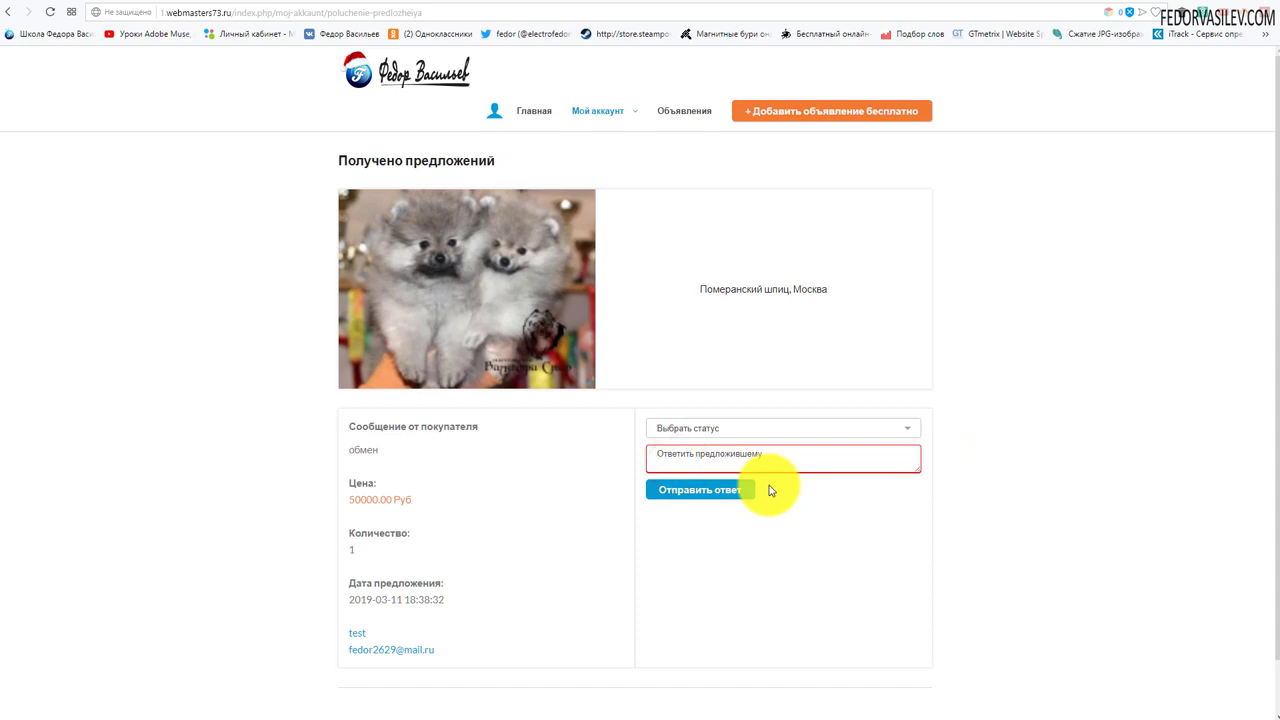
left_click(743, 425)
left_click(716, 458)
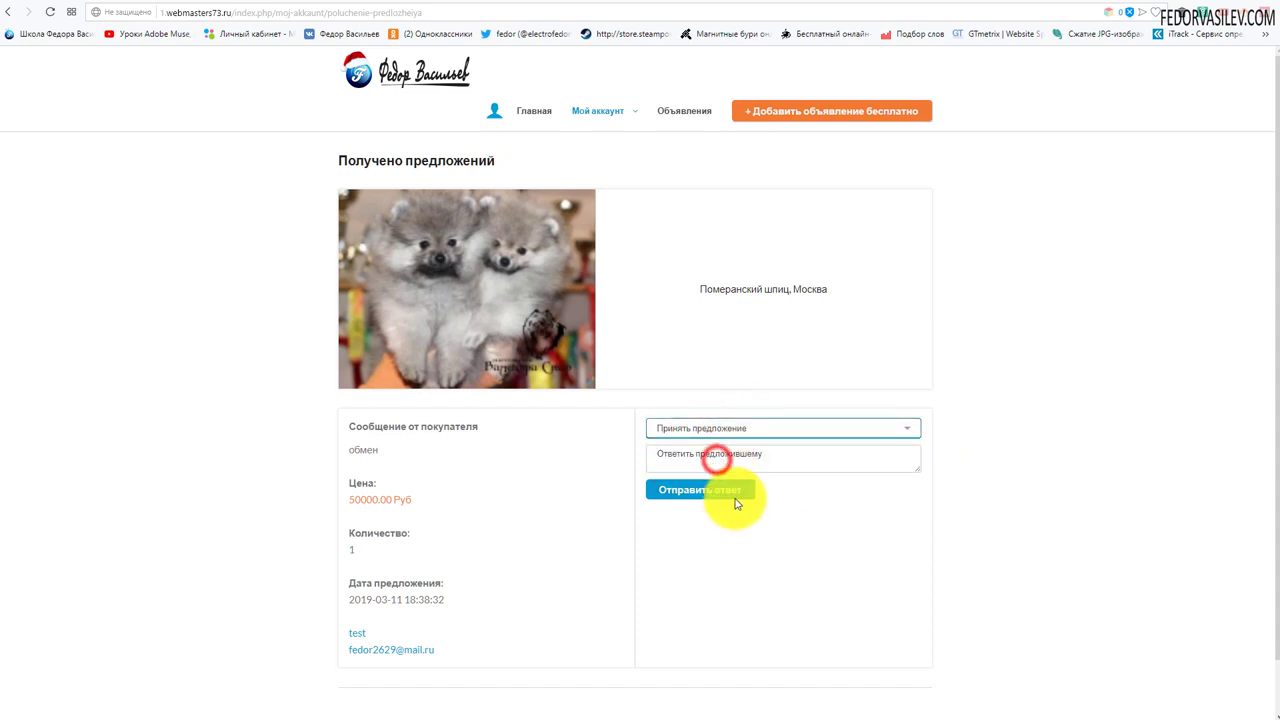
left_click(716, 451)
type("z")
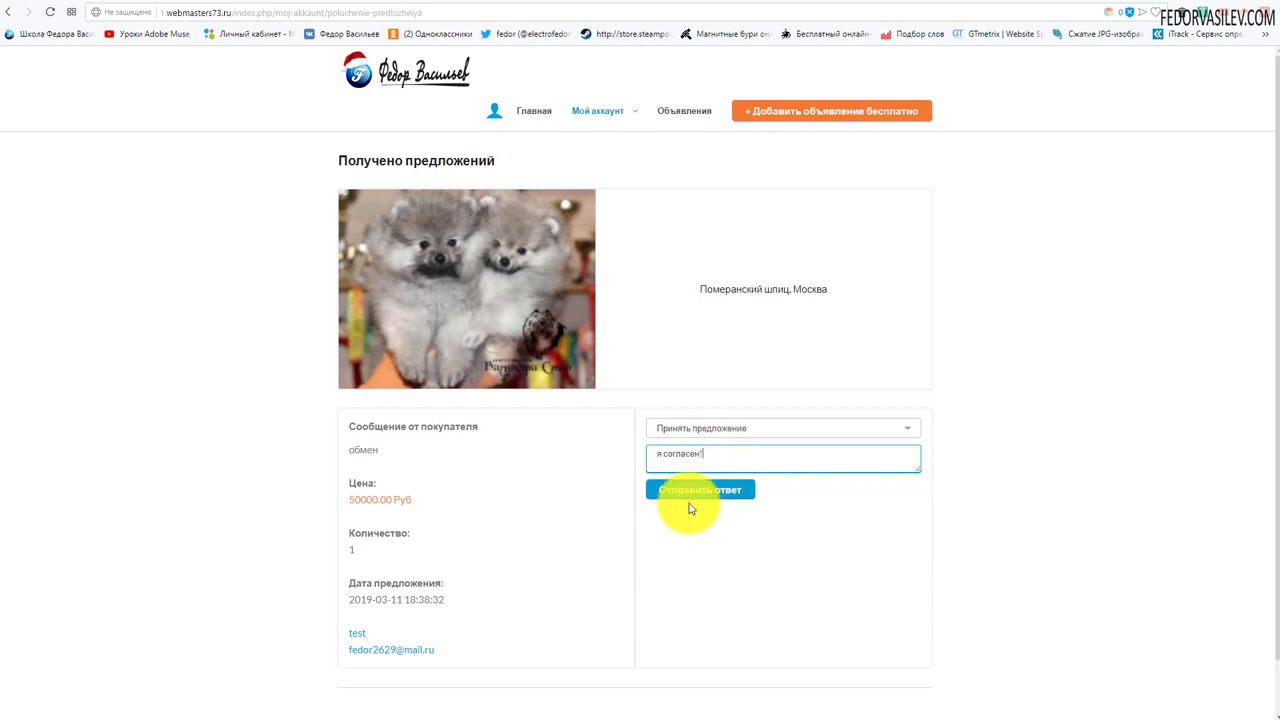
left_click(702, 492)
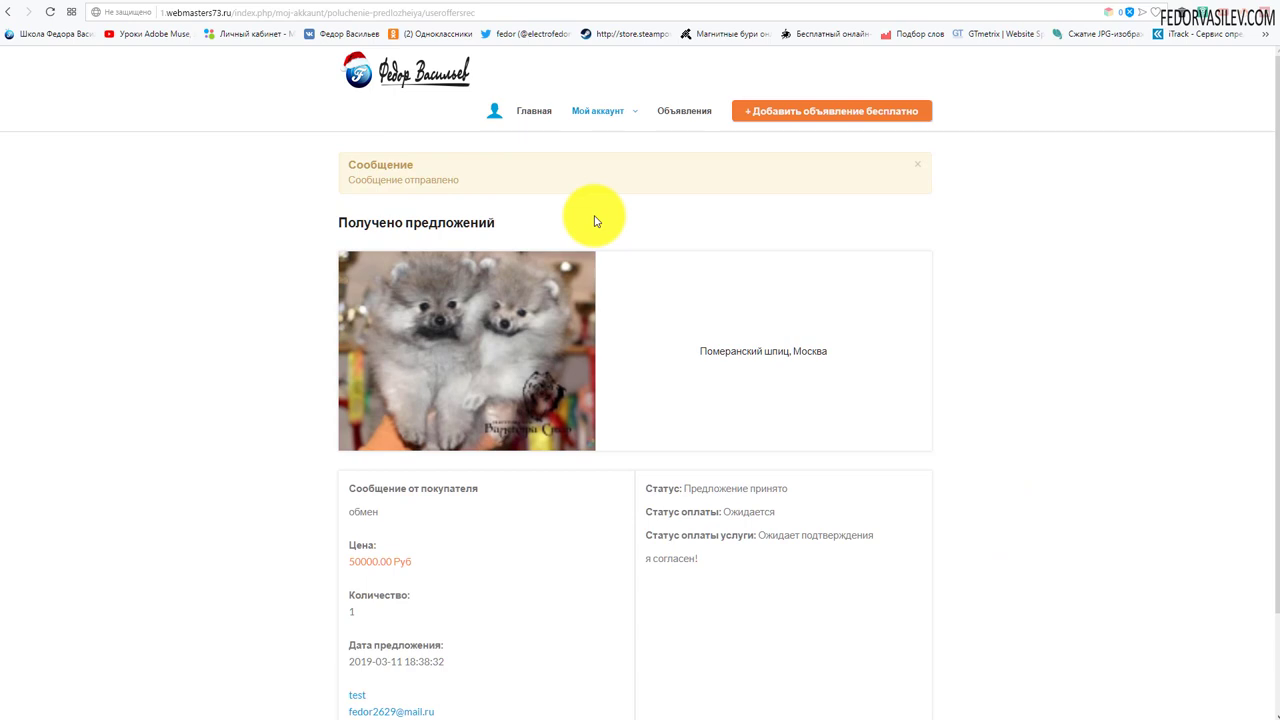
scroll(983, 334, "down", 2)
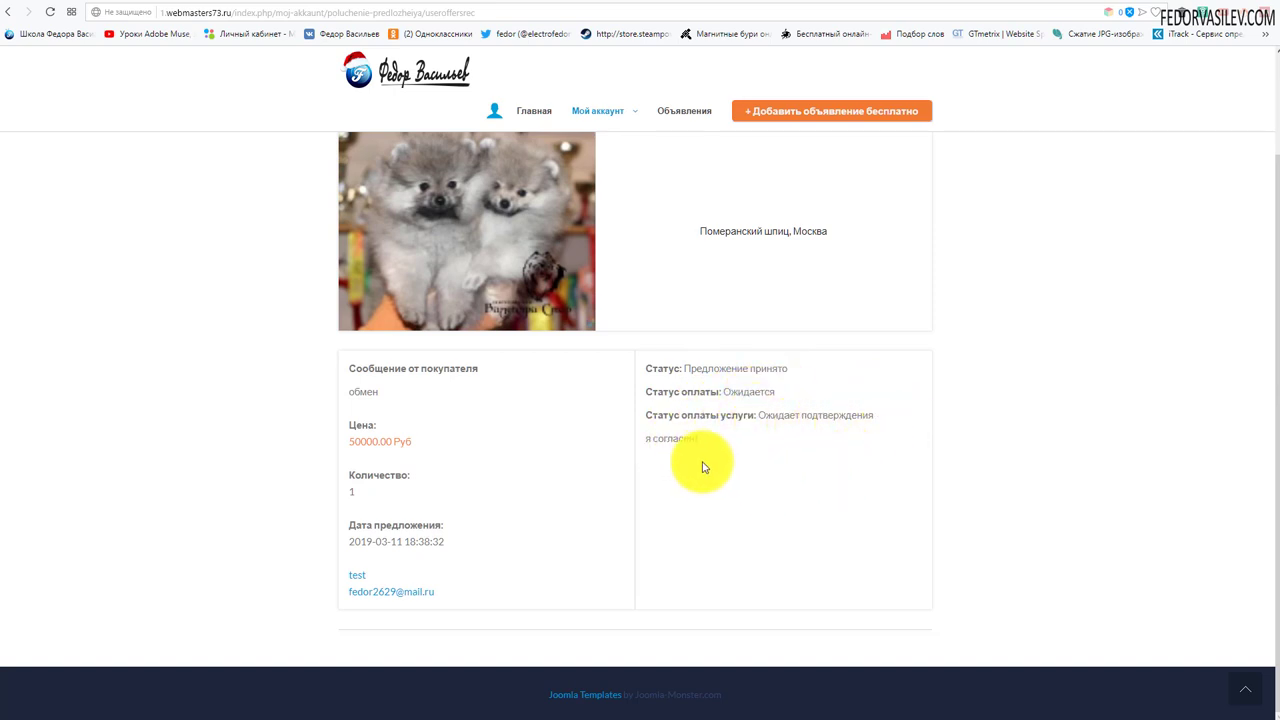
left_click(672, 438)
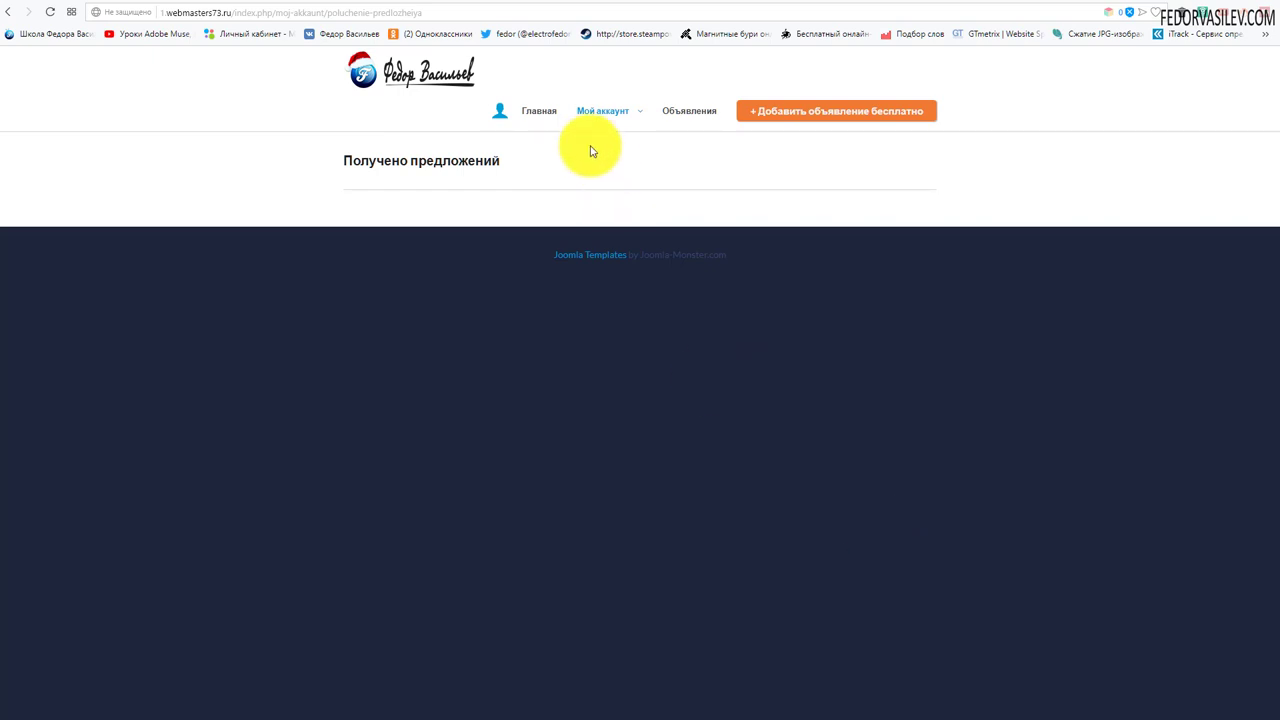
- Open the buyer account's sent offers page and check the status of the "Померанский шпиц, Москва" offer
mouse_move(593, 118)
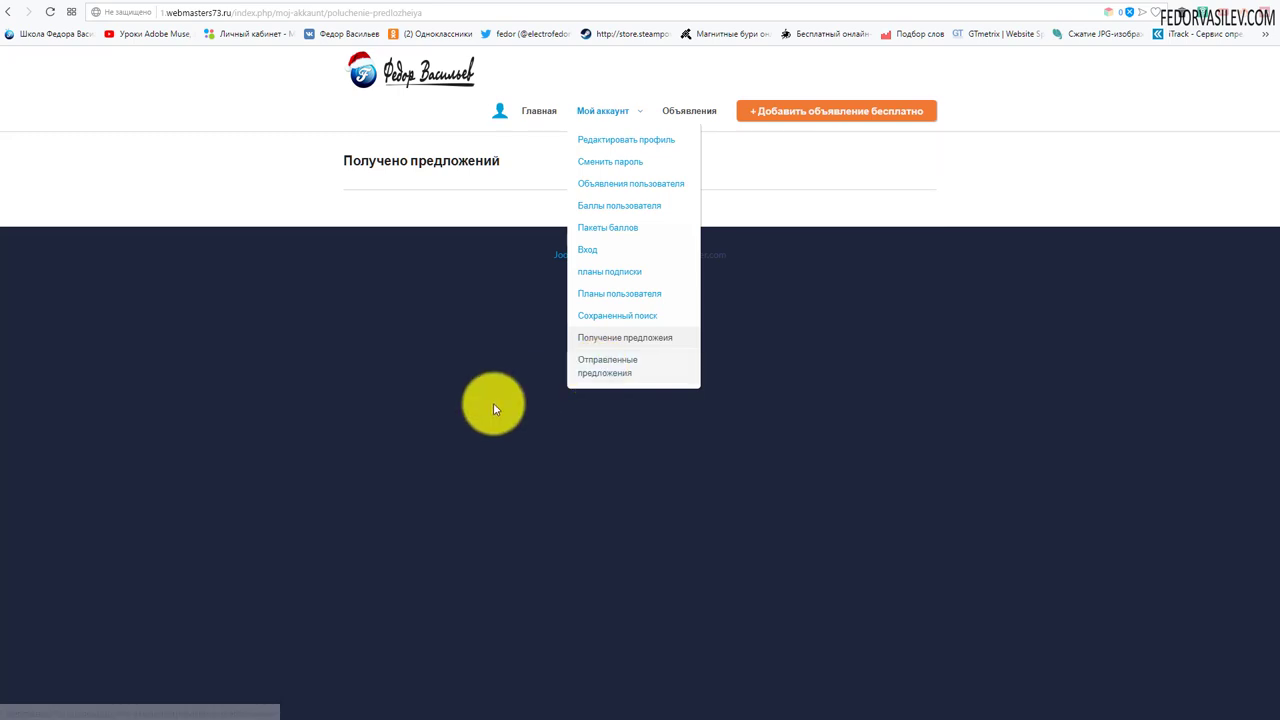
left_click(614, 369)
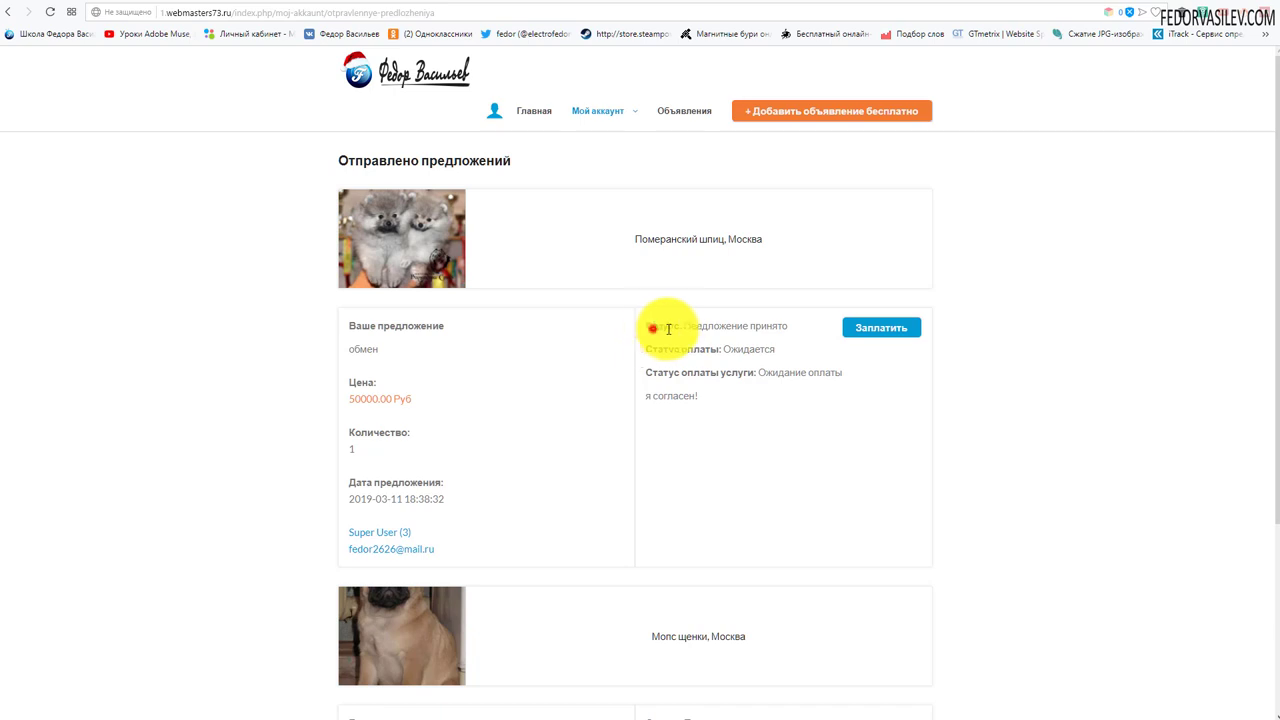
left_click_drag(648, 327, 787, 328)
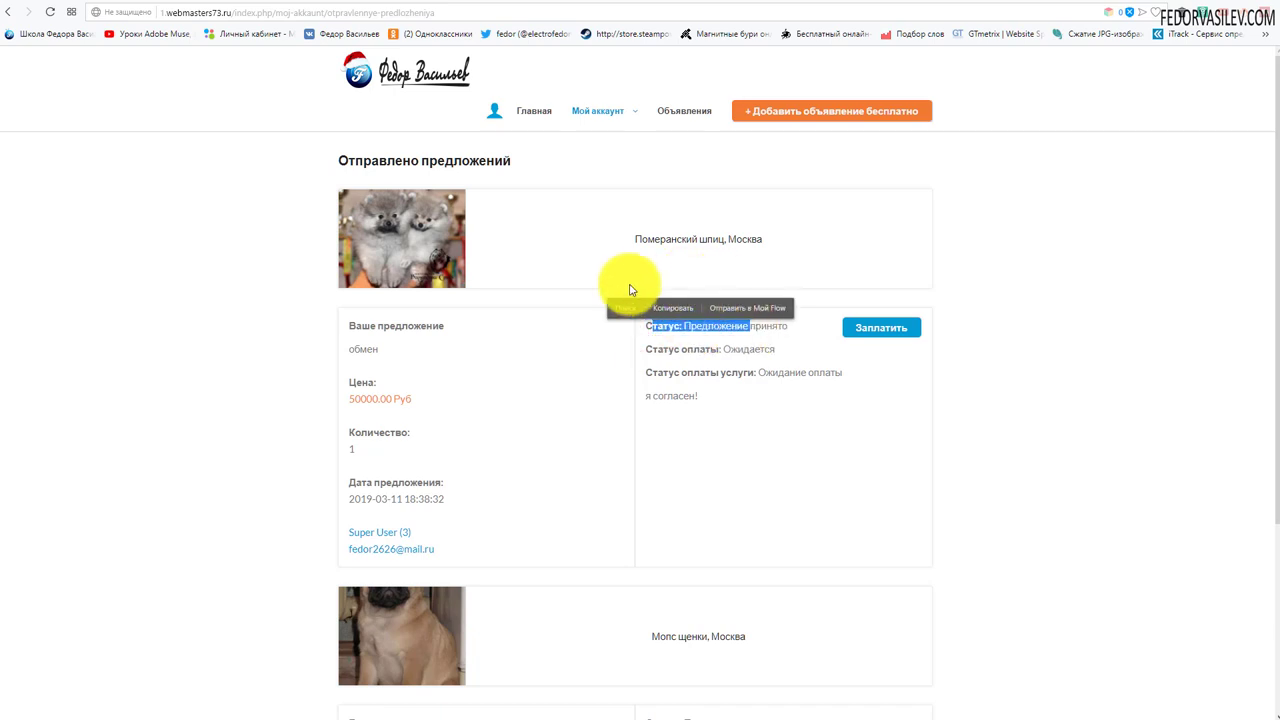
left_click(790, 350)
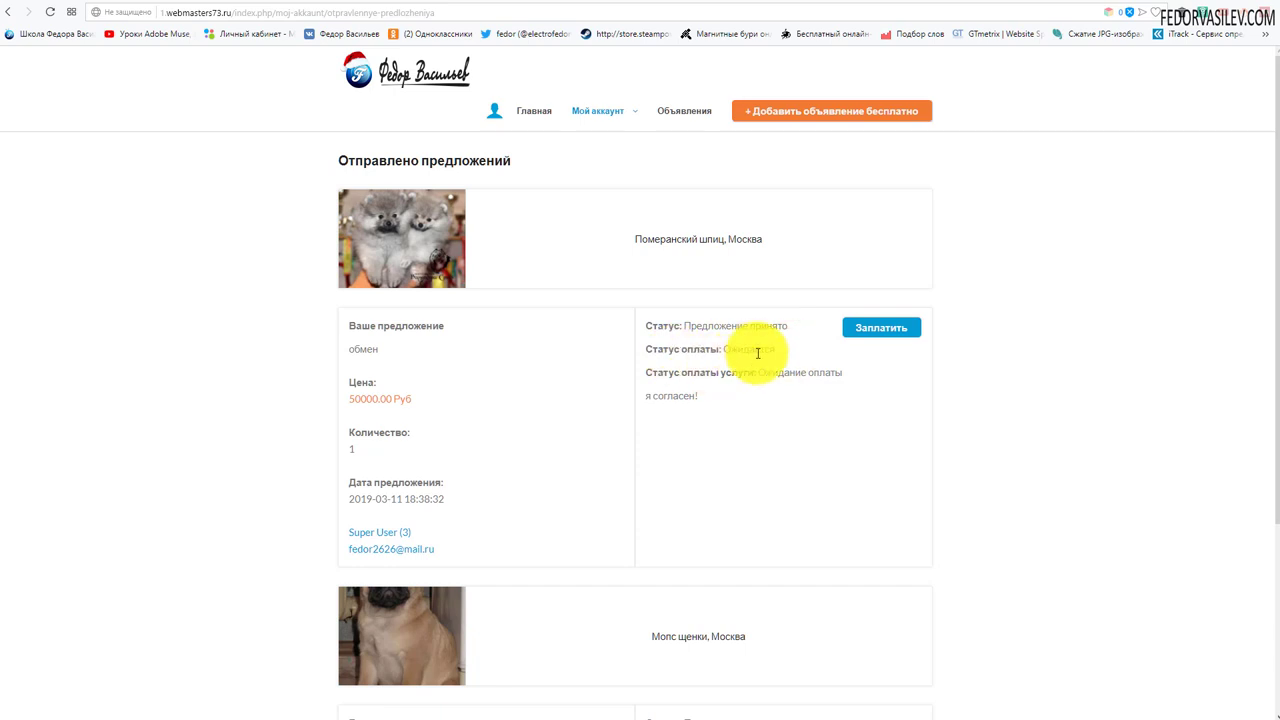
- Open the payment page for the accepted "Померанский шпиц, Москва" offer, review its price and payment methods, and start the purchase through PayPal
left_click(873, 334)
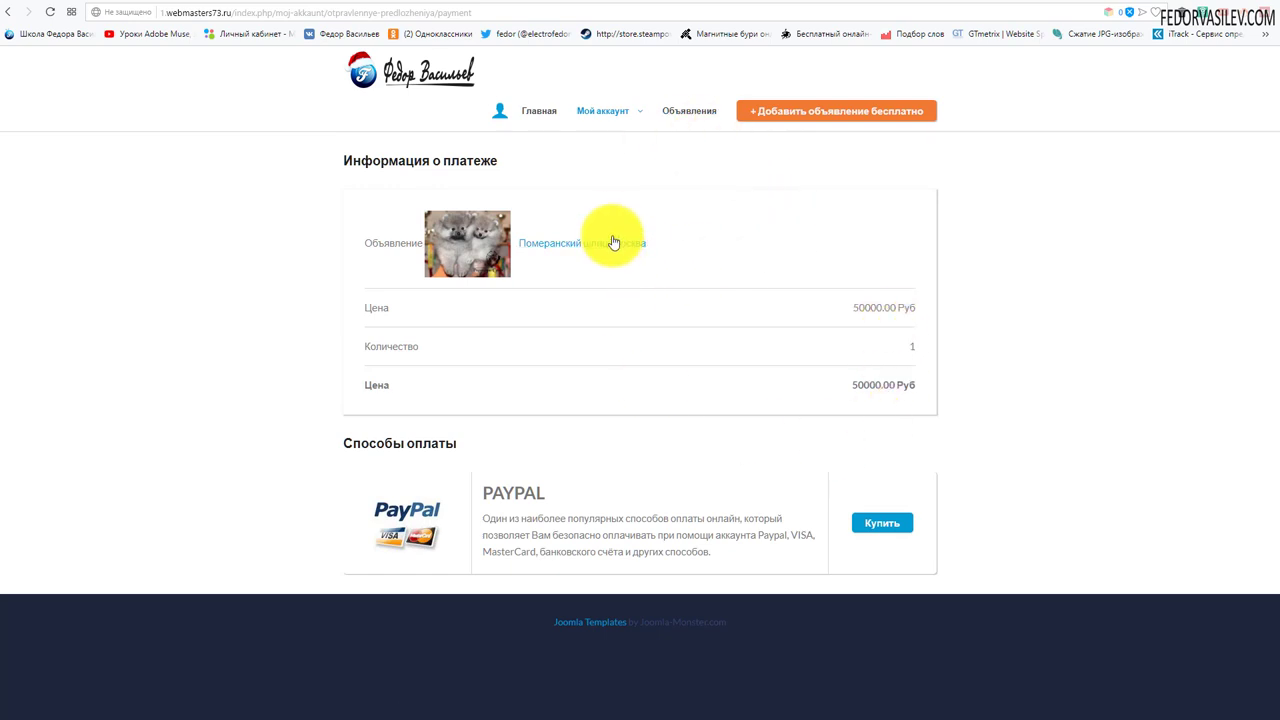
left_click_drag(848, 385, 915, 385)
left_click(773, 321)
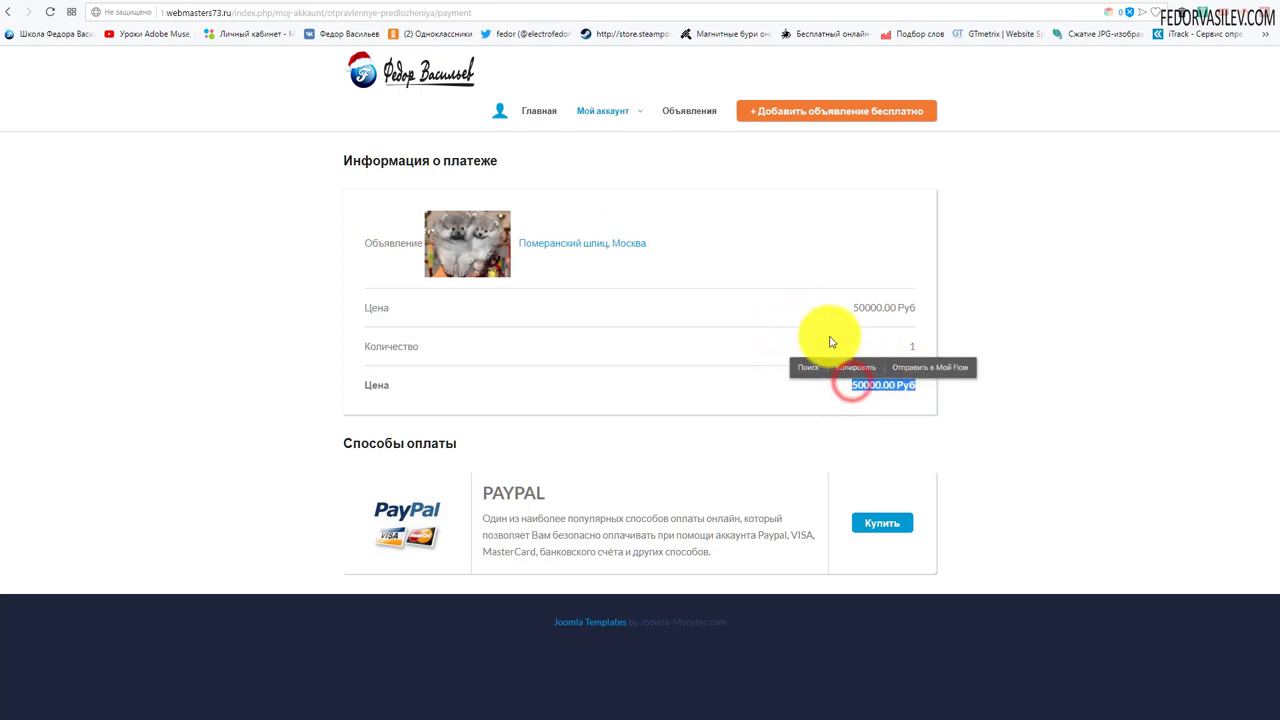
left_click(829, 342)
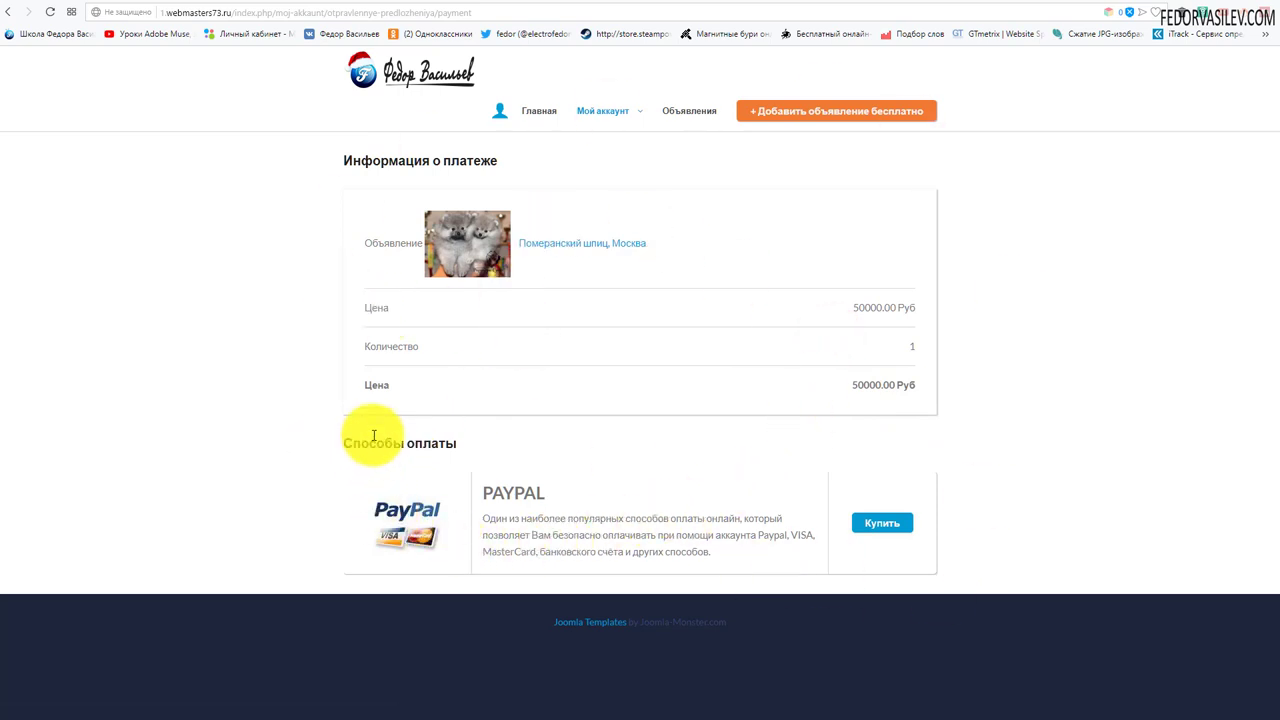
left_click_drag(355, 447, 350, 447)
left_click(491, 449)
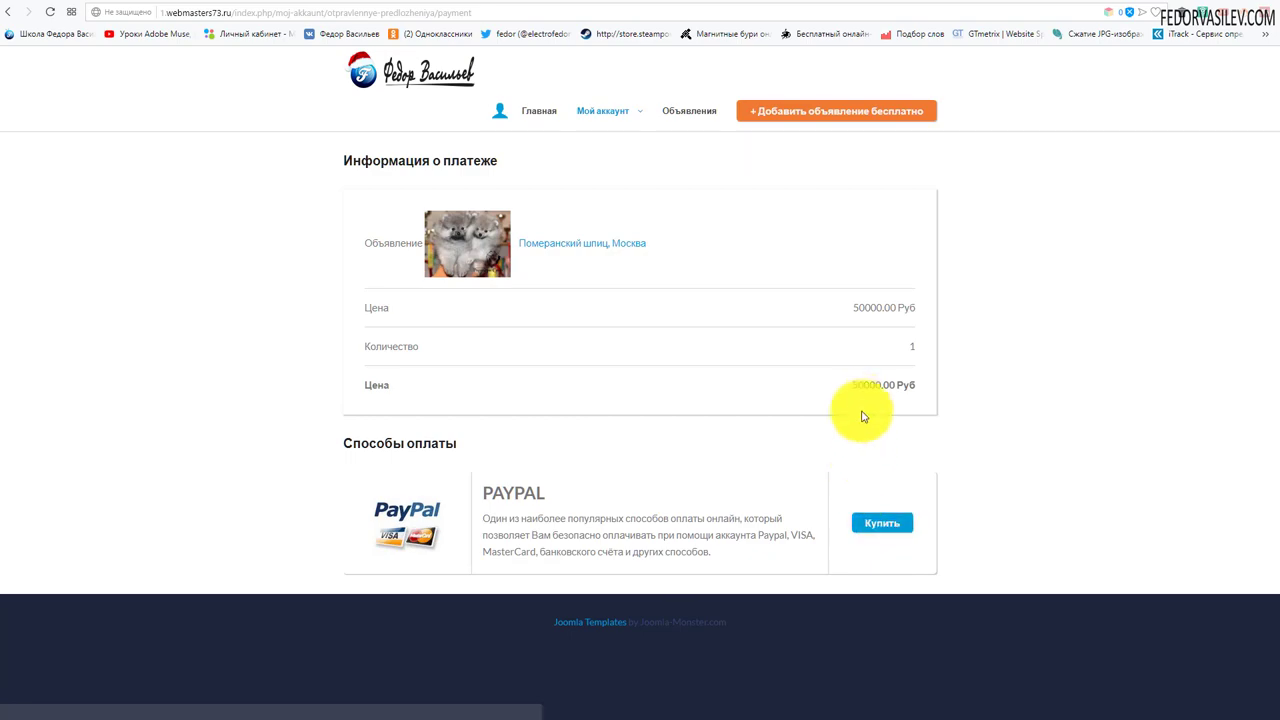
left_click_drag(857, 385, 895, 385)
left_click(871, 527)
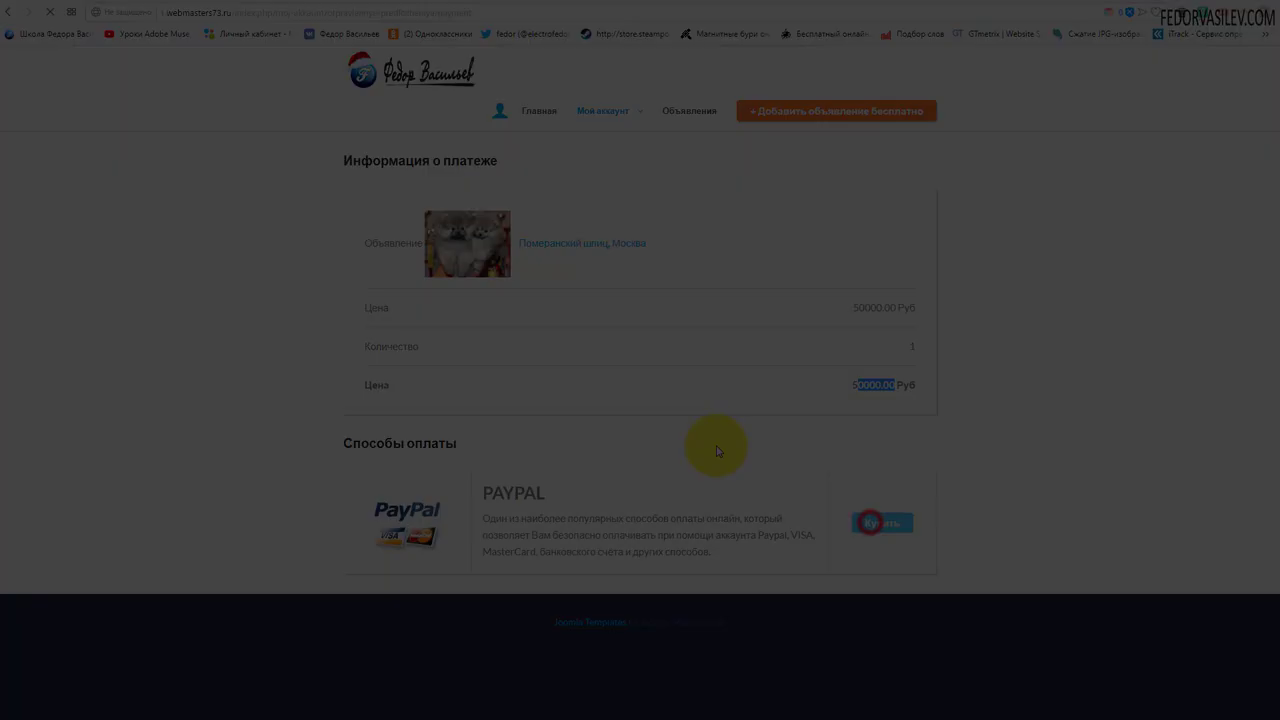